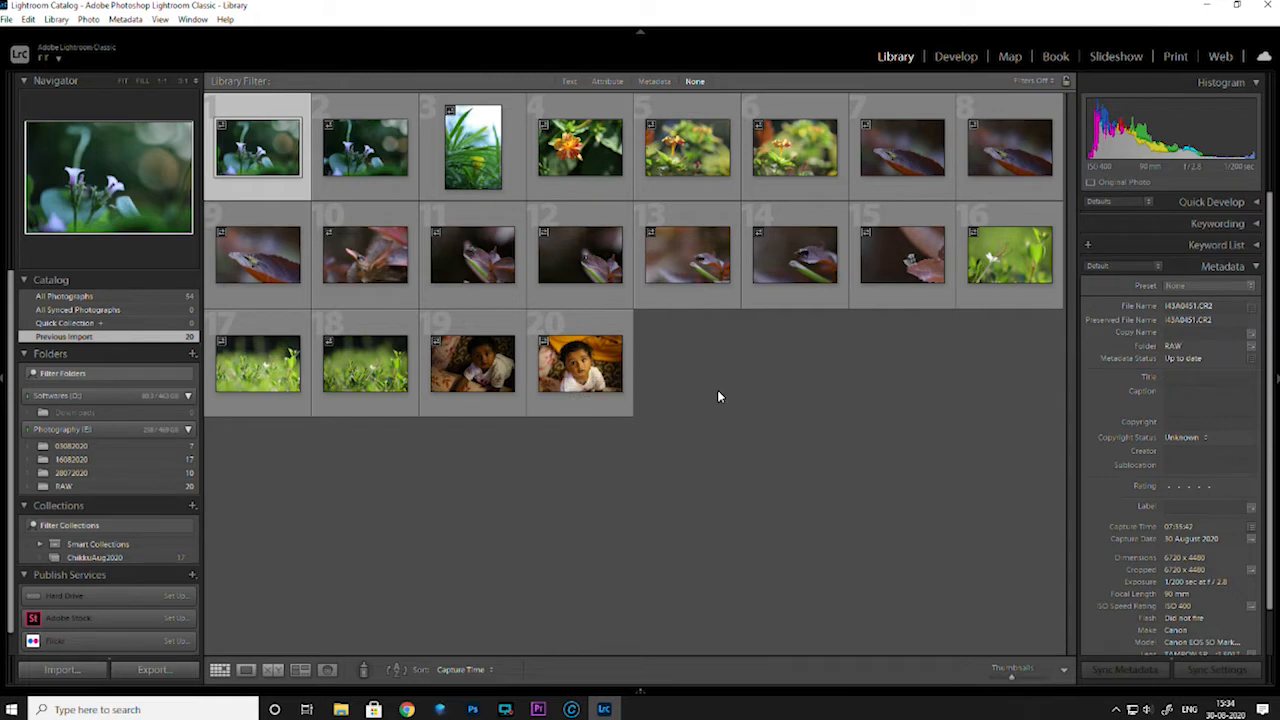
Compare the first two purple flower photos as thumbnails and enlarged in Loupe view, alternating between them
{"action": "left_click", "coordinate": [350, 150]}
{"action": "left_click", "coordinate": [243, 163]}
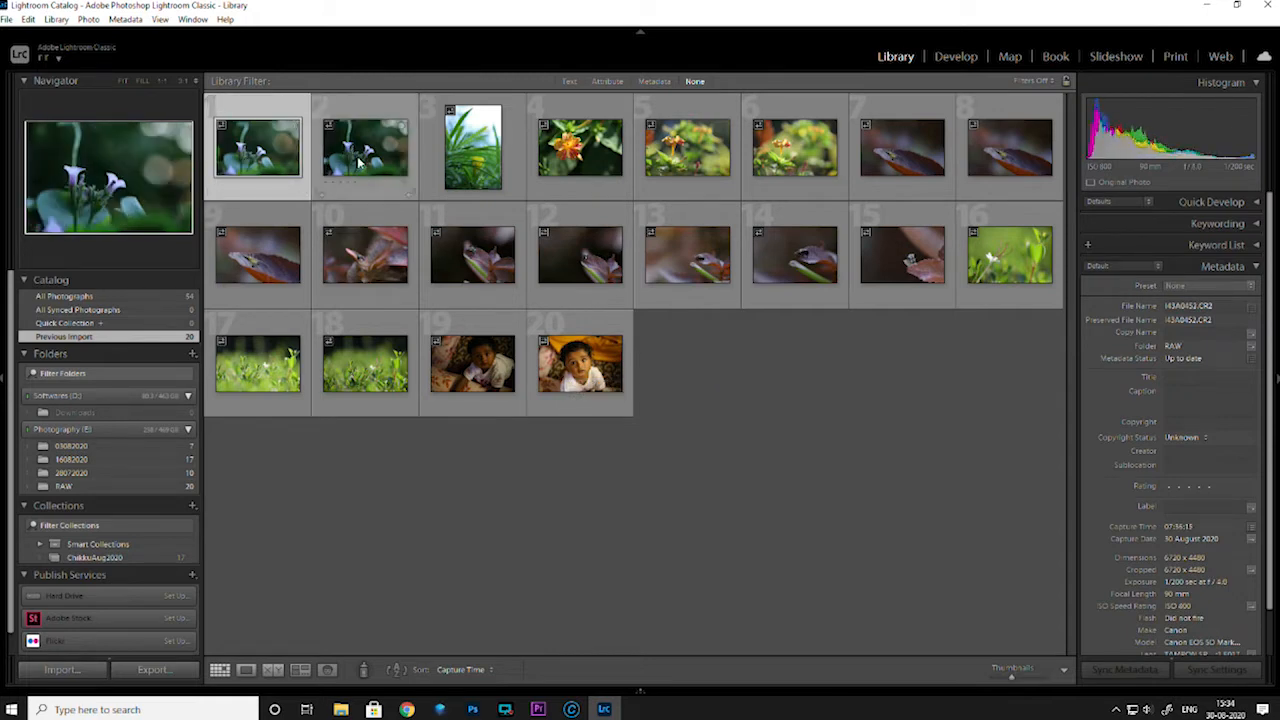
{"action": "left_click", "coordinate": [363, 166]}
{"action": "left_click", "coordinate": [270, 155]}
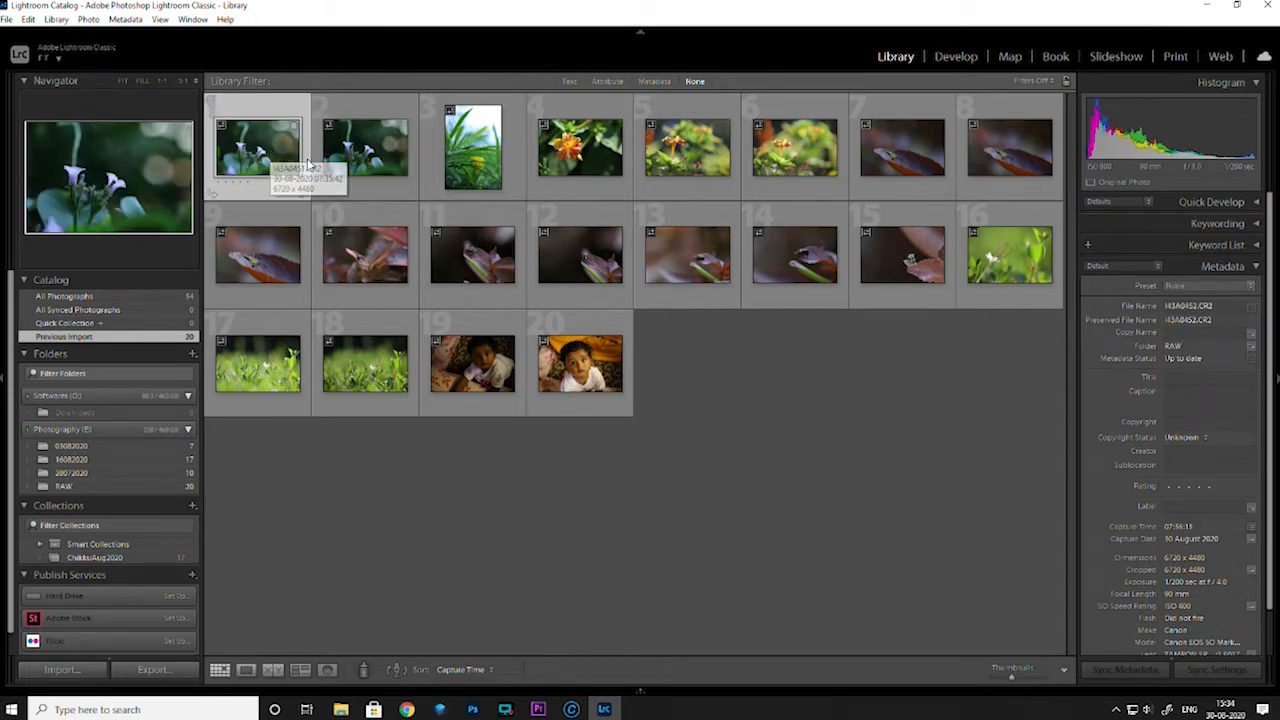
{"action": "left_click", "coordinate": [370, 164]}
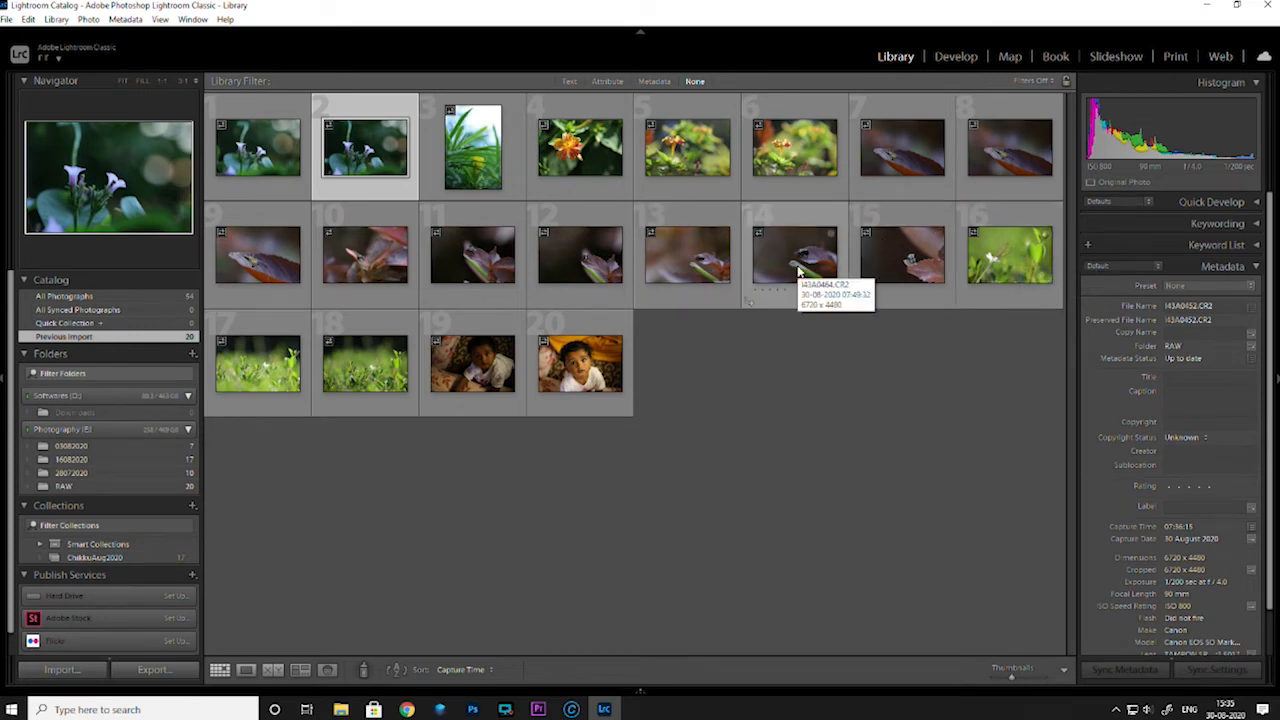
{"action": "key", "text": "Left"}
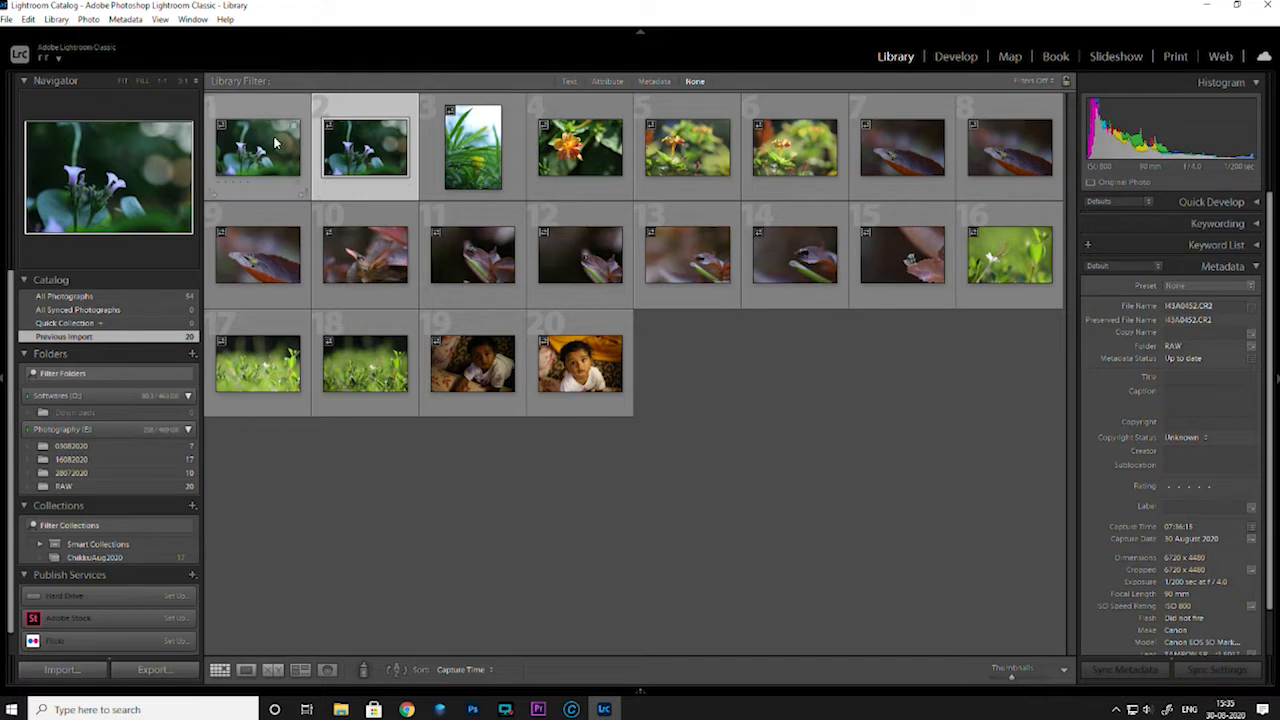
{"action": "key", "text": "e"}
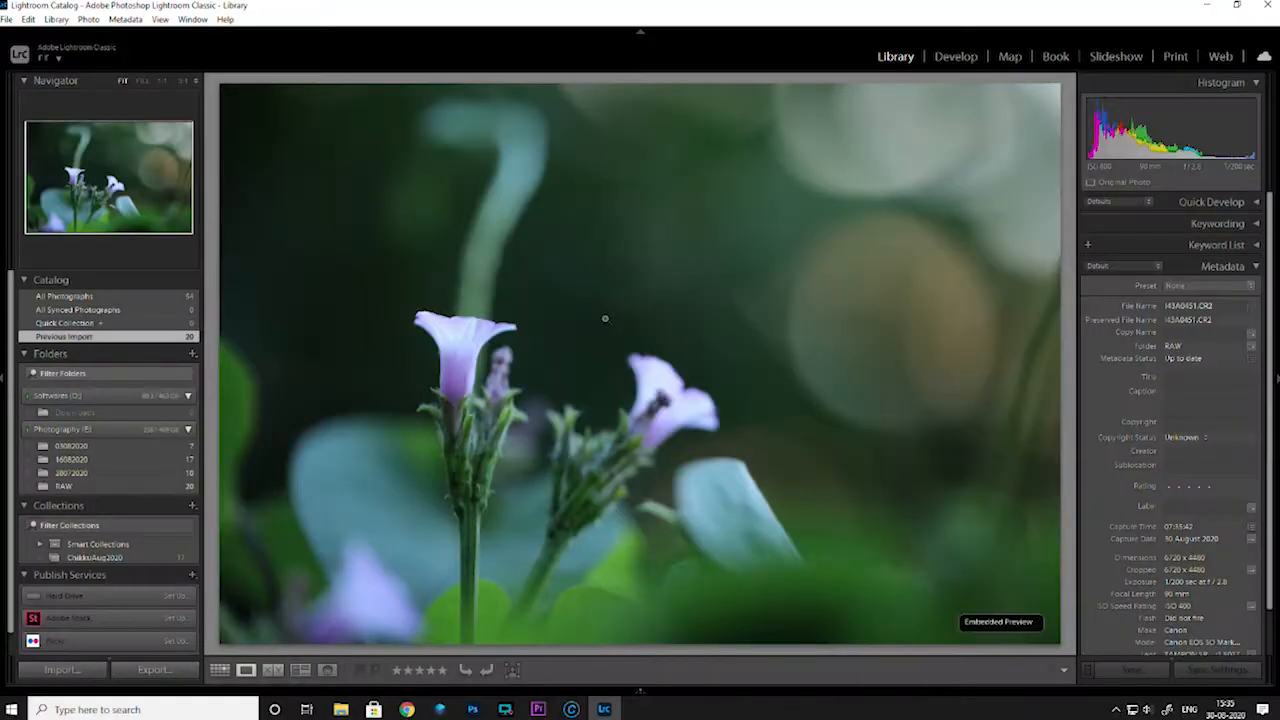
{"action": "key", "text": "Left"}
{"action": "key", "text": "Right"}
{"action": "key", "text": "Left"}
{"action": "key", "text": "Right"}
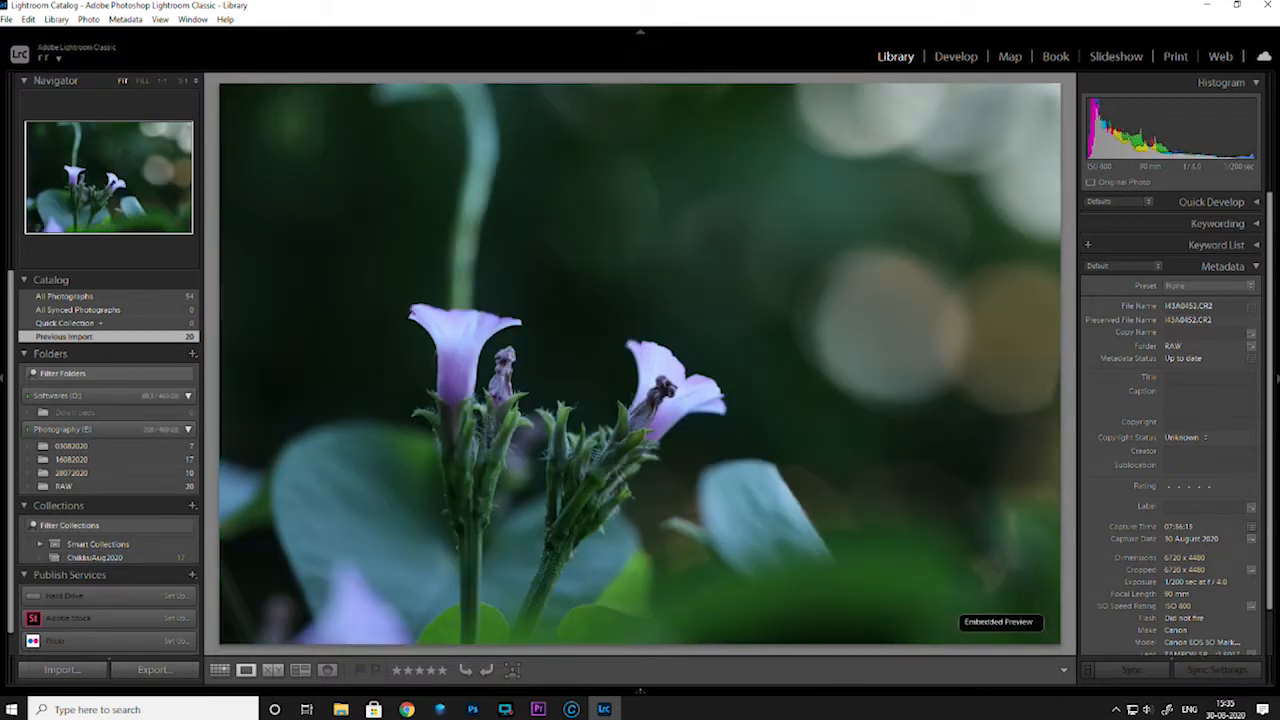
{"action": "key", "text": "Left"}
{"action": "key", "text": "Right"}
{"action": "key", "text": "Left"}
{"action": "key", "text": "Right"}
{"action": "key", "text": "Left"}
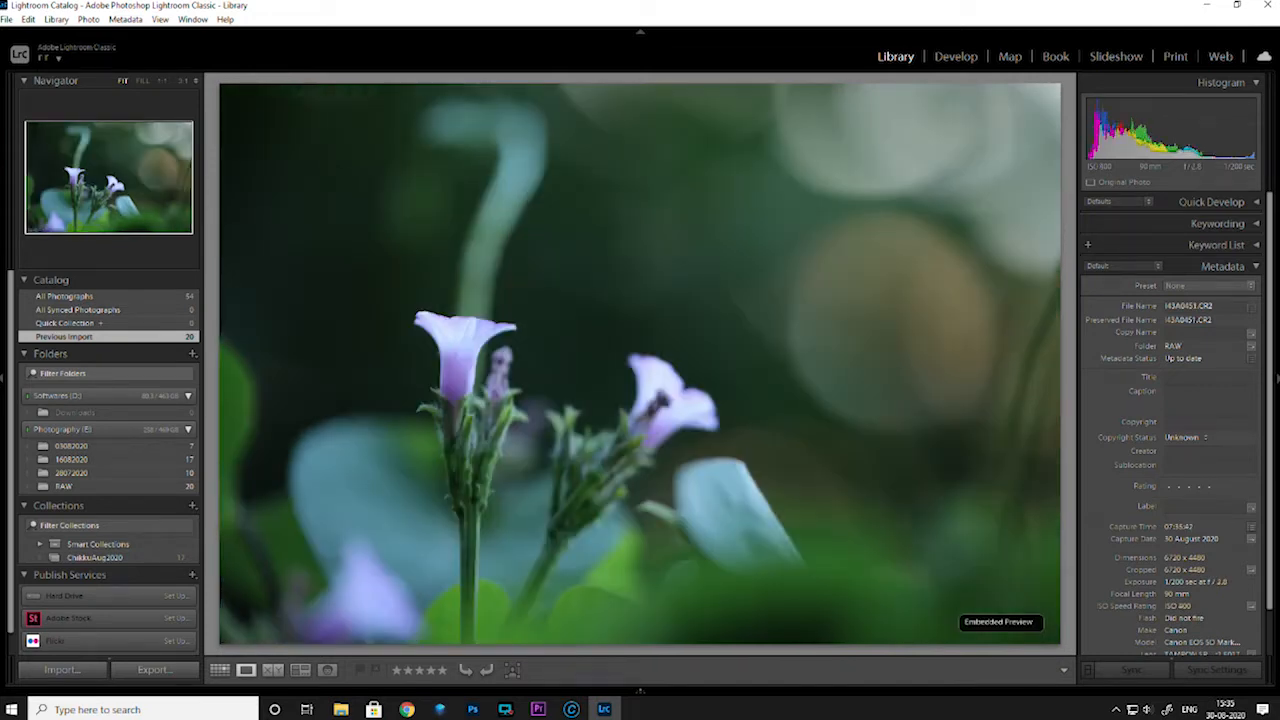
{"action": "key", "text": "Right"}
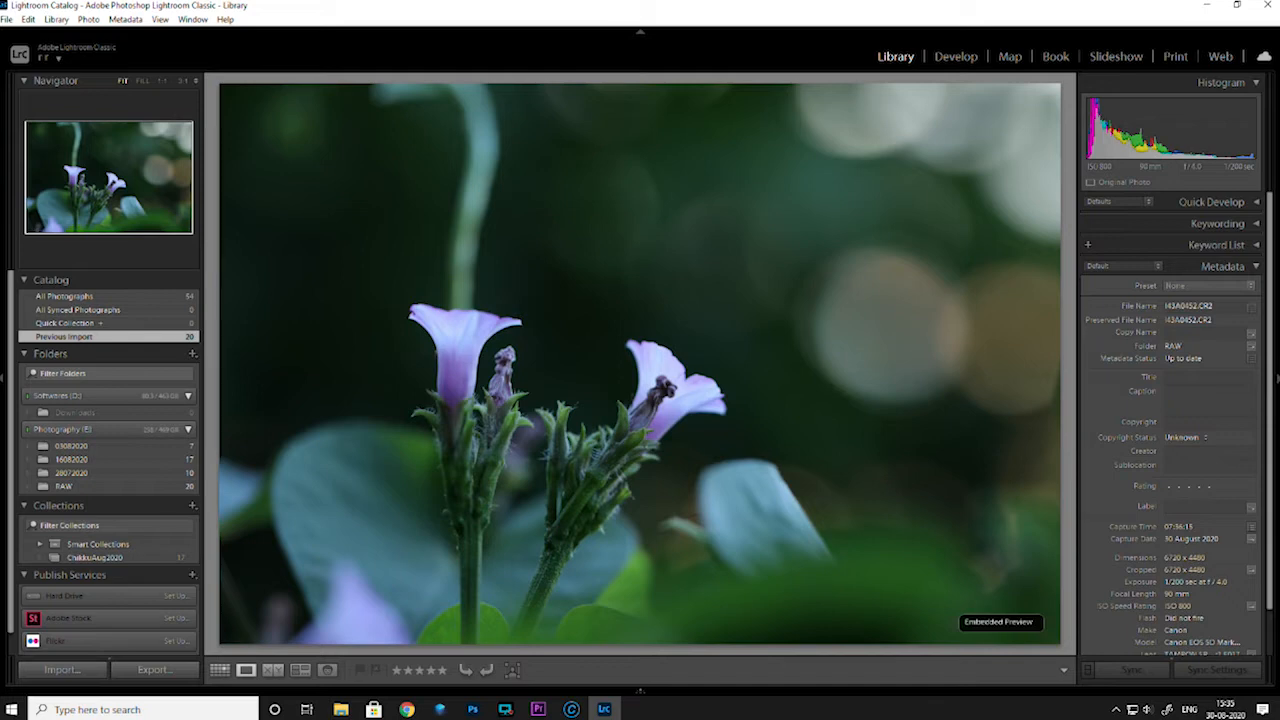
Open the second purple flower photo for developing, set its Exposure to +1.14 and inspect the stems close up
{"action": "left_click", "coordinate": [955, 56]}
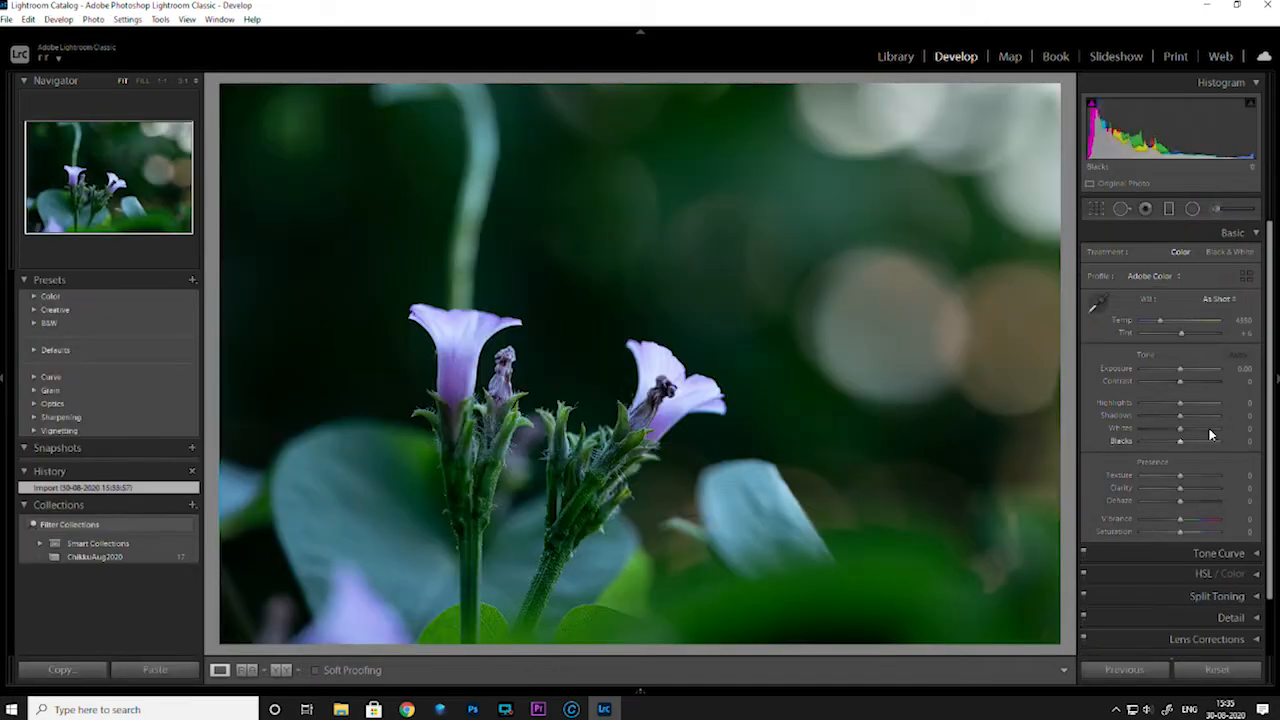
{"action": "left_click_drag", "start_coordinate": [1182, 374], "coordinate": [1189, 374]}
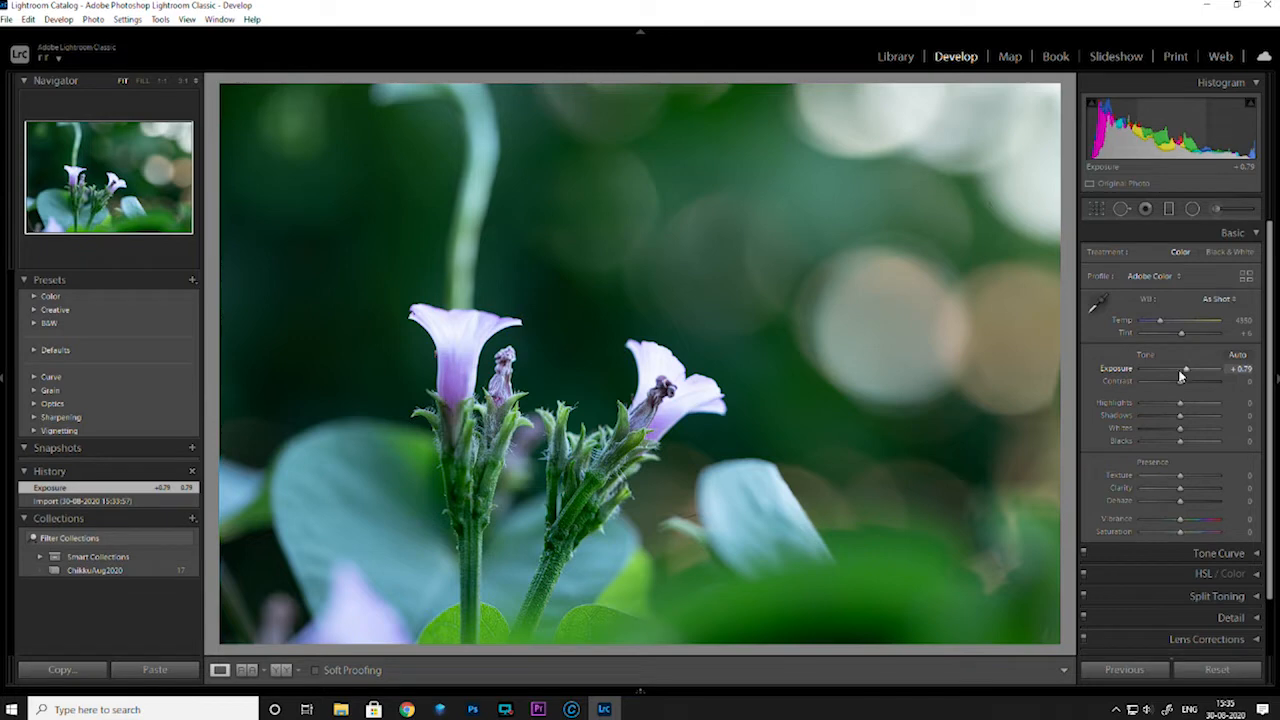
{"action": "double_click", "coordinate": [1110, 370]}
{"action": "left_click_drag", "start_coordinate": [1180, 372], "coordinate": [1190, 371]}
{"action": "left_click", "coordinate": [603, 469]}
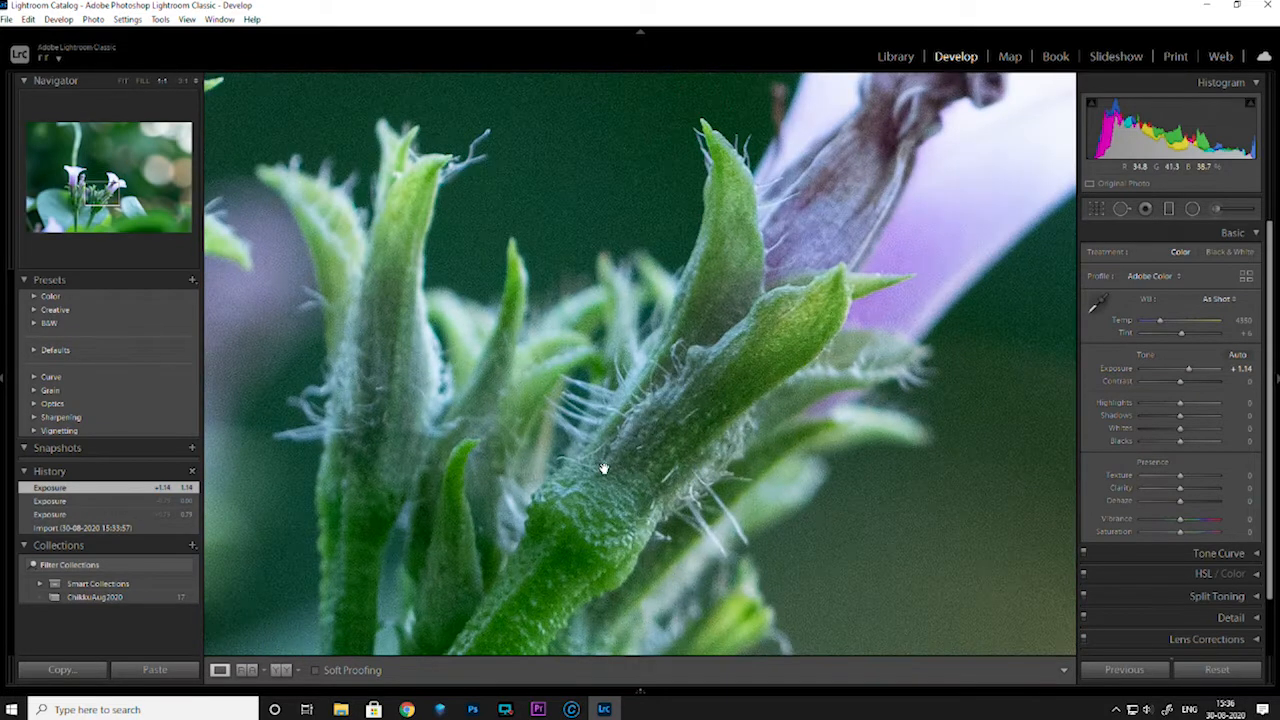
{"action": "left_click", "coordinate": [612, 418]}
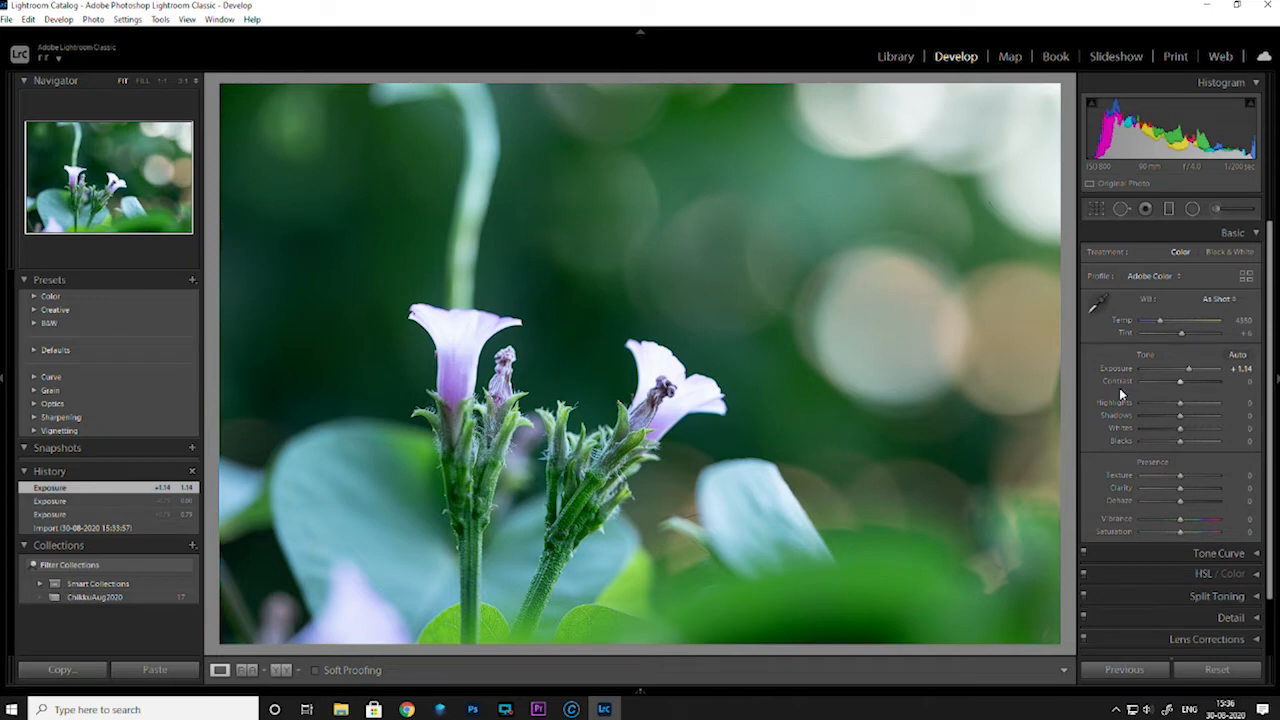
Set the purple flower photo's Contrast to +2 and its white balance temperature to 5597
{"action": "left_click_drag", "start_coordinate": [1170, 390], "coordinate": [1184, 387]}
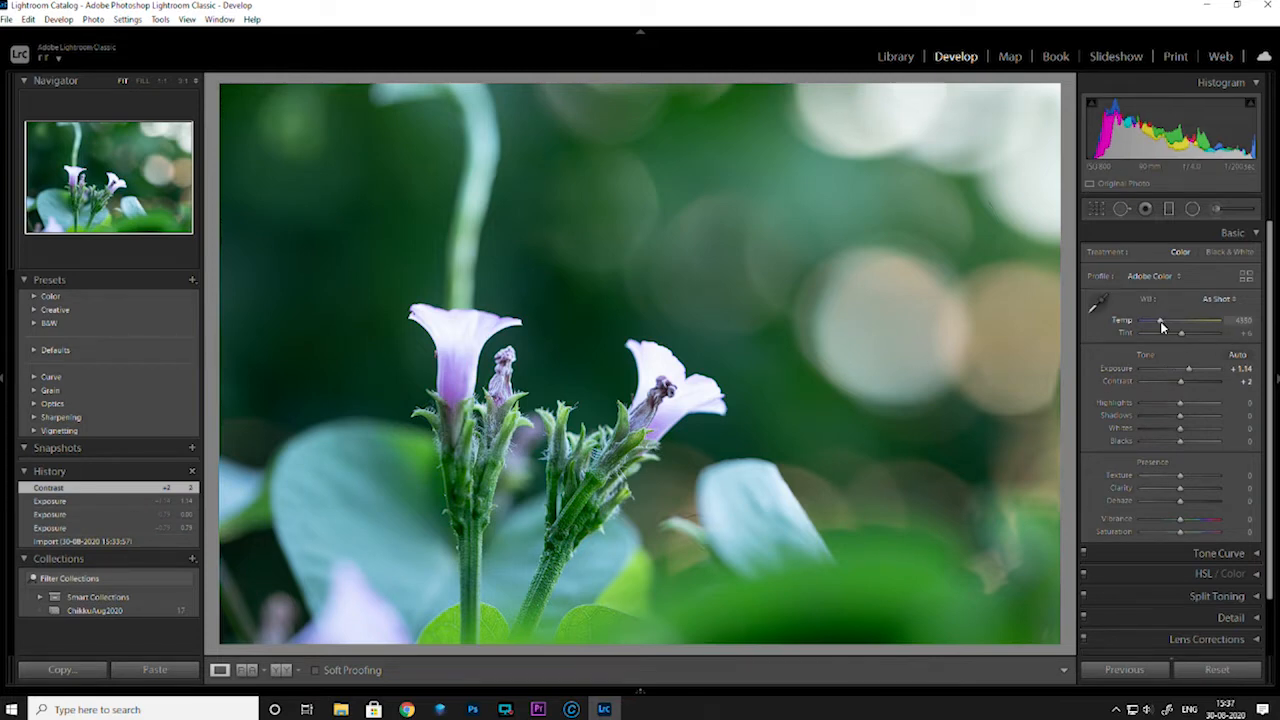
{"action": "left_click_drag", "start_coordinate": [1160, 322], "coordinate": [1168, 325]}
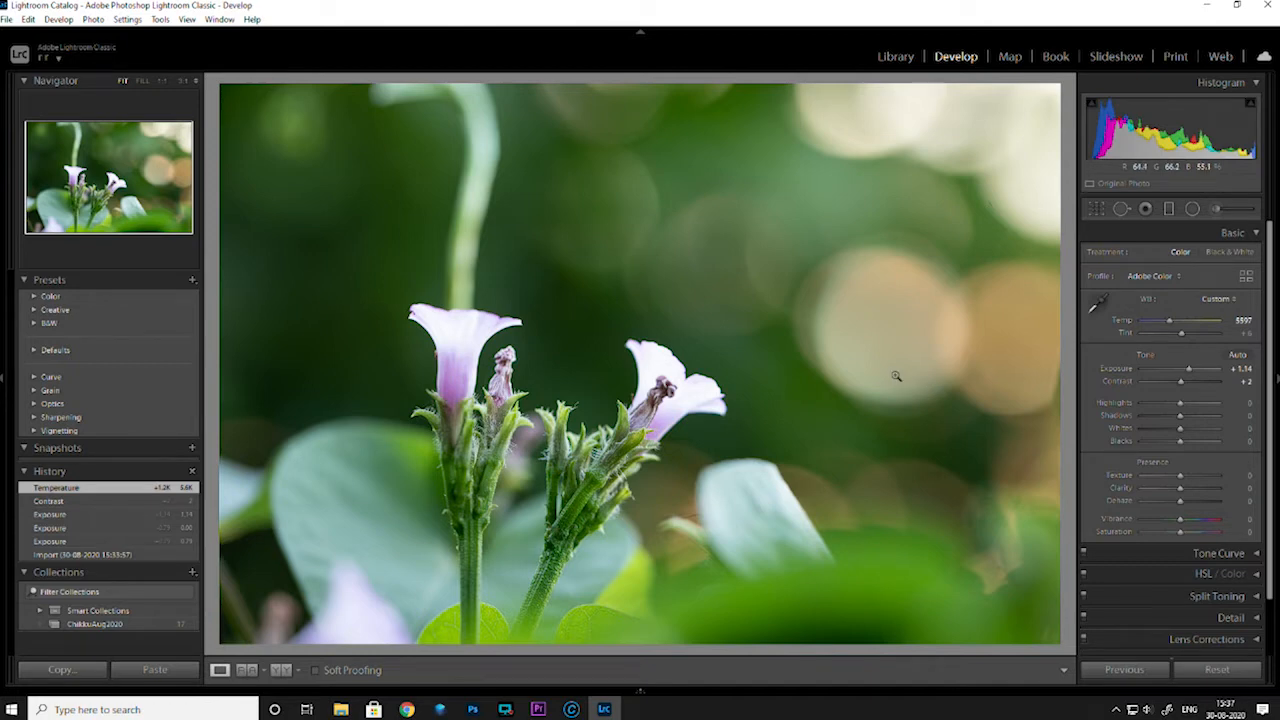
Reduce the purple flower photo's Highlights to -79, resetting the first trial value
{"action": "left_click_drag", "start_coordinate": [1183, 405], "coordinate": [1150, 406]}
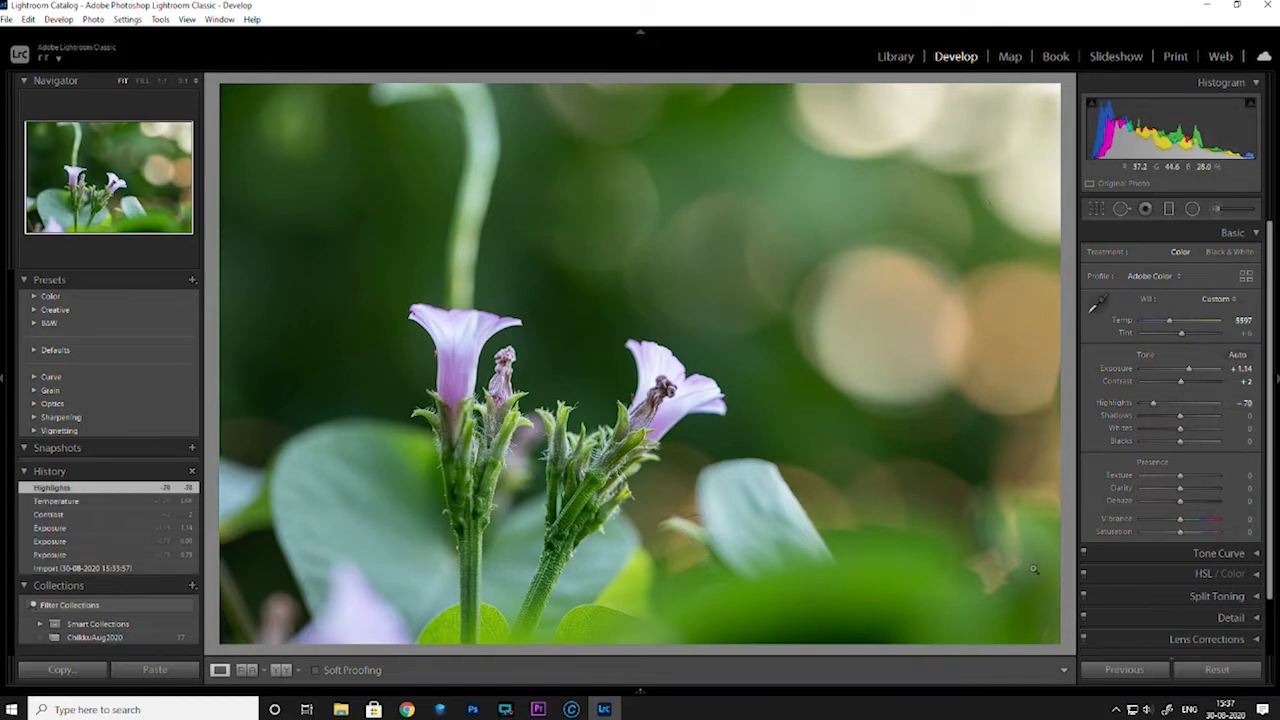
{"action": "double_click", "coordinate": [1115, 404]}
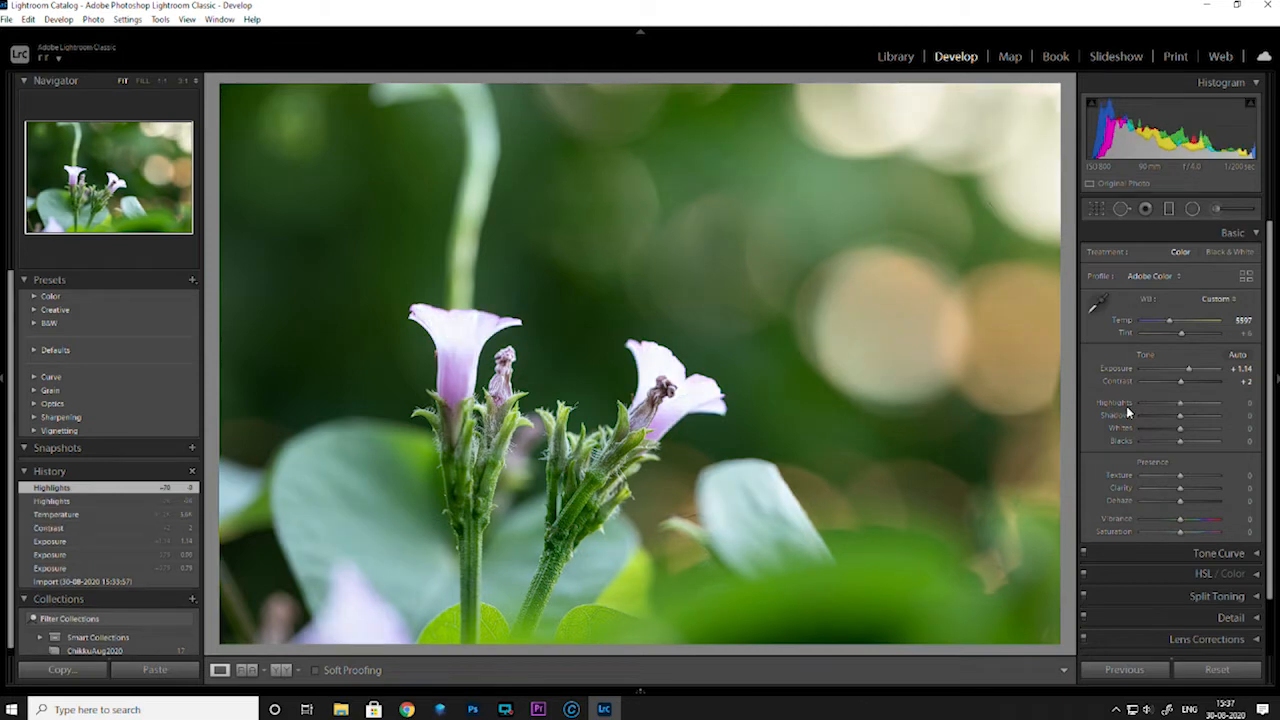
{"action": "left_click_drag", "start_coordinate": [1180, 404], "coordinate": [1149, 408]}
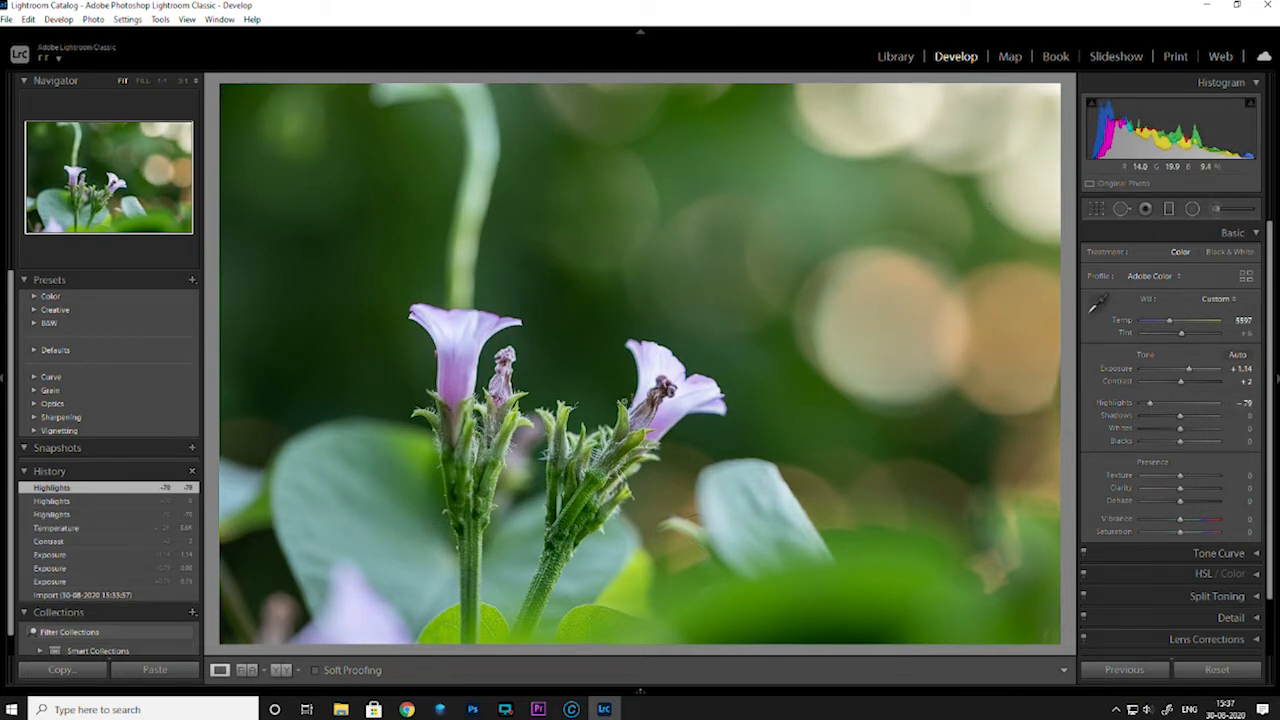
Rate the edited second purple flower photo three stars in the library grid and view the first flower photo
{"action": "key", "text": "g"}
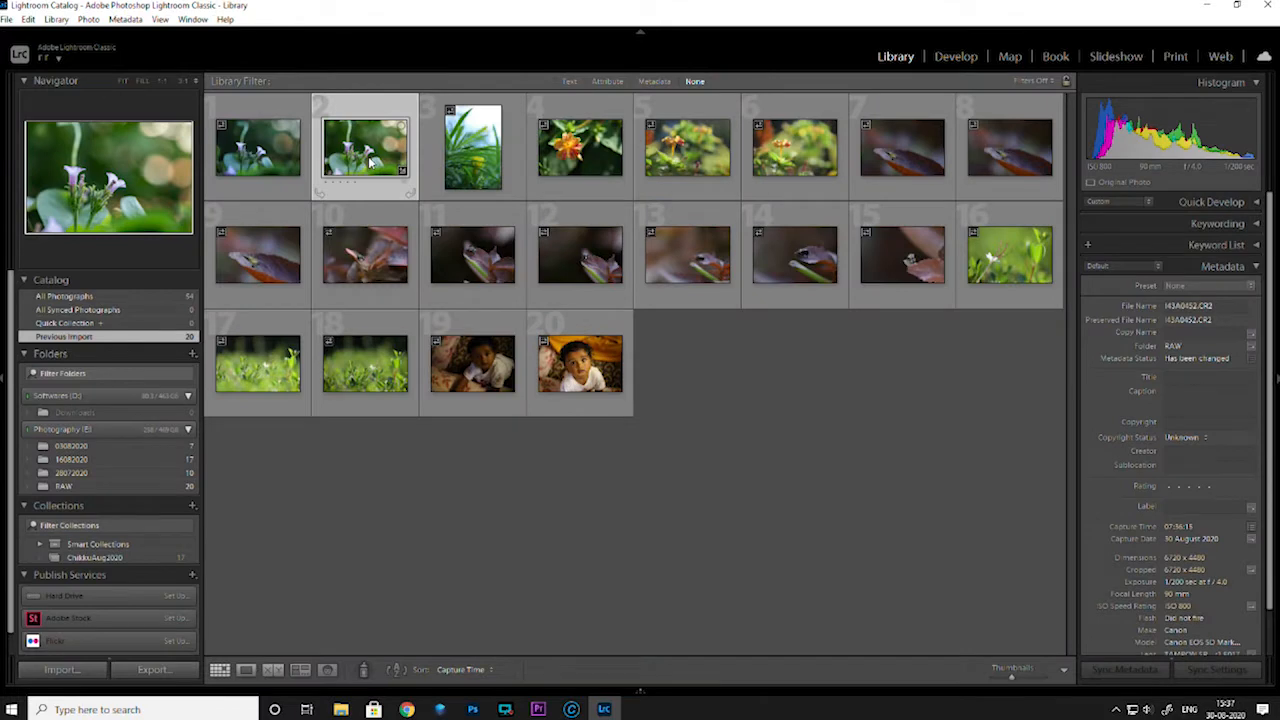
{"action": "key", "text": "3"}
{"action": "left_click", "coordinate": [258, 150]}
{"action": "key", "text": "e"}
{"action": "key", "text": "g"}
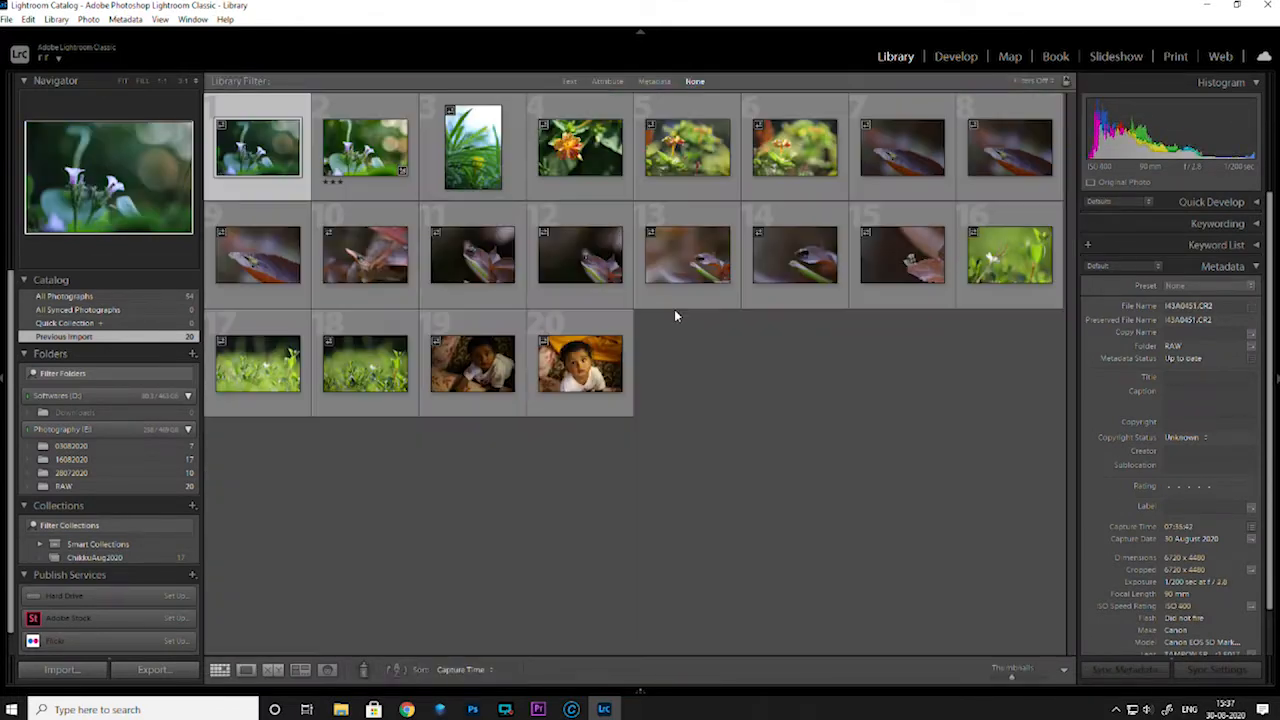
Open the third photo, with the yellow flower, for developing and set Highlights to -19 and Exposure to +0.53
{"action": "double_click", "coordinate": [464, 152]}
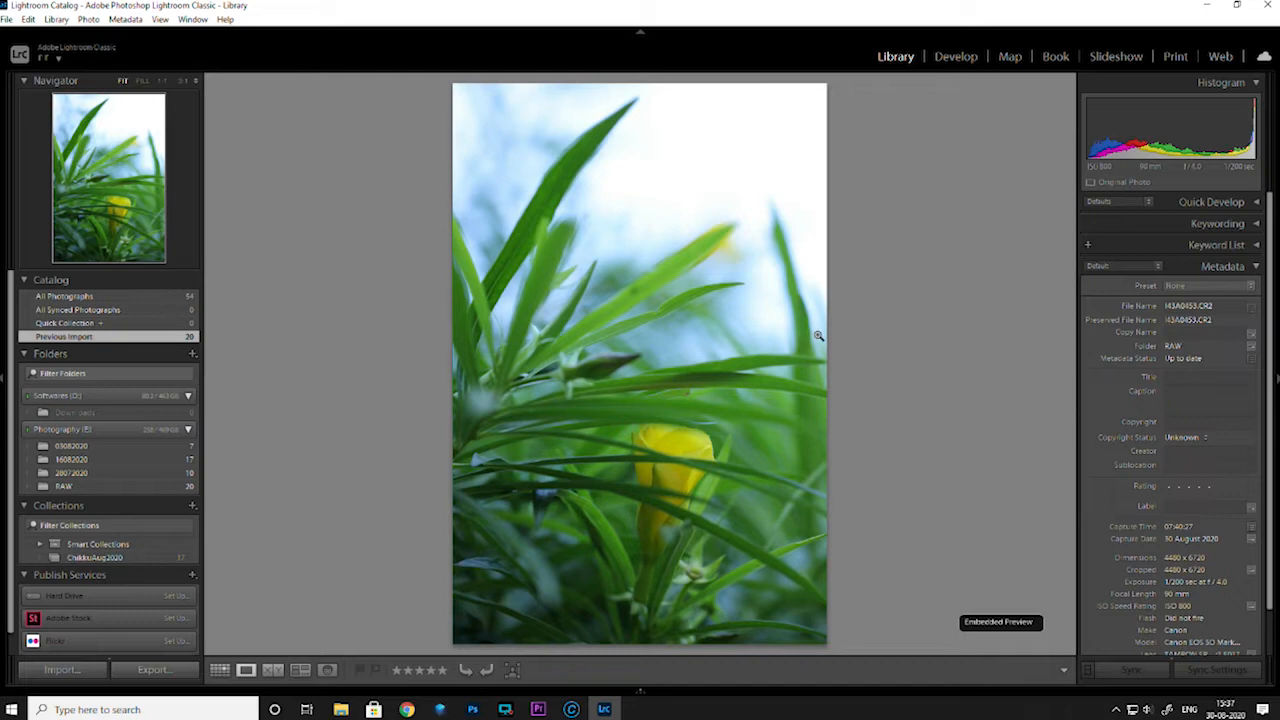
{"action": "left_click", "coordinate": [954, 60]}
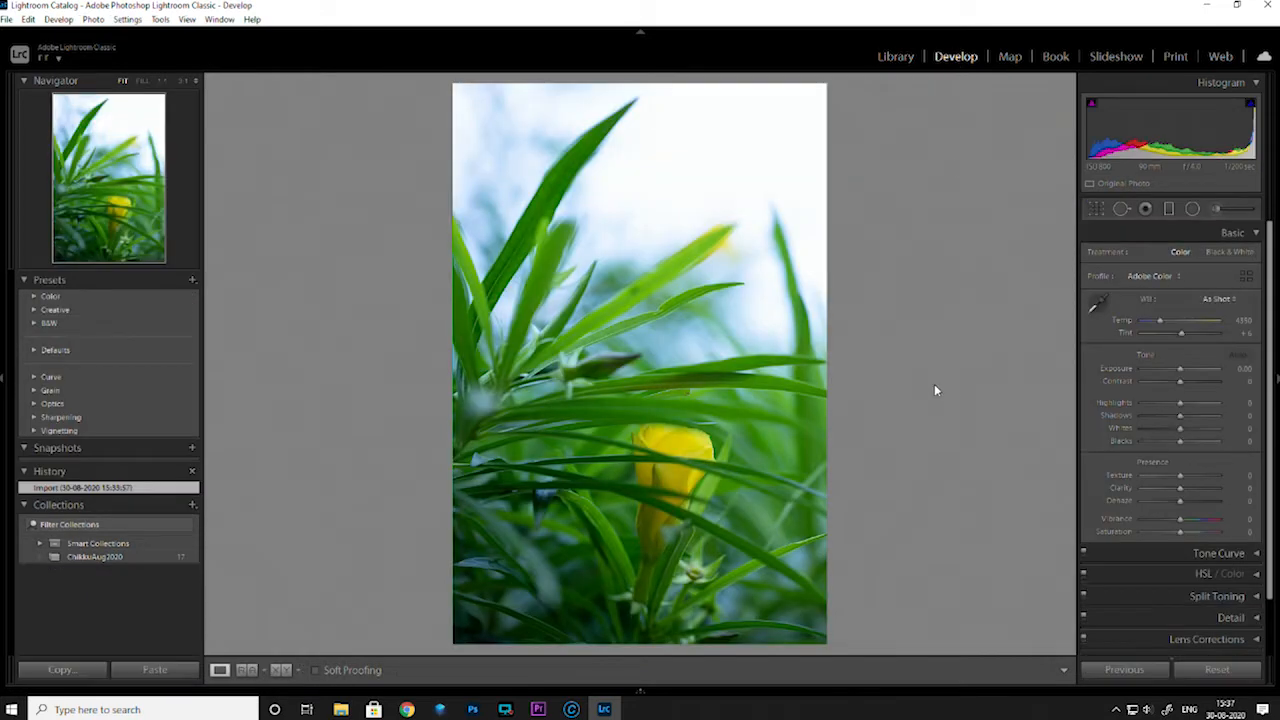
{"action": "left_click_drag", "start_coordinate": [1180, 405], "coordinate": [1168, 405]}
{"action": "left_click_drag", "start_coordinate": [1155, 406], "coordinate": [1108, 449]}
{"action": "double_click", "coordinate": [1112, 404]}
{"action": "left_click_drag", "start_coordinate": [1179, 408], "coordinate": [1183, 373]}
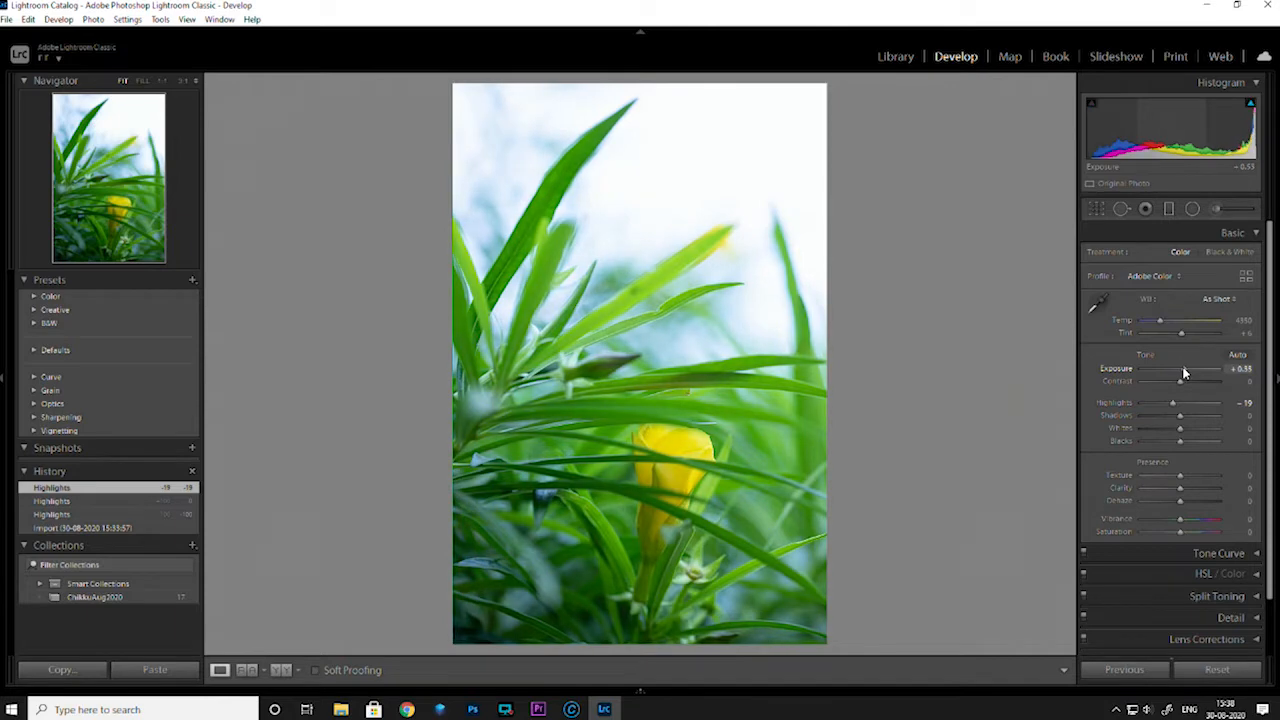
{"action": "left_click_drag", "start_coordinate": [1184, 373], "coordinate": [1185, 371]}
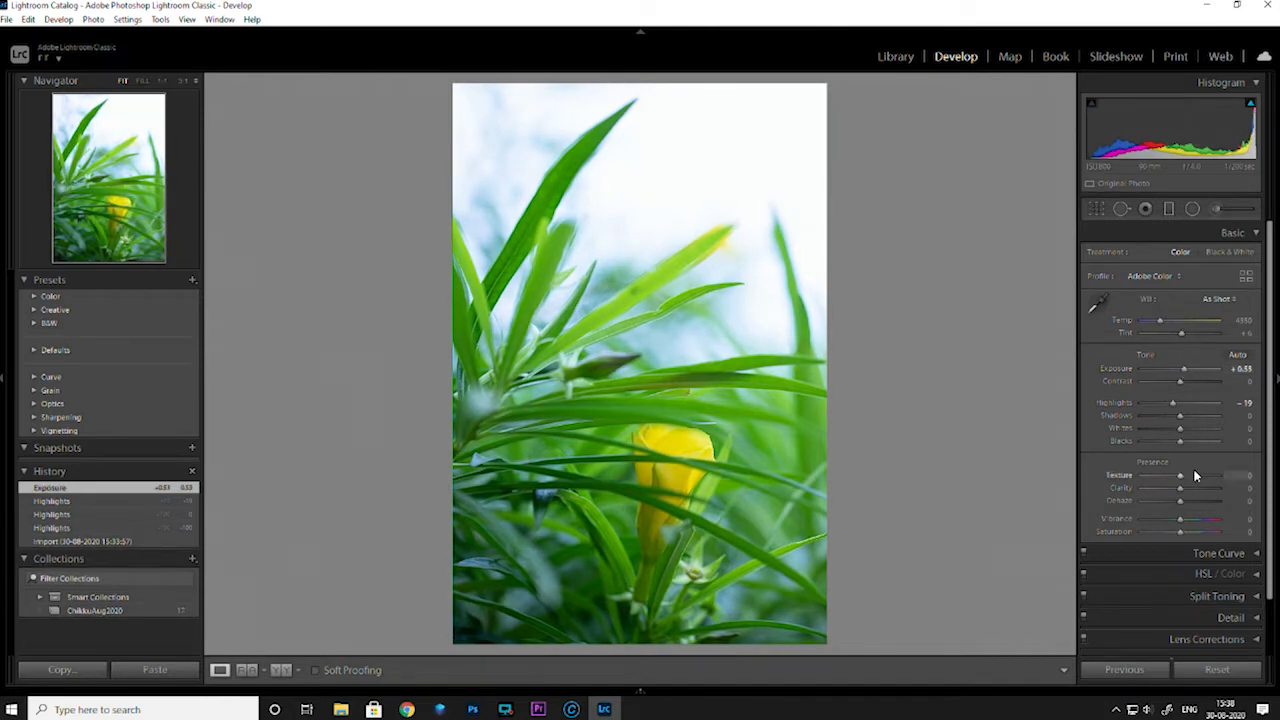
Warm the yellow flower photo slightly by setting its white balance temperature to 4682
{"action": "left_click_drag", "start_coordinate": [1157, 325], "coordinate": [1165, 323]}
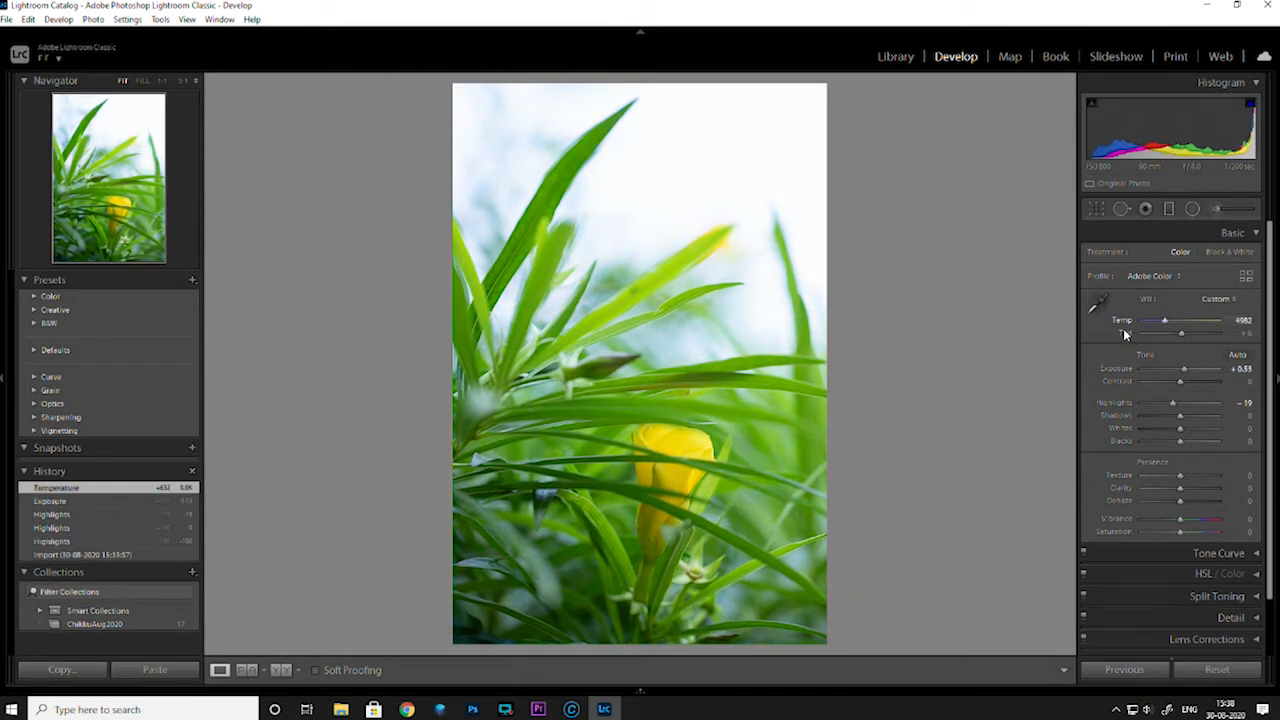
{"action": "double_click", "coordinate": [1120, 323]}
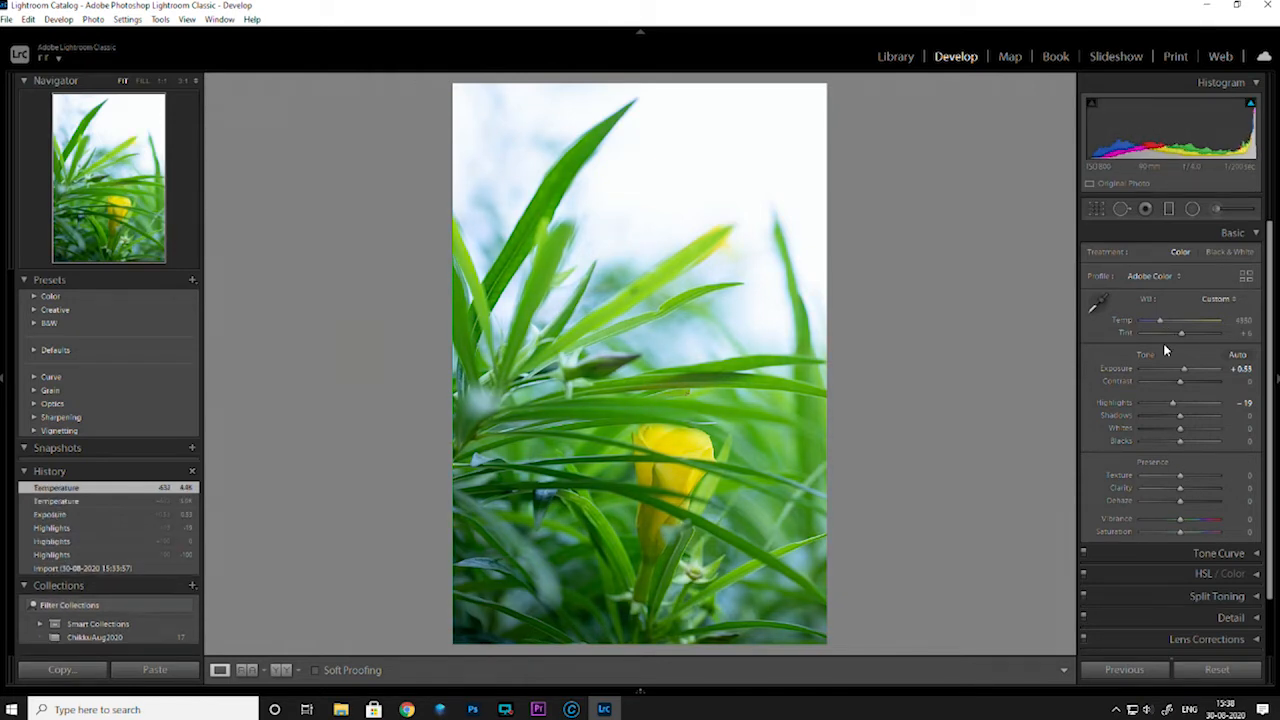
{"action": "left_click_drag", "start_coordinate": [1162, 322], "coordinate": [1162, 322]}
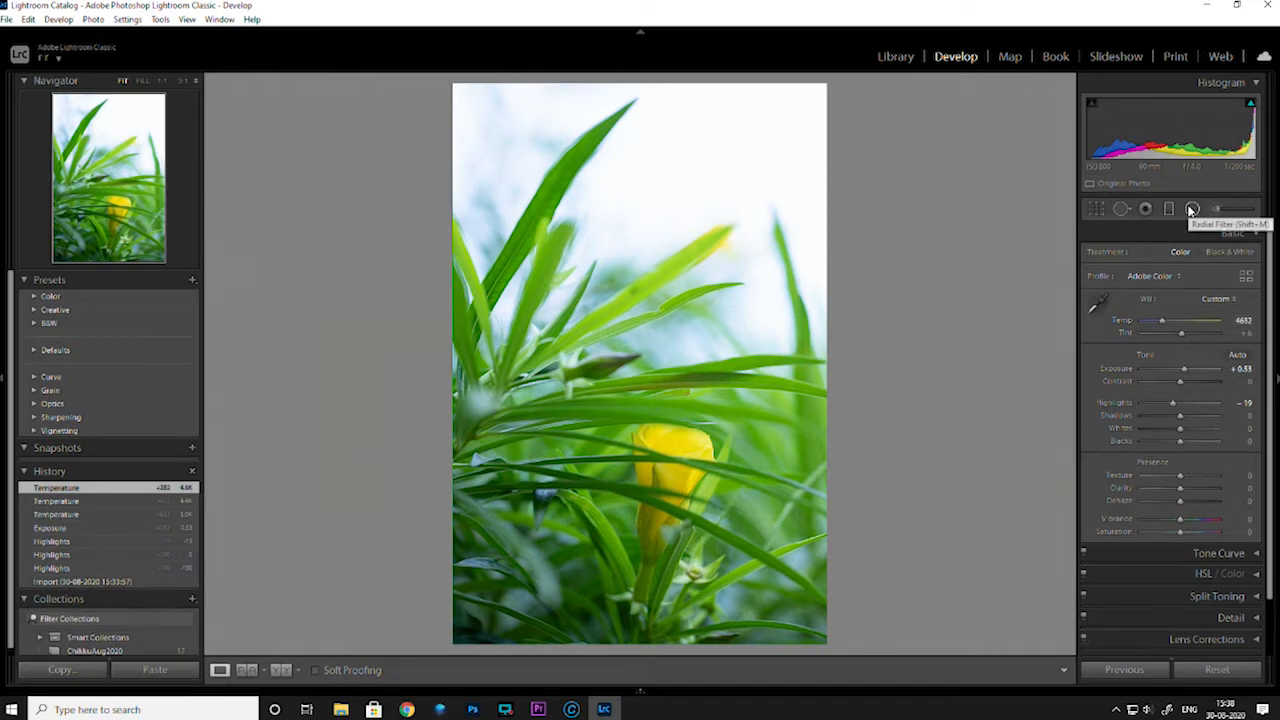
Add a radial filter centred on the yellow flower, reset its effect values and set its Exposure to -0.31
{"action": "left_click", "coordinate": [1192, 209]}
{"action": "left_click_drag", "start_coordinate": [648, 437], "coordinate": [752, 572]}
{"action": "left_click_drag", "start_coordinate": [648, 443], "coordinate": [676, 493]}
{"action": "double_click", "coordinate": [1100, 258]}
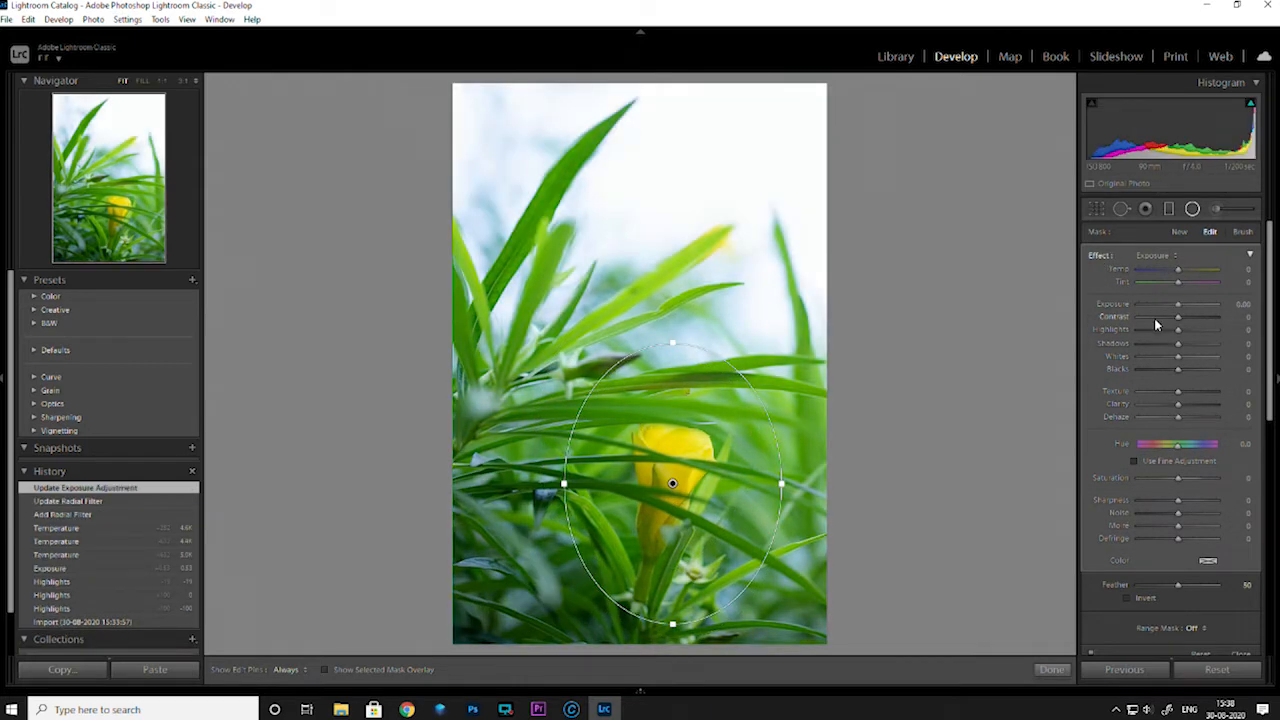
{"action": "left_click_drag", "start_coordinate": [1177, 309], "coordinate": [1174, 309]}
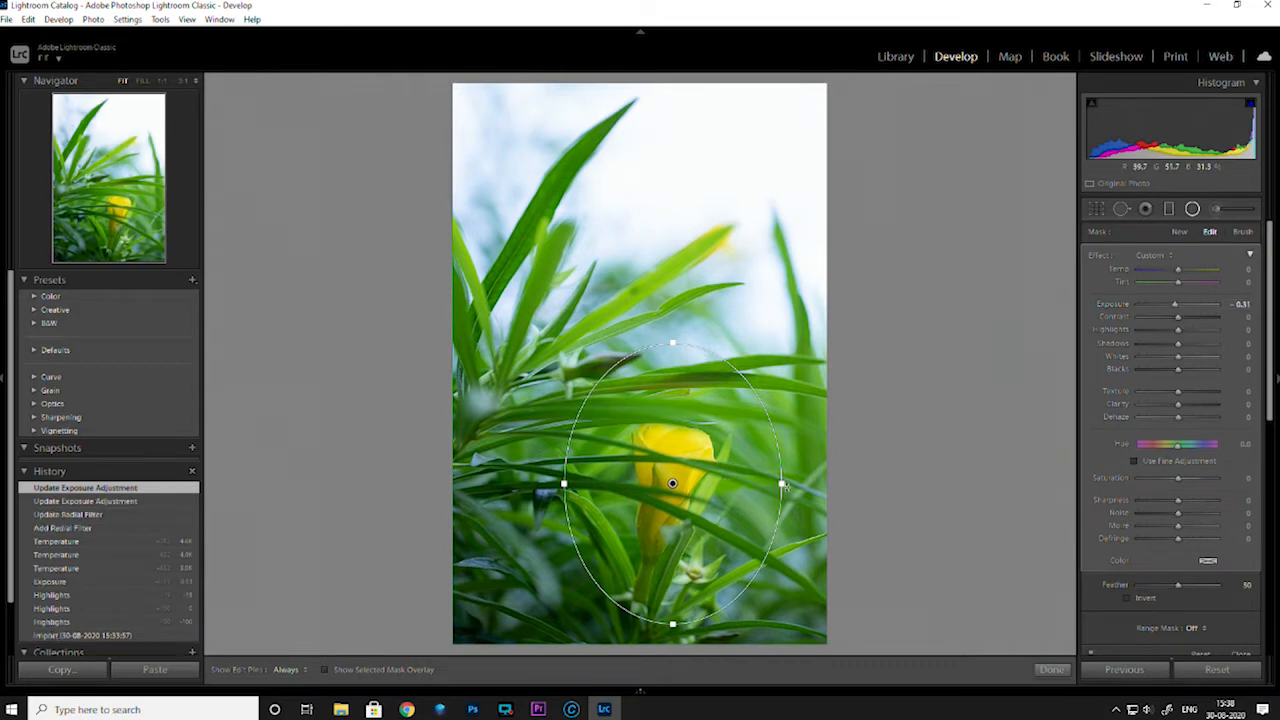
Enlarge the radial filter around the yellow flower in width and height, and finish editing it
{"action": "left_click_drag", "start_coordinate": [782, 485], "coordinate": [797, 487]}
{"action": "left_click_drag", "start_coordinate": [671, 350], "coordinate": [673, 325]}
{"action": "left_click", "coordinate": [1050, 669]}
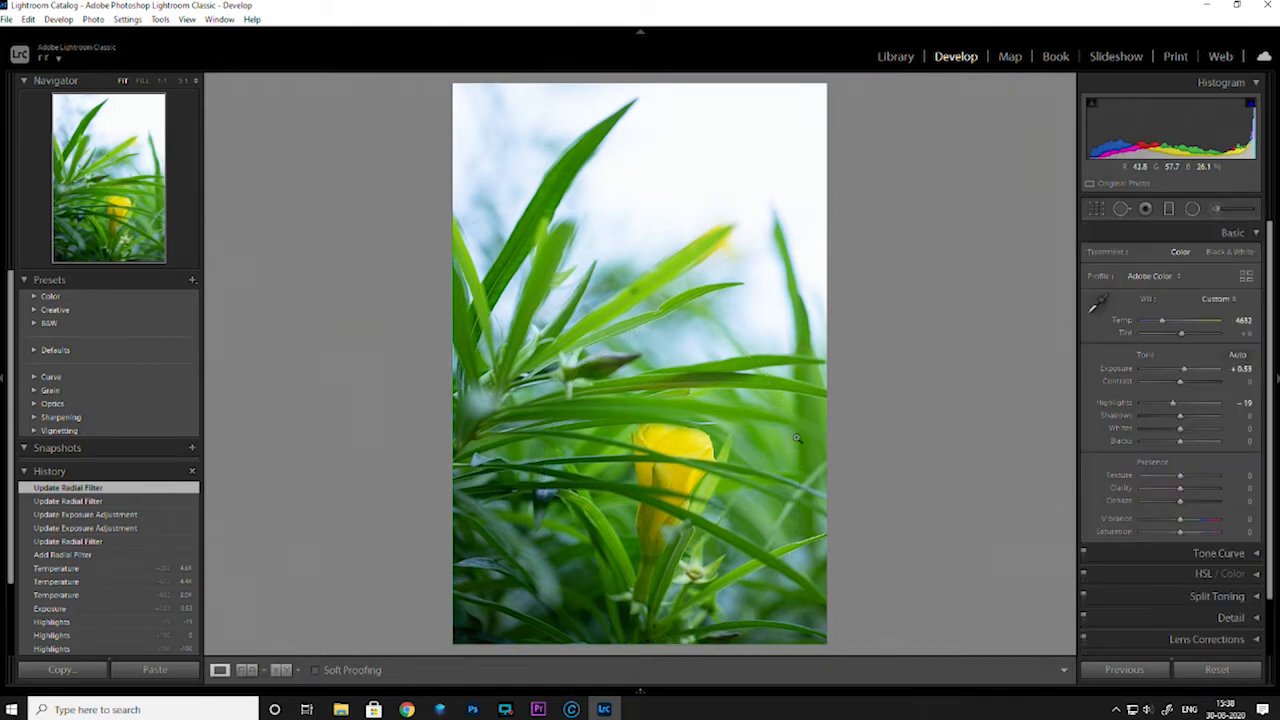
Review the edited yellow flower photo enlarged alongside its neighbouring photos, and return to the library grid
{"action": "key", "text": "g"}
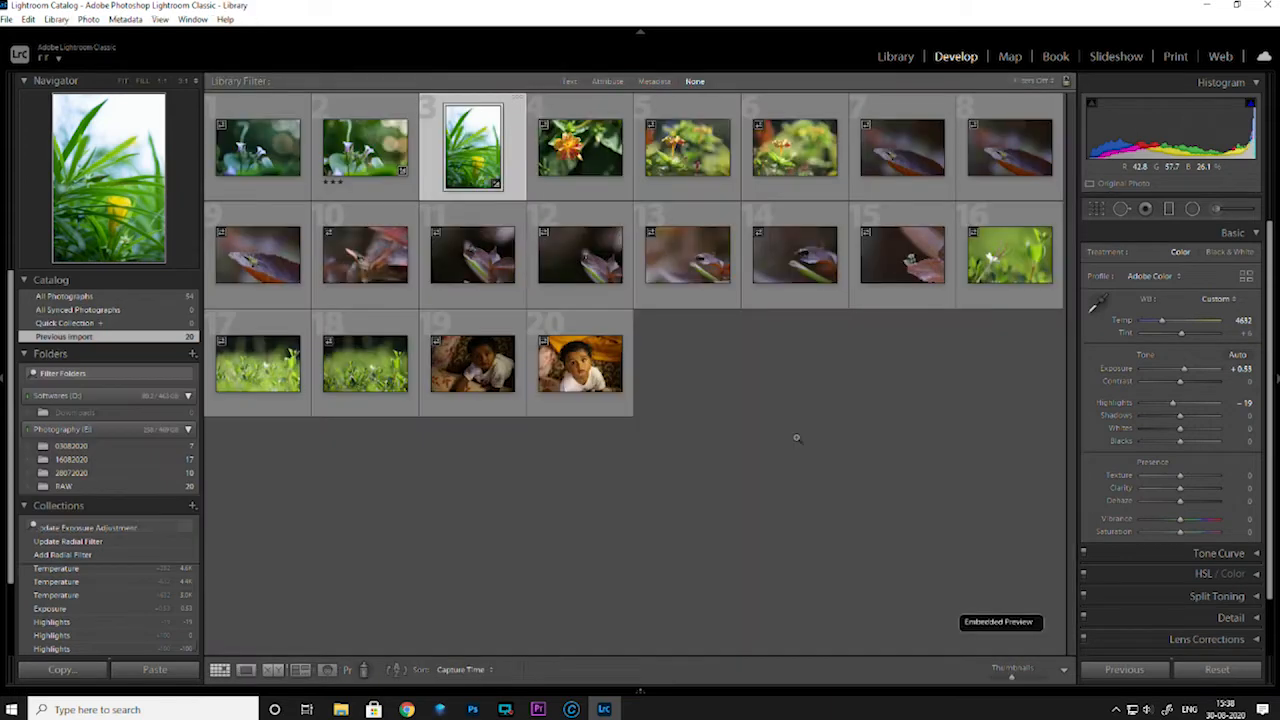
{"action": "double_click", "coordinate": [467, 148]}
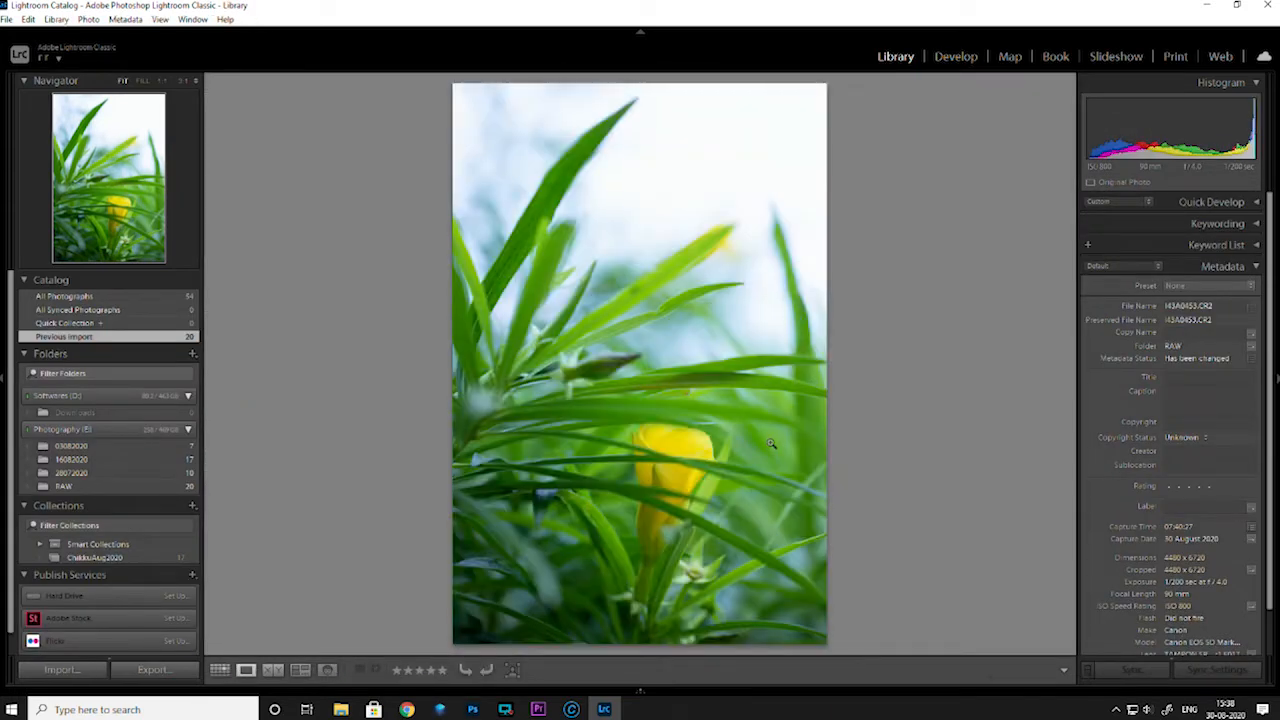
{"action": "key", "text": "Right"}
{"action": "key", "text": "Left"}
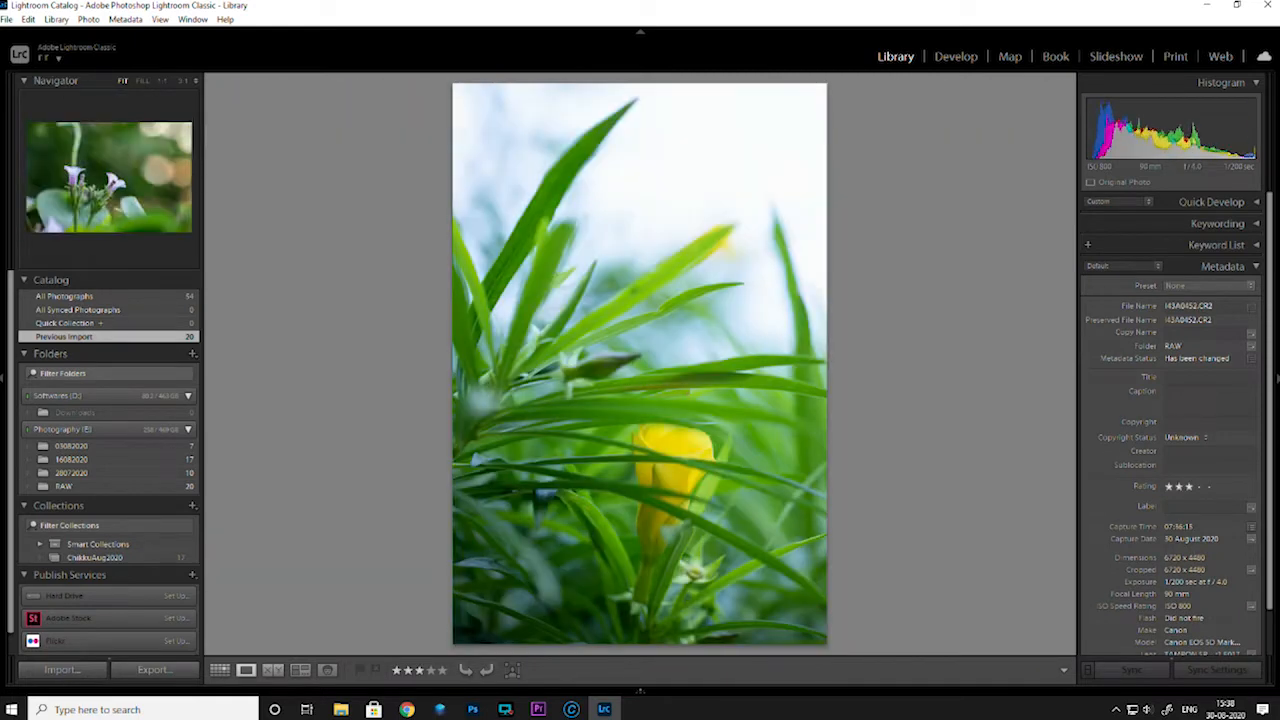
{"action": "key", "text": "g"}
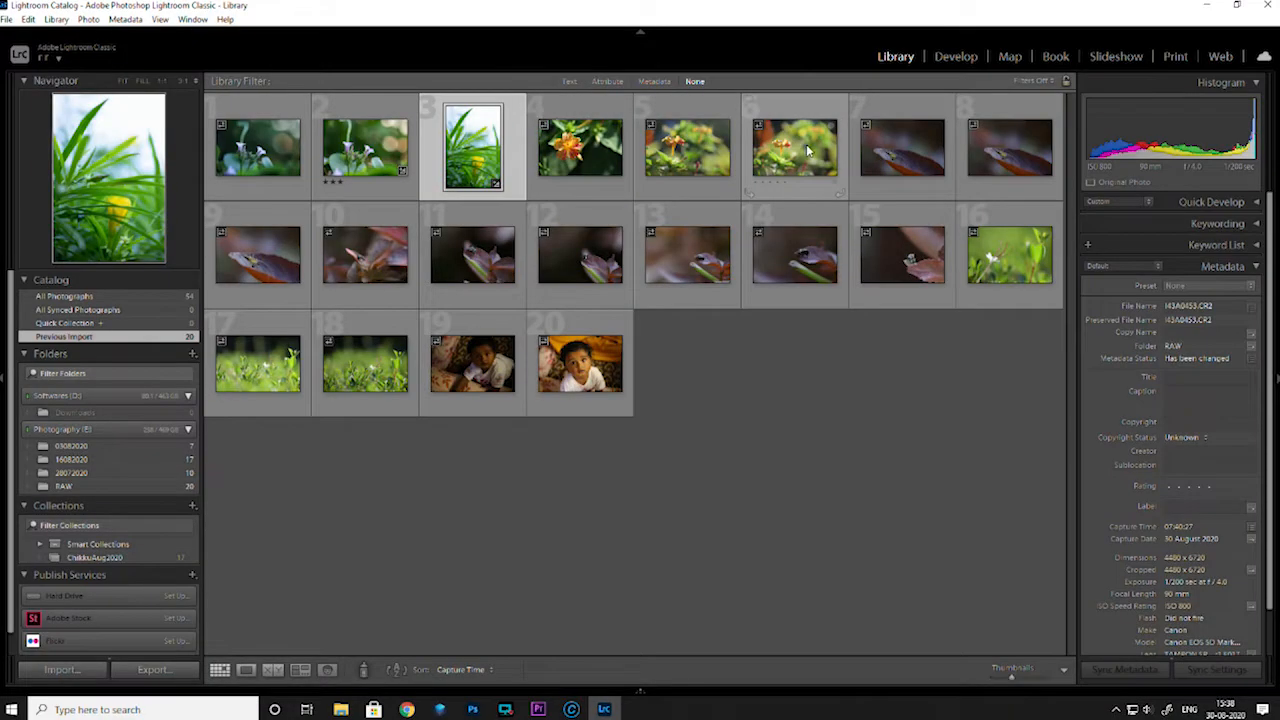
Open the fourth photo, with the orange flower, in Loupe view
{"action": "left_click", "coordinate": [806, 144]}
{"action": "left_click", "coordinate": [582, 148]}
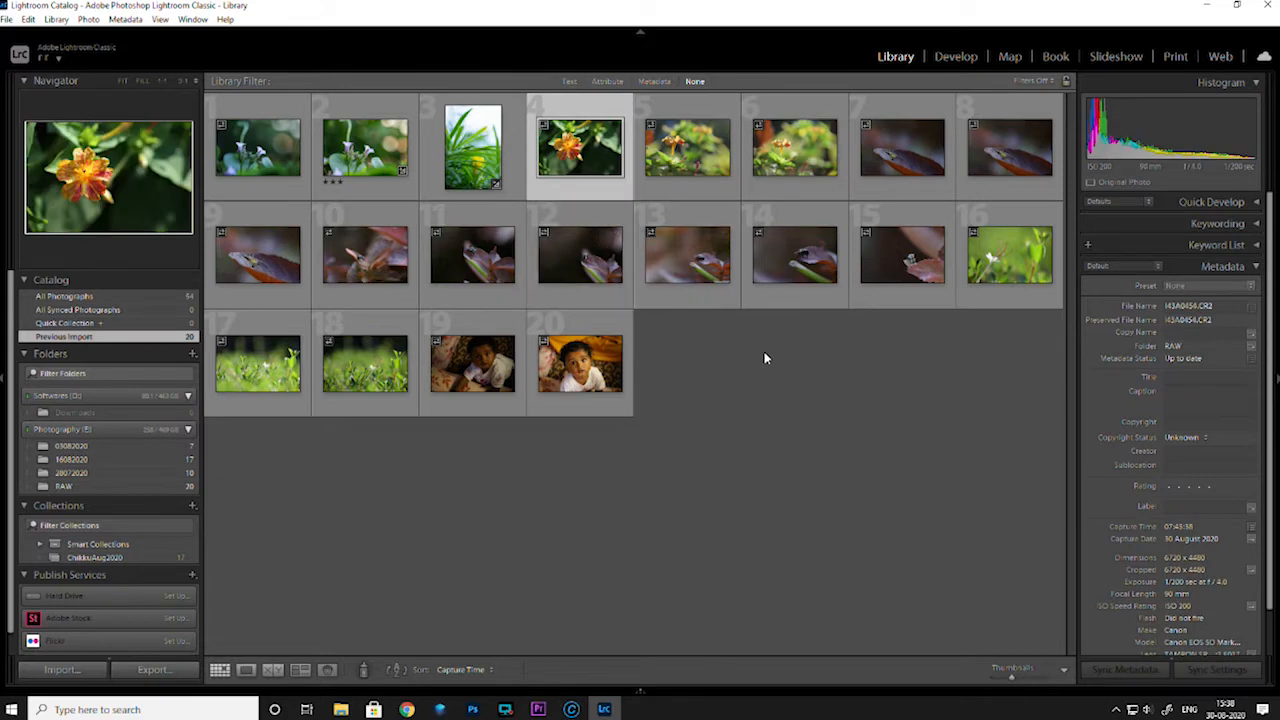
{"action": "double_click", "coordinate": [582, 158]}
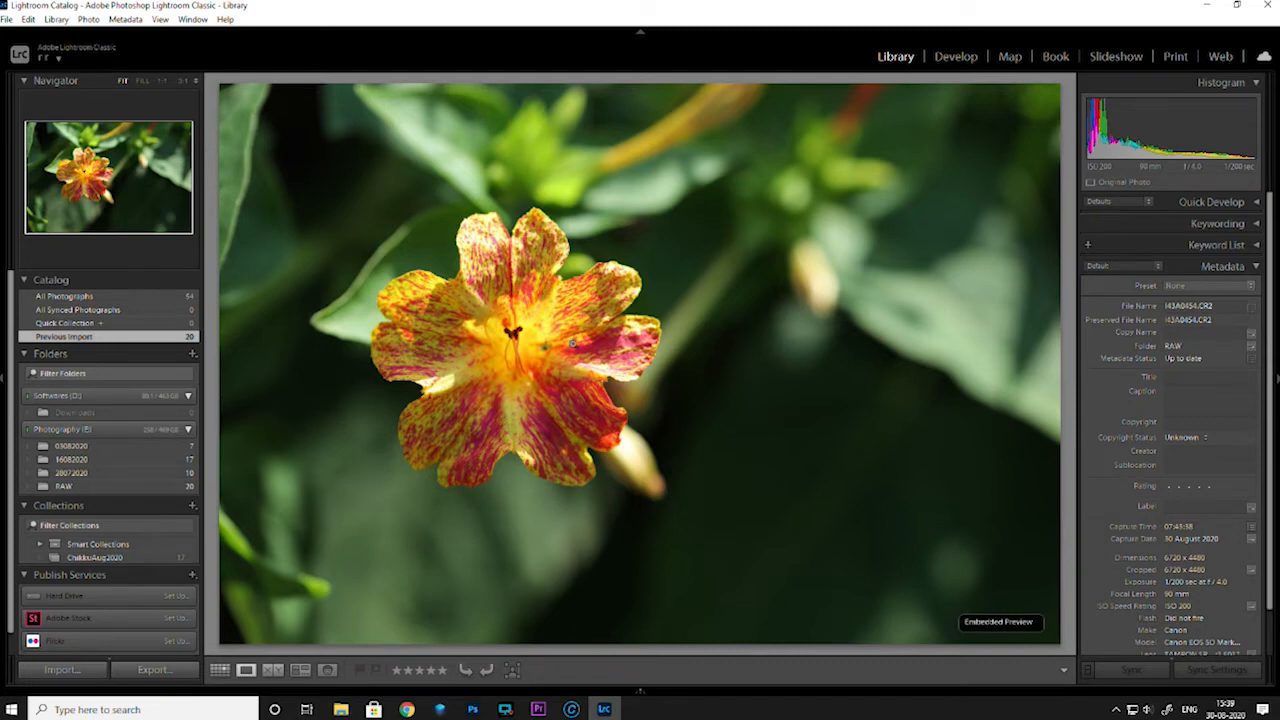
Compare the fourth, fifth and sixth orange flower photos at enlarged size, switching repeatedly between similar shots
{"action": "key", "text": "Right"}
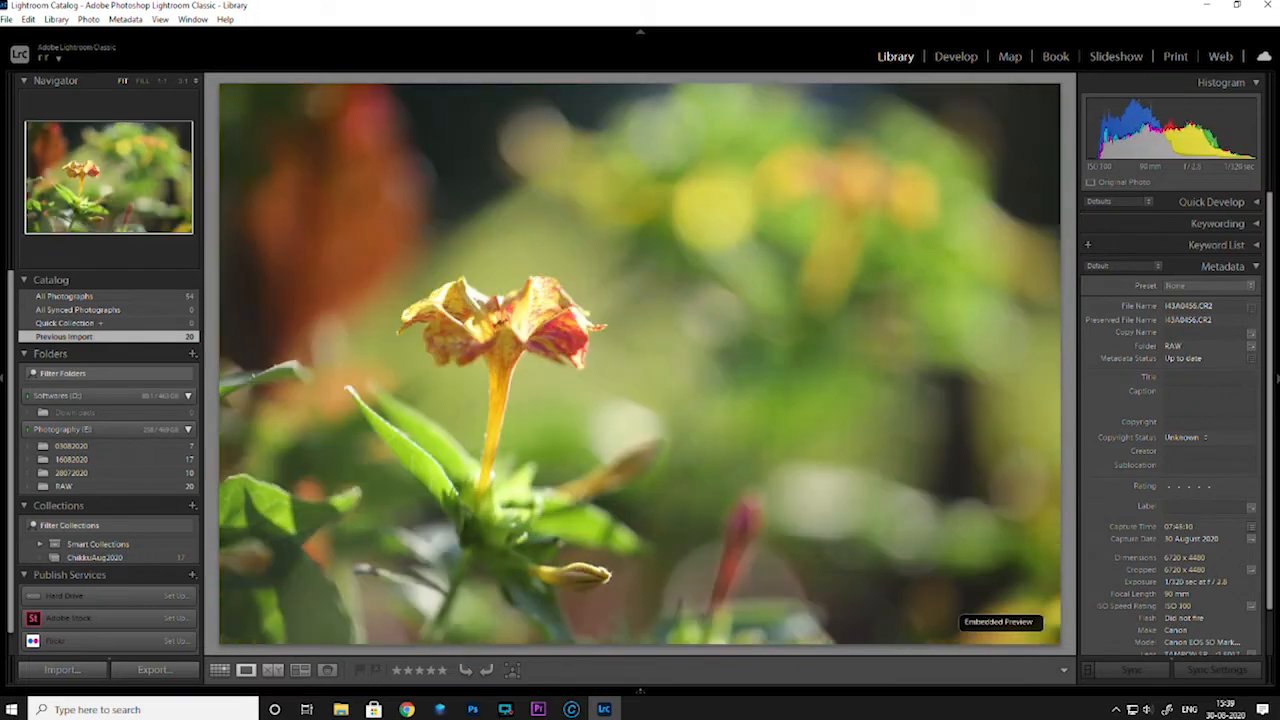
{"action": "key", "text": "Left"}
{"action": "key", "text": "Right"}
{"action": "key", "text": "Left"}
{"action": "key", "text": "Right"}
{"action": "key", "text": "Left"}
{"action": "key", "text": "Right"}
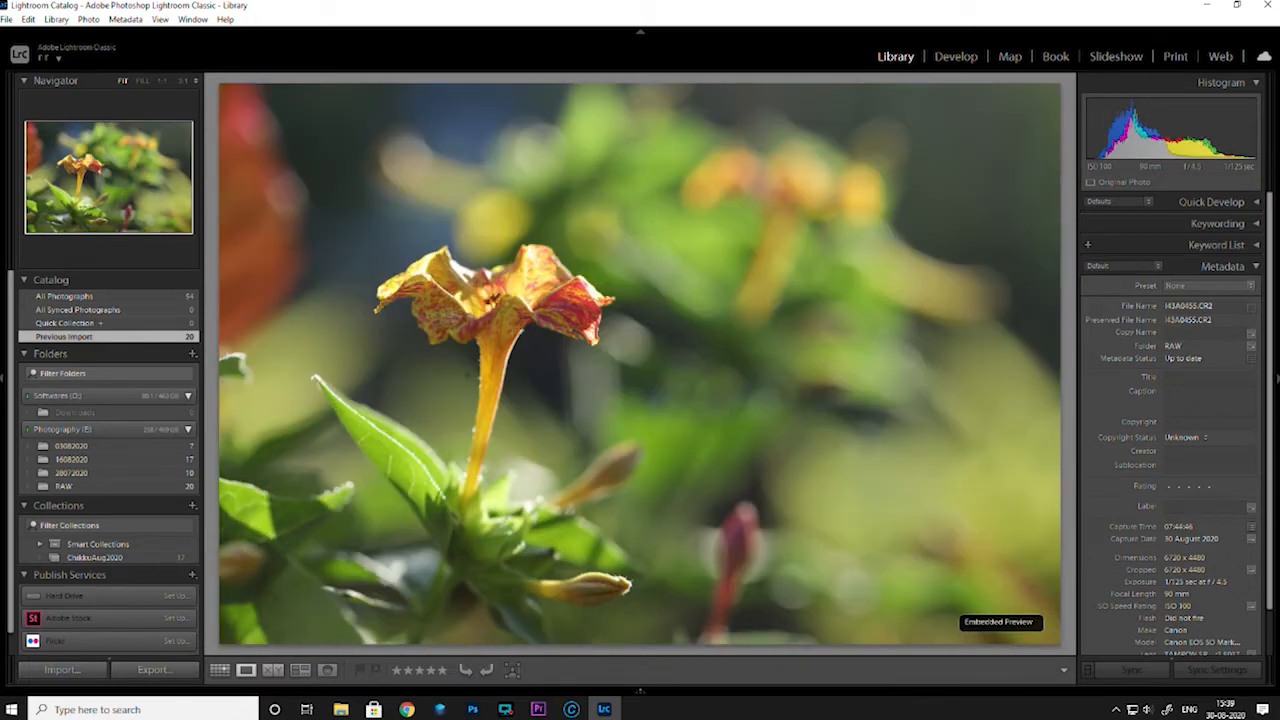
{"action": "key", "text": "Right"}
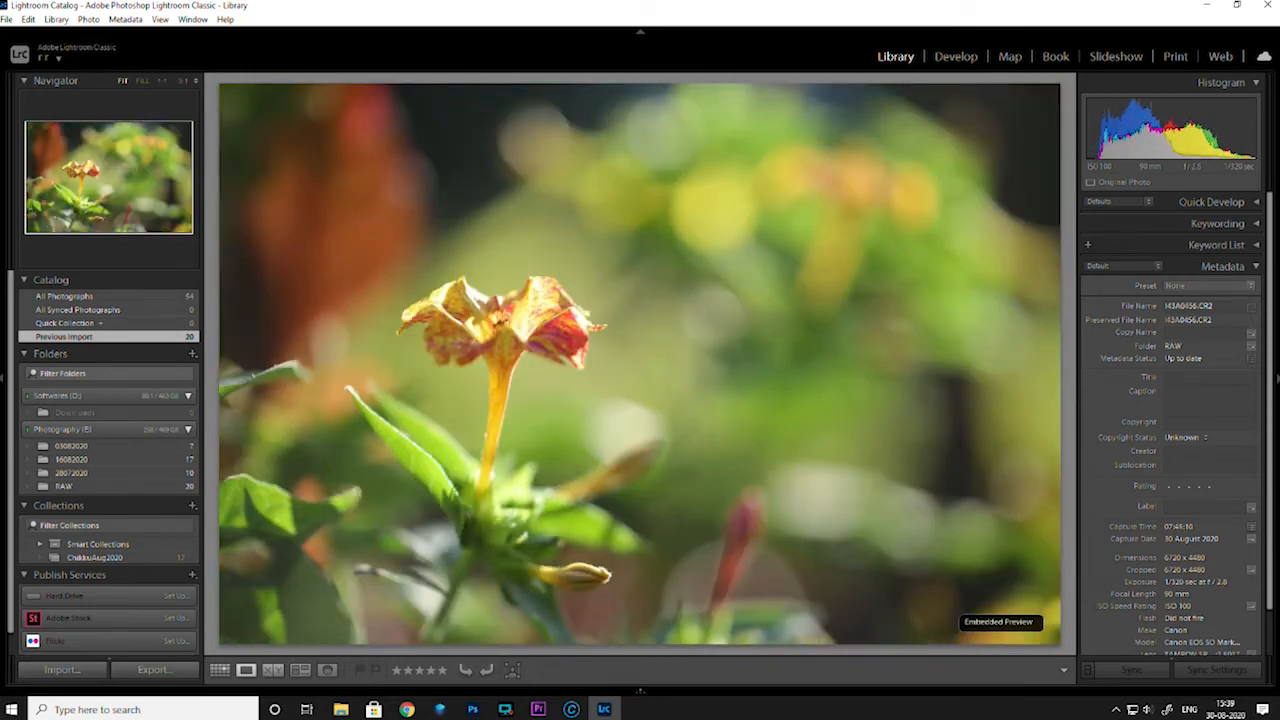
{"action": "key", "text": "g"}
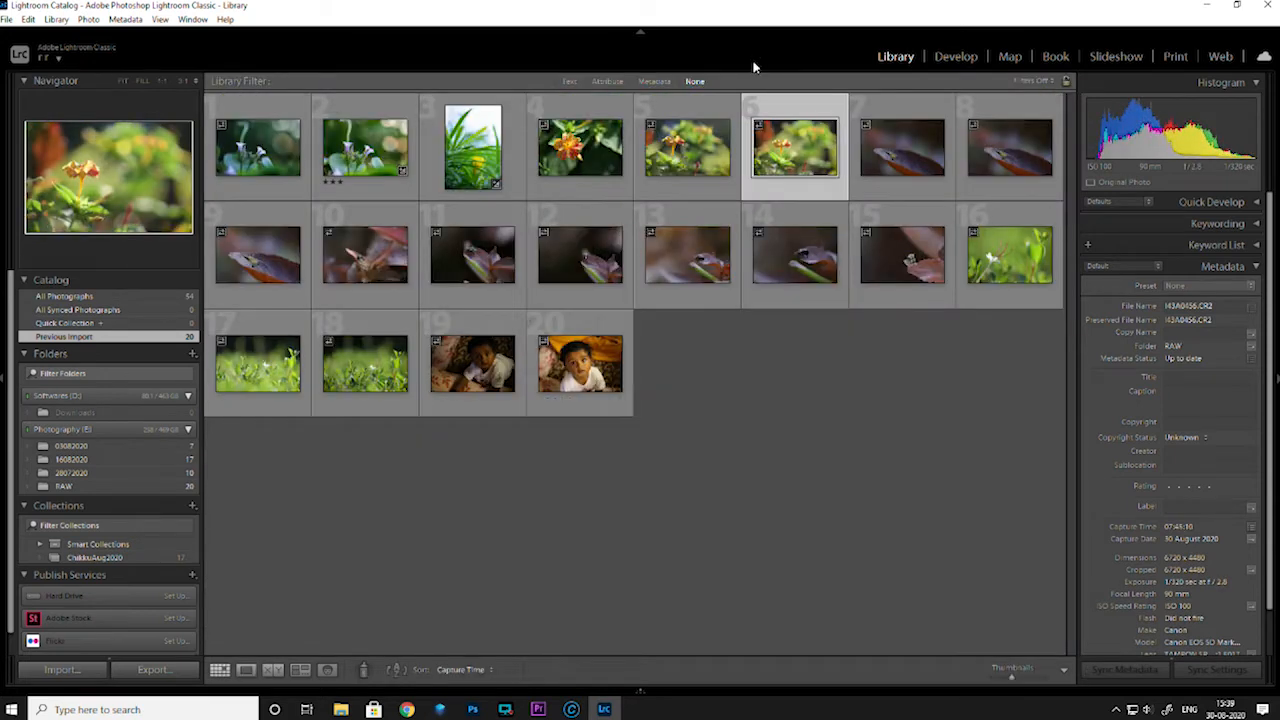
{"action": "double_click", "coordinate": [776, 145]}
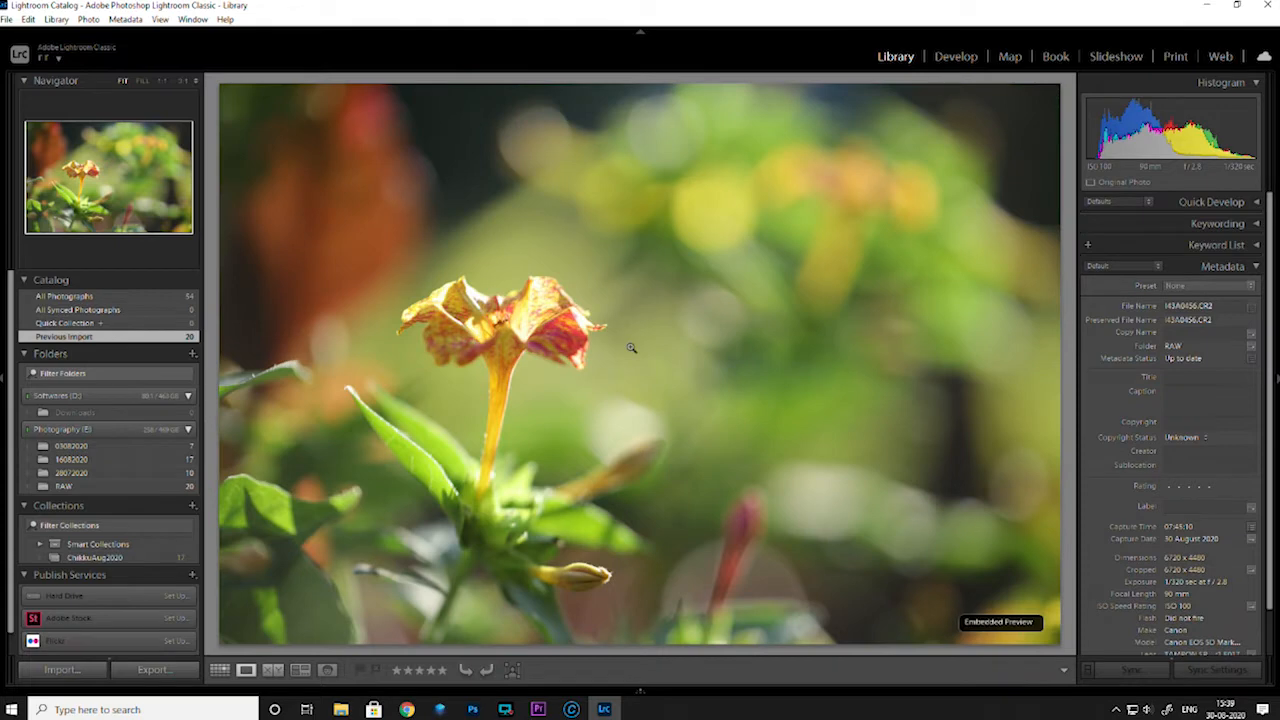
Open the fifth photo, the sharper side view of the orange flower, in Develop and set its Exposure to -0.44
{"action": "key", "text": "Left"}
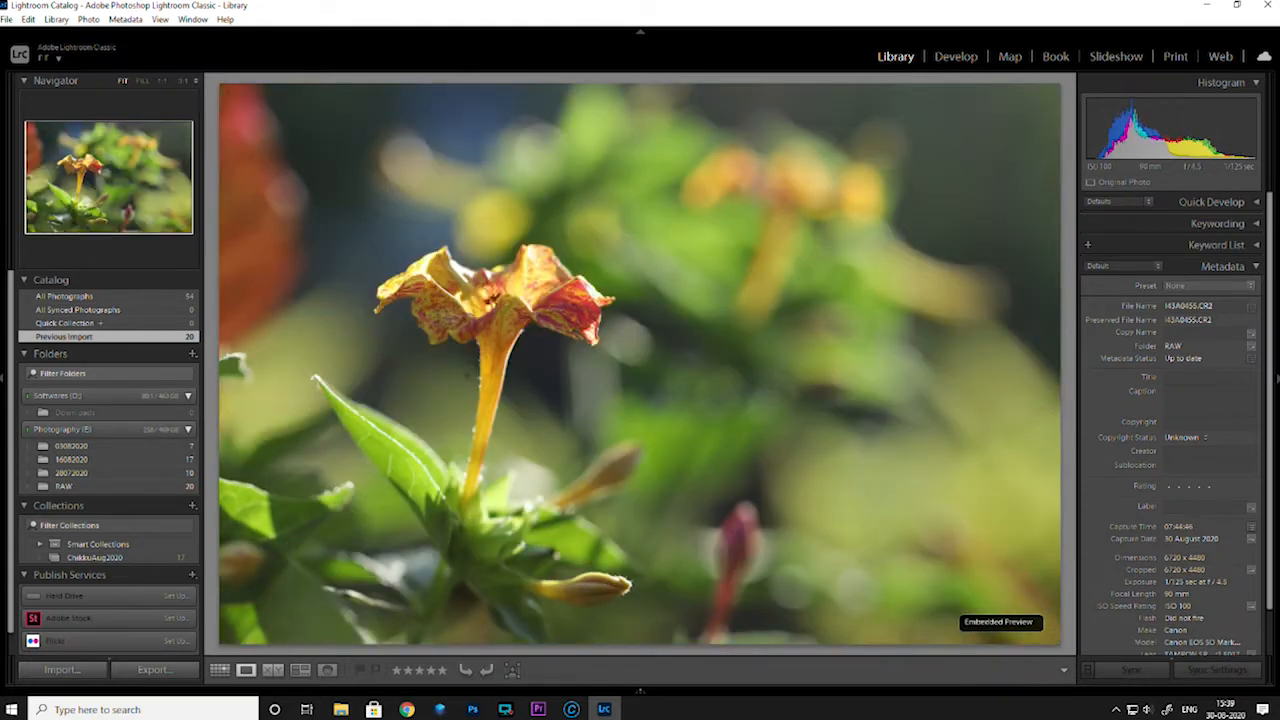
{"action": "left_click", "coordinate": [956, 57]}
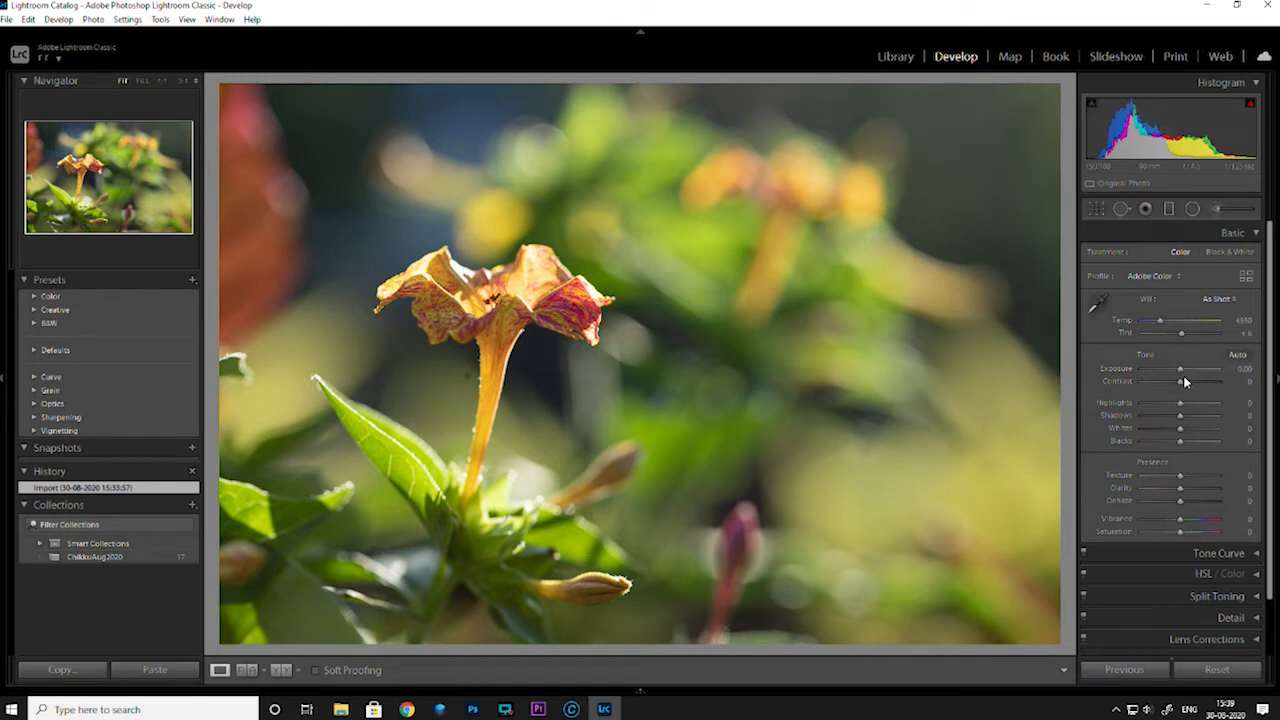
{"action": "left_click_drag", "start_coordinate": [1181, 374], "coordinate": [1178, 373]}
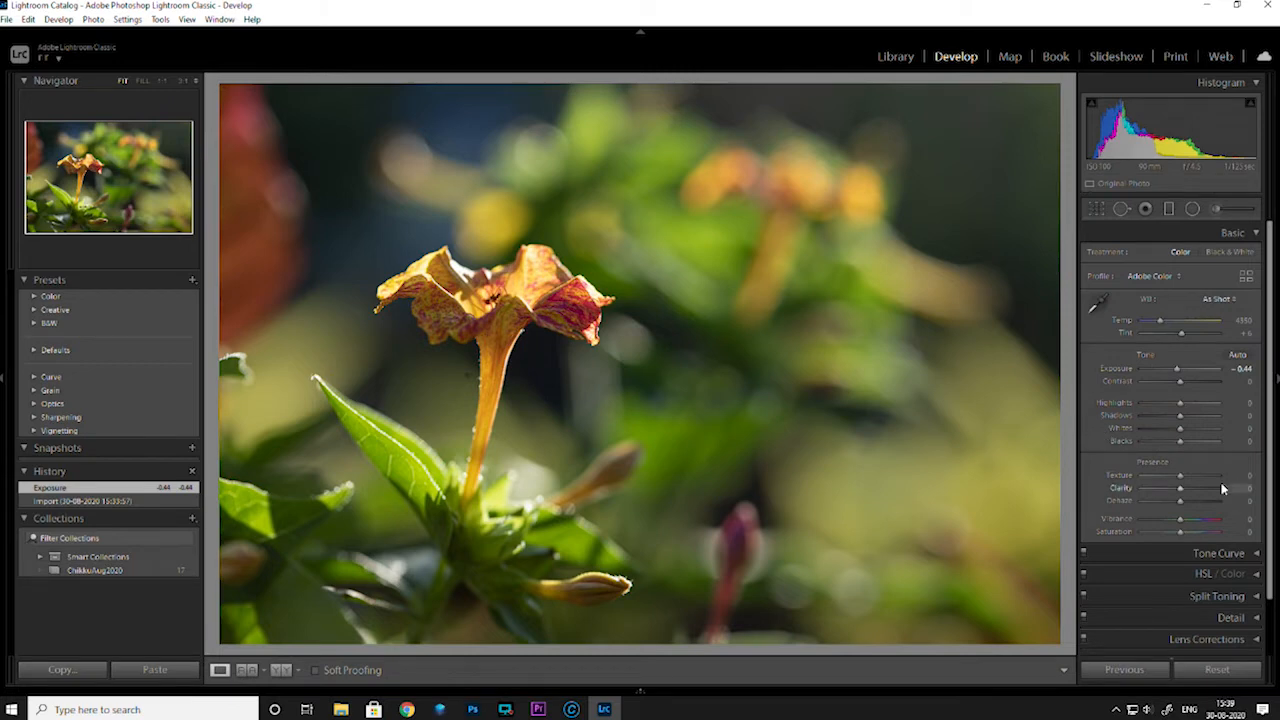
Add a large radial filter centred on the orange flower, check its mask overlay, and reduce its width
{"action": "left_click", "coordinate": [1192, 208]}
{"action": "mouse_move", "coordinate": [514, 180]}
{"action": "left_mouse_down"}
{"action": "mouse_move", "coordinate": [757, 420]}
{"action": "mouse_move", "coordinate": [968, 555]}
{"action": "left_mouse_up"}
{"action": "left_click_drag", "start_coordinate": [512, 180], "coordinate": [519, 309]}
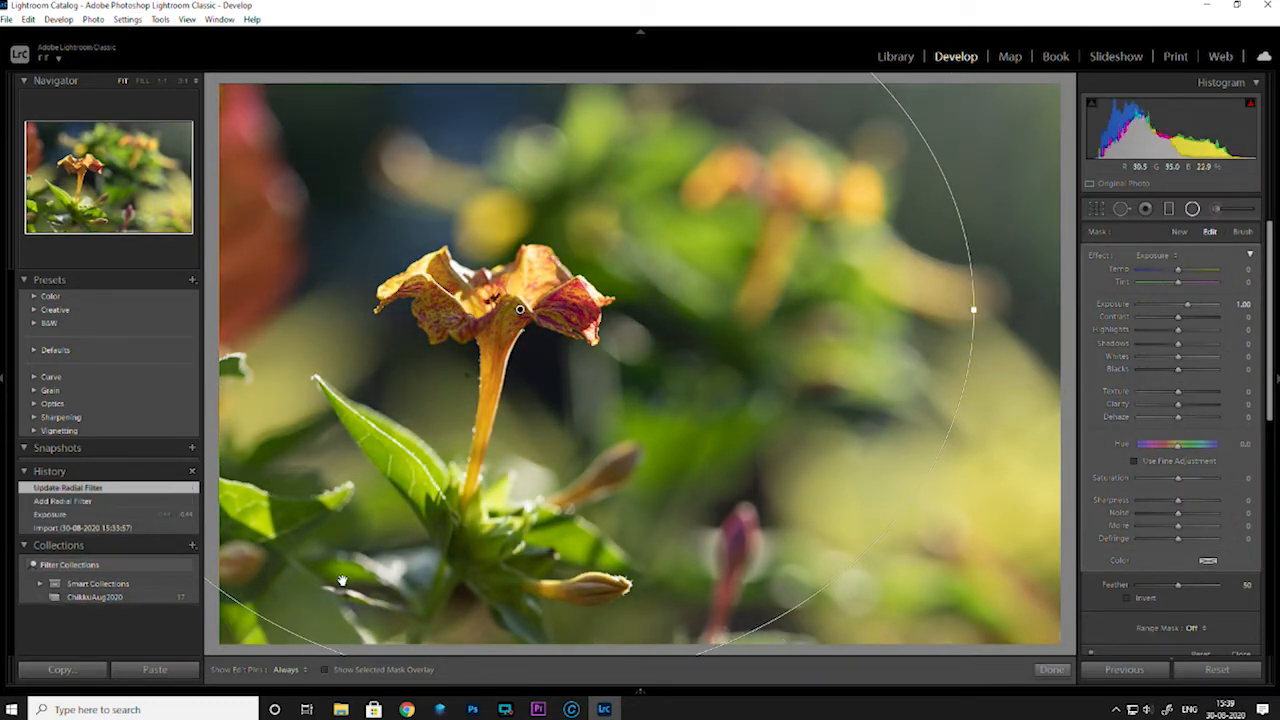
{"action": "left_click", "coordinate": [325, 670]}
{"action": "left_click", "coordinate": [325, 670]}
{"action": "left_click_drag", "start_coordinate": [974, 311], "coordinate": [851, 310]}
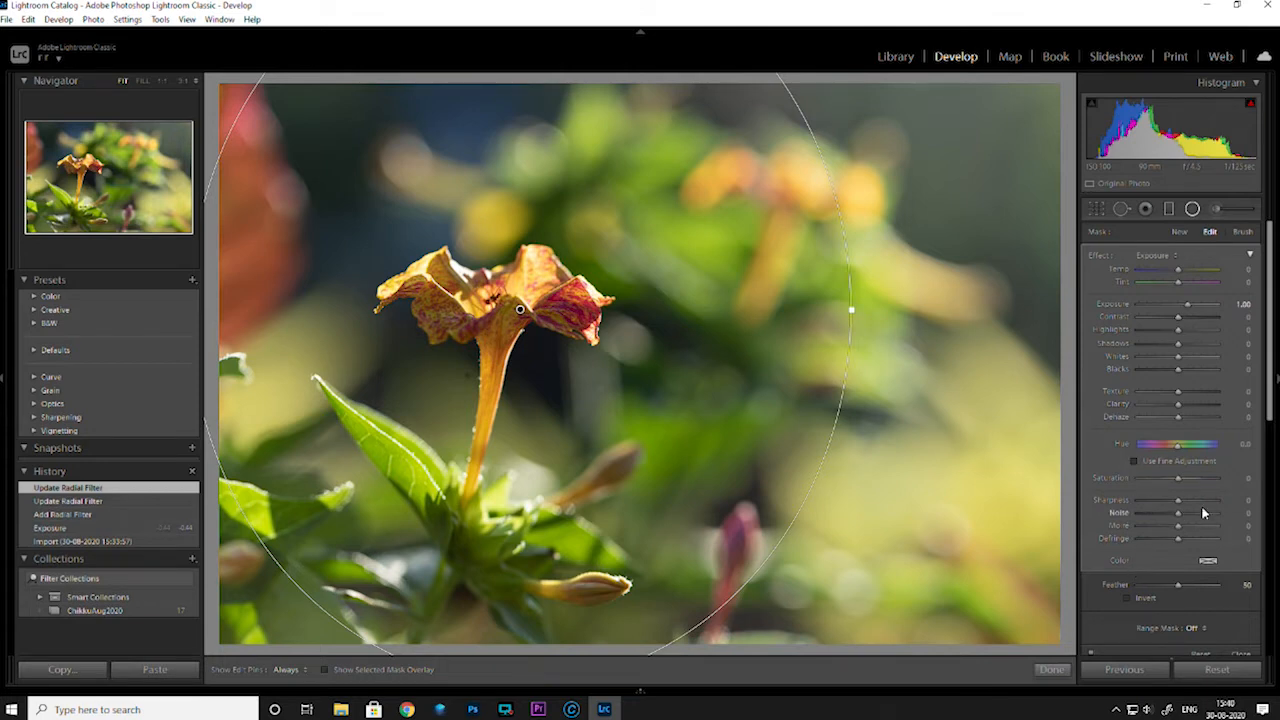
Invert the radial filter and limit it with a Luminance range mask set to 64/100
{"action": "left_click_drag", "start_coordinate": [1270, 412], "coordinate": [1266, 477]}
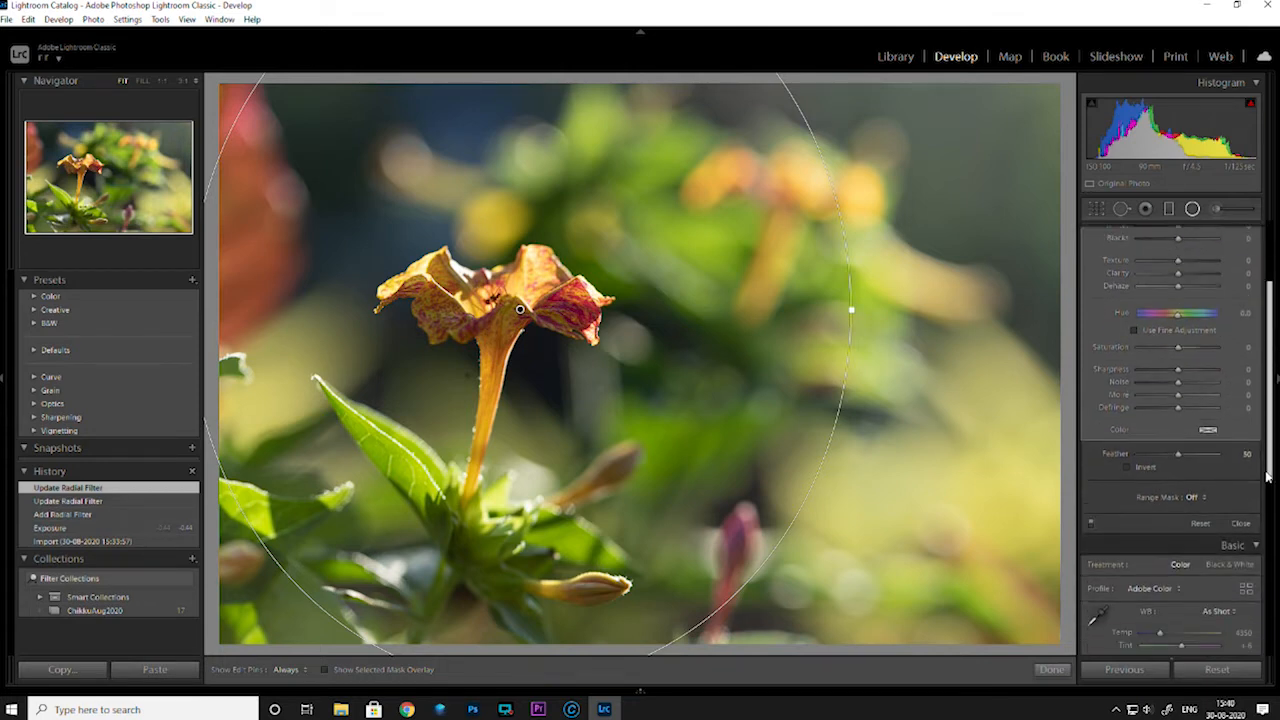
{"action": "left_click", "coordinate": [1127, 467]}
{"action": "left_click", "coordinate": [1196, 498]}
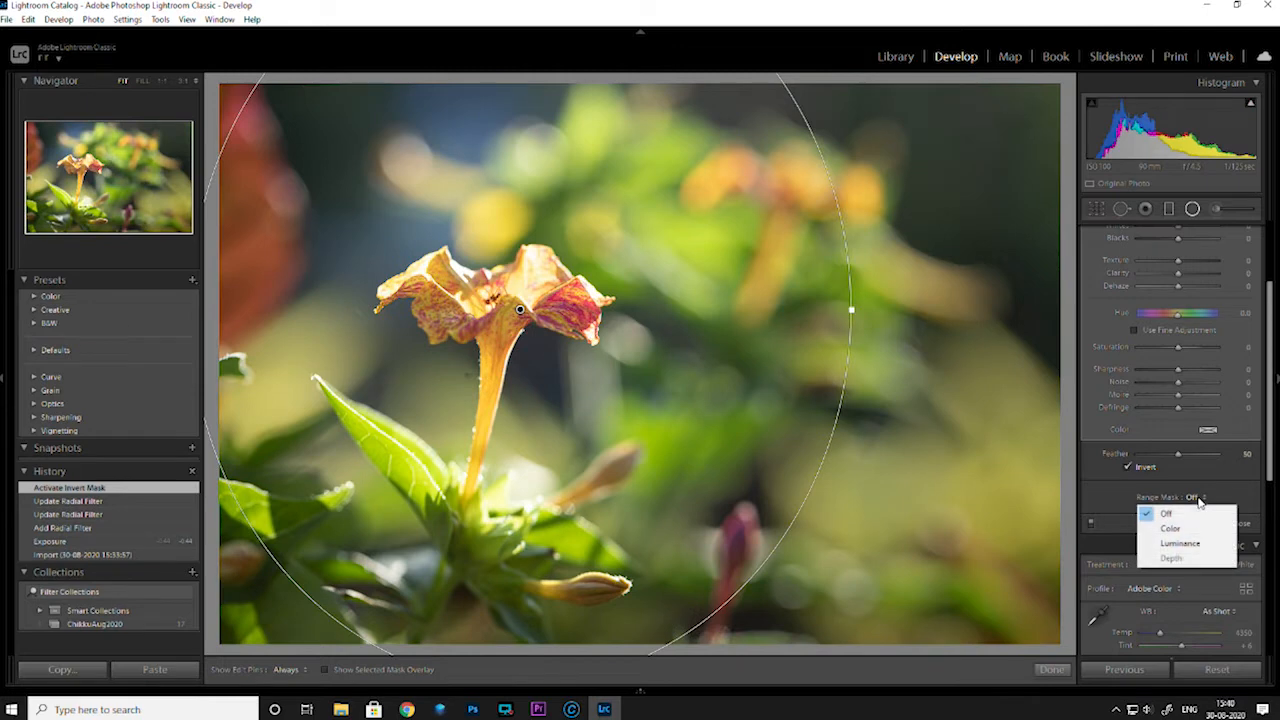
{"action": "left_click", "coordinate": [1180, 543]}
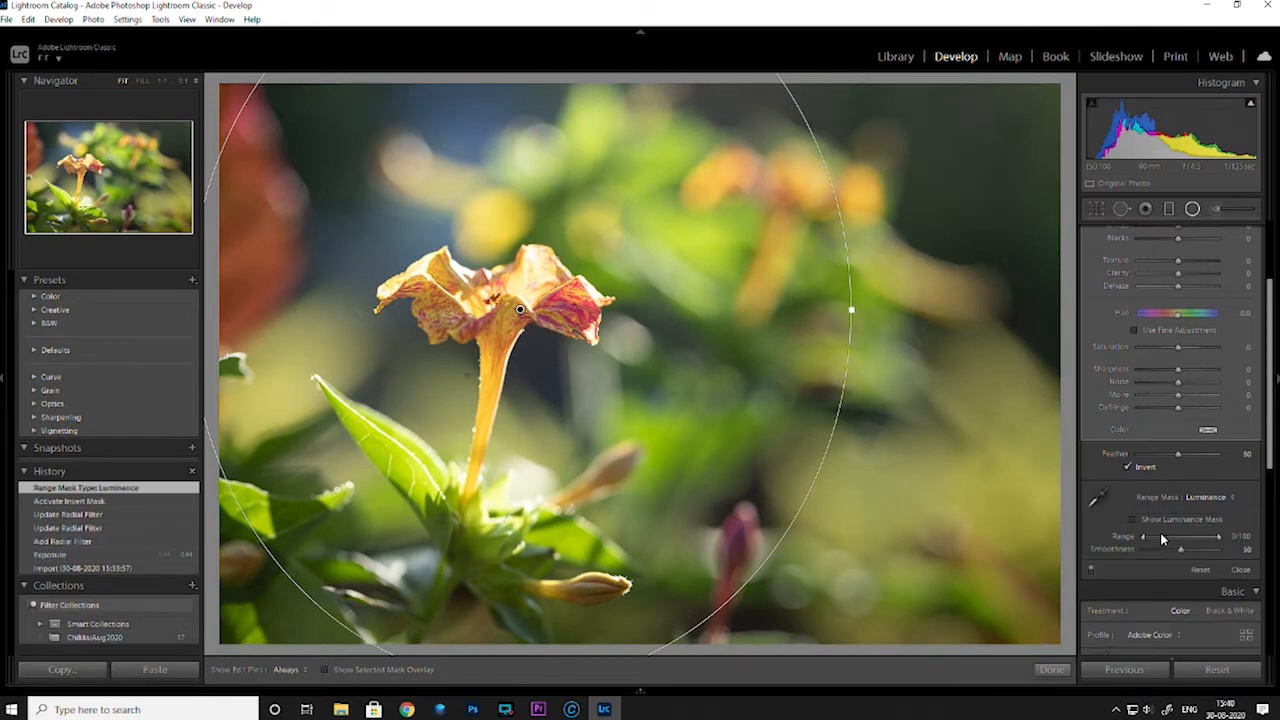
{"action": "left_click_drag", "start_coordinate": [1143, 537], "coordinate": [1190, 541]}
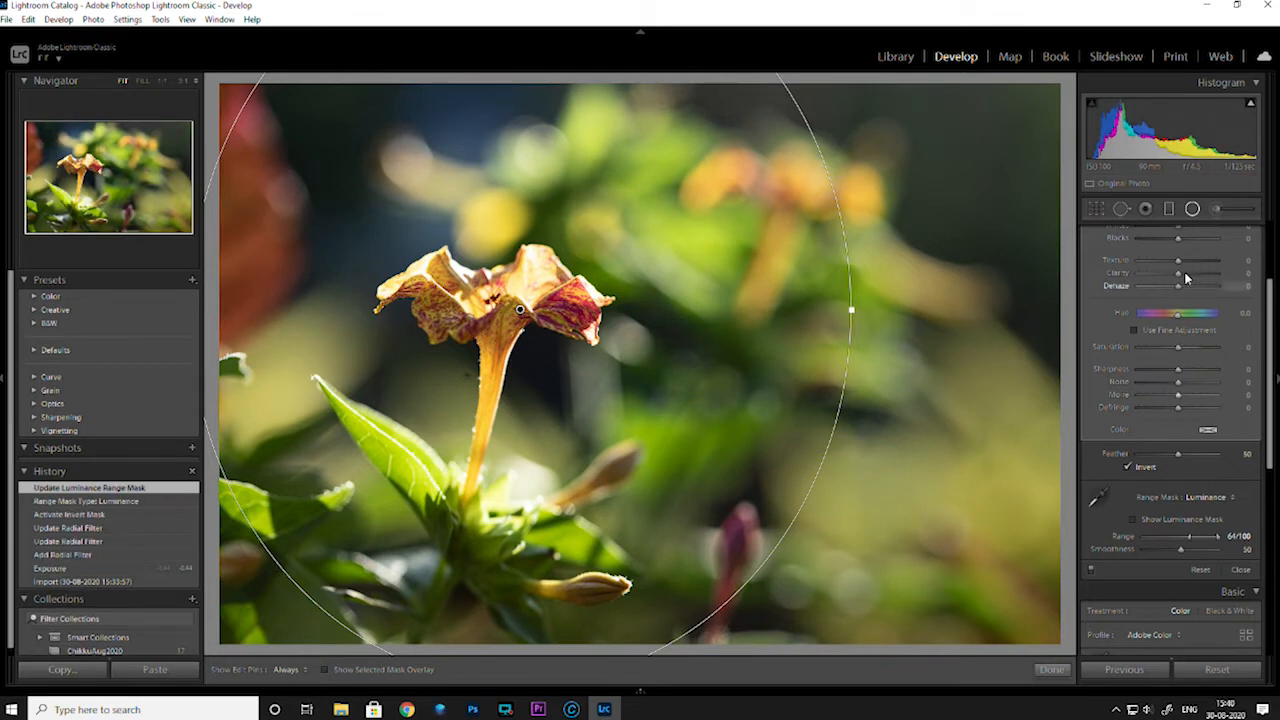
Set the radial filter's Exposure to 0.92, finish editing it, and return to the library grid
{"action": "scroll", "coordinate": [1273, 418], "scroll_direction": "up", "scroll_amount": 3}
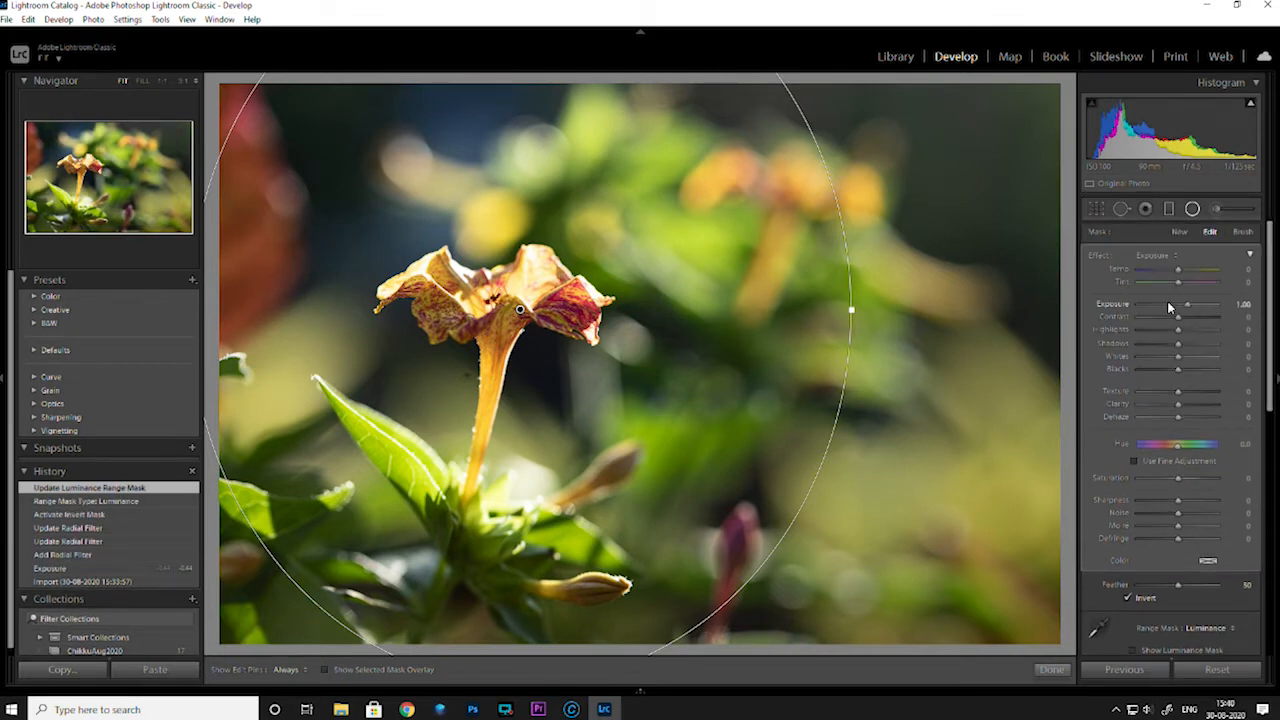
{"action": "left_click_drag", "start_coordinate": [1188, 310], "coordinate": [1186, 309]}
{"action": "double_click", "coordinate": [1122, 308]}
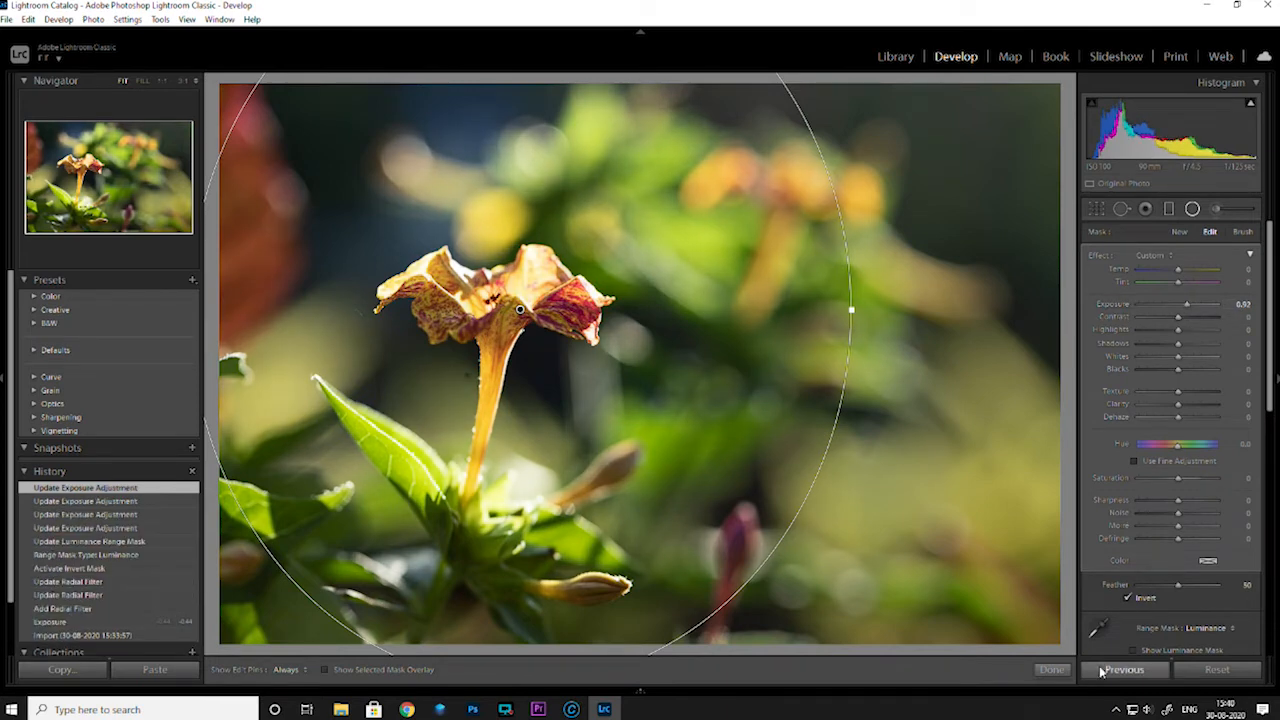
{"action": "left_click", "coordinate": [1052, 669]}
{"action": "key", "text": "g"}
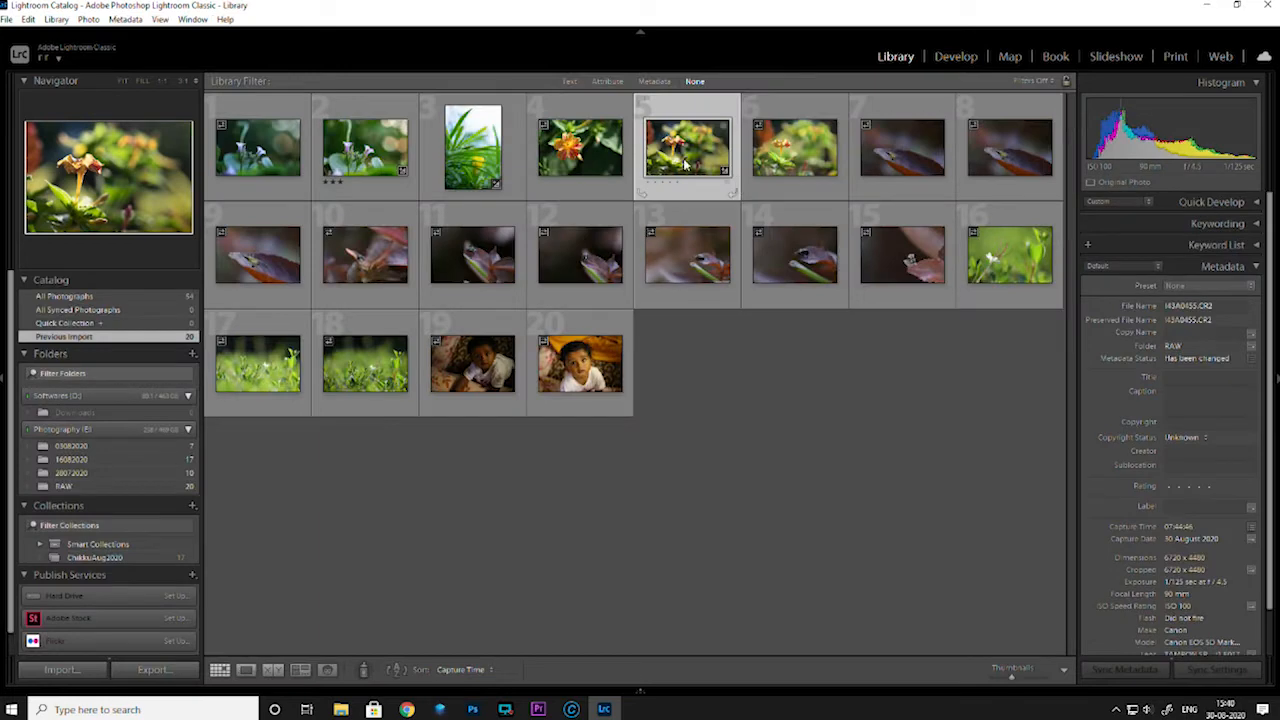
Rate the third and fifth photos three stars each
{"action": "left_click", "coordinate": [475, 162]}
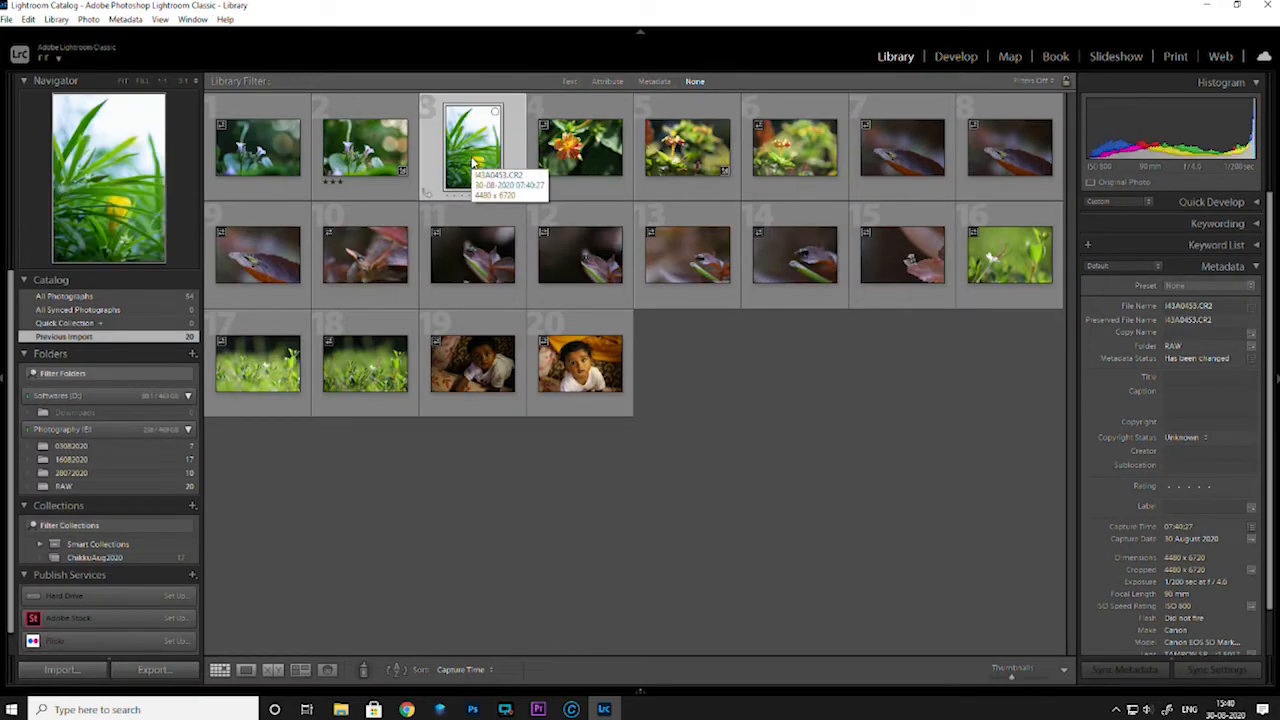
{"action": "key", "text": "3"}
{"action": "left_click", "coordinate": [690, 160]}
{"action": "key", "text": "3"}
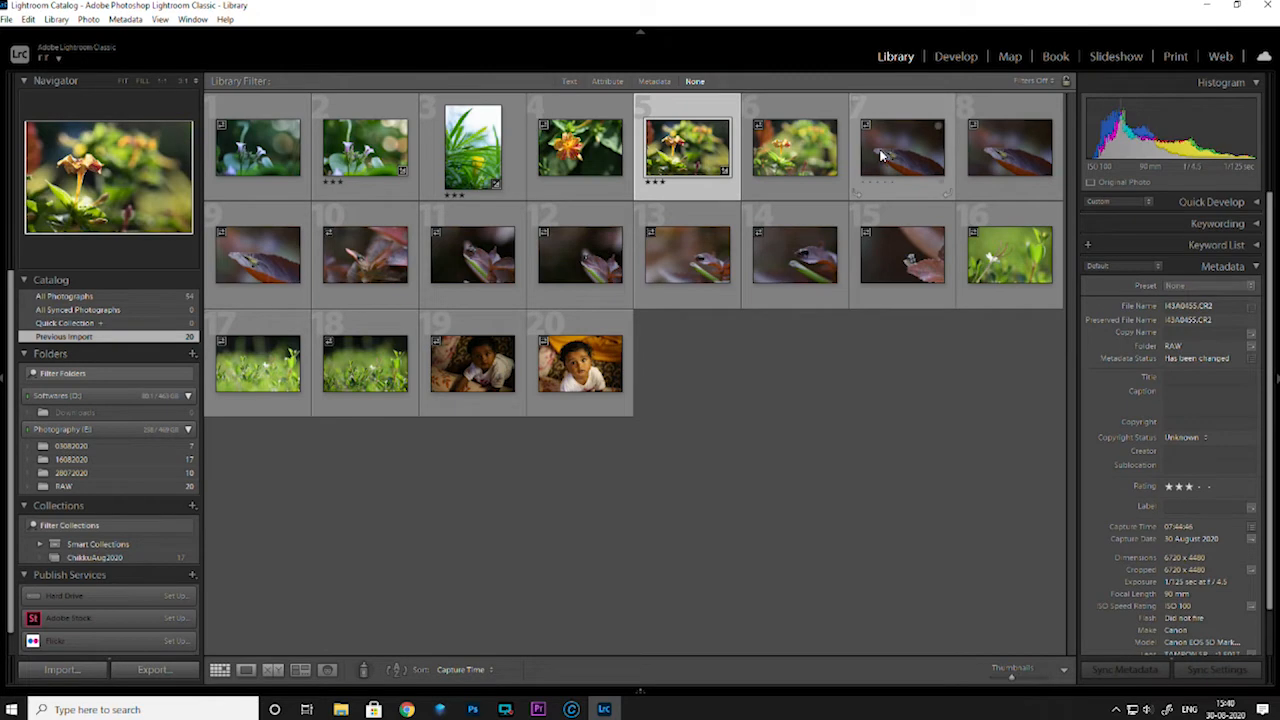
Compare the similar photos of the yellow spider on the leaf at enlarged size, starting from the seventh photo
{"action": "double_click", "coordinate": [883, 157]}
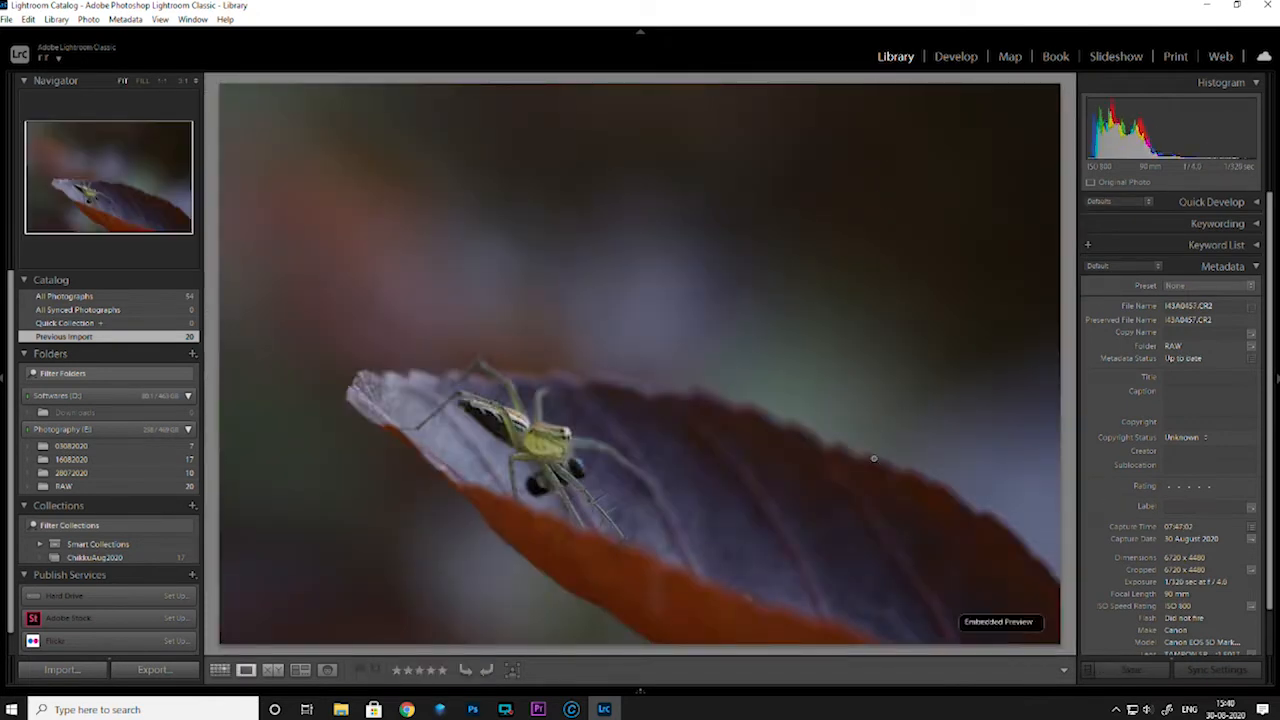
{"action": "key", "text": "Right"}
{"action": "key", "text": "Right"}
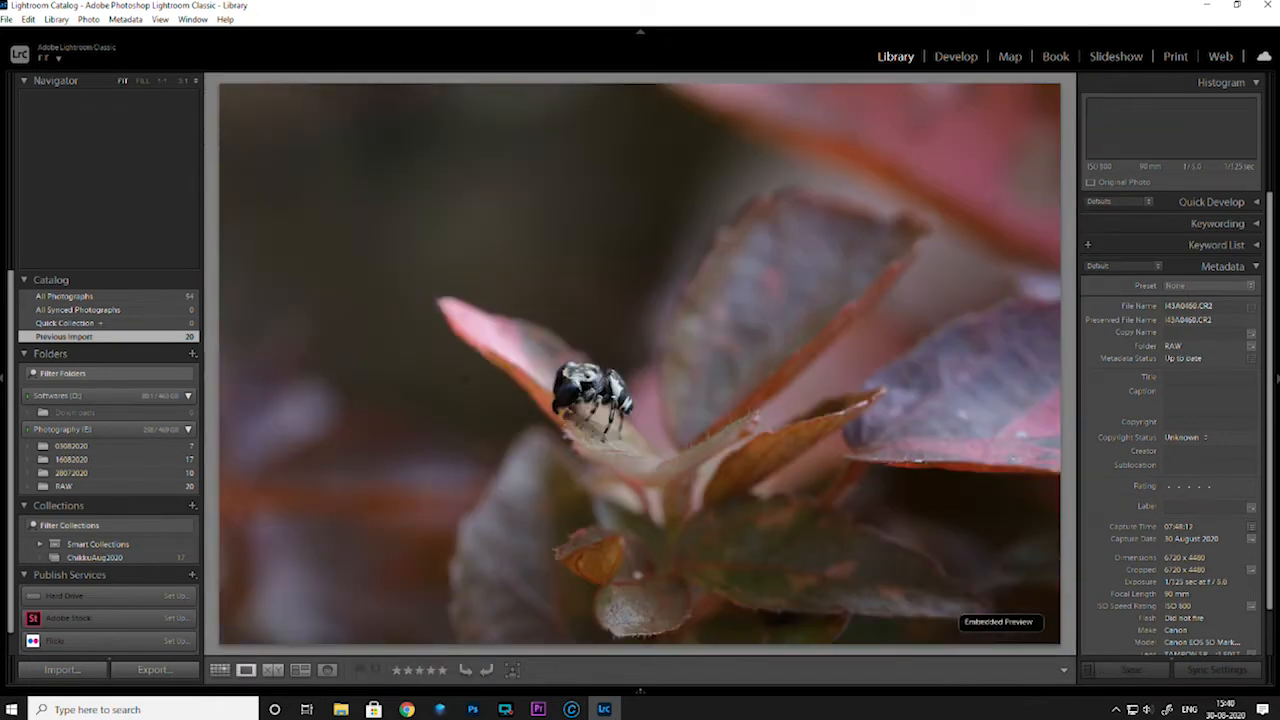
{"action": "key", "text": "Left"}
{"action": "key", "text": "Left"}
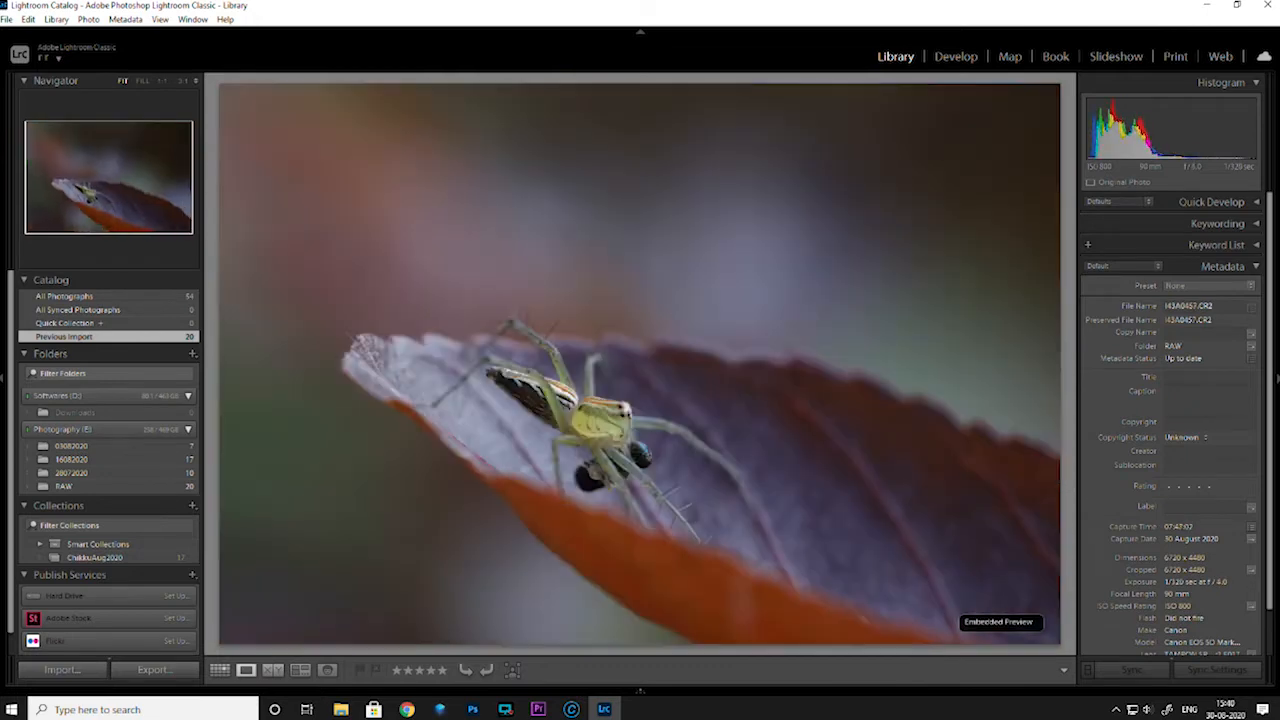
{"action": "key", "text": "Right"}
{"action": "key", "text": "Left"}
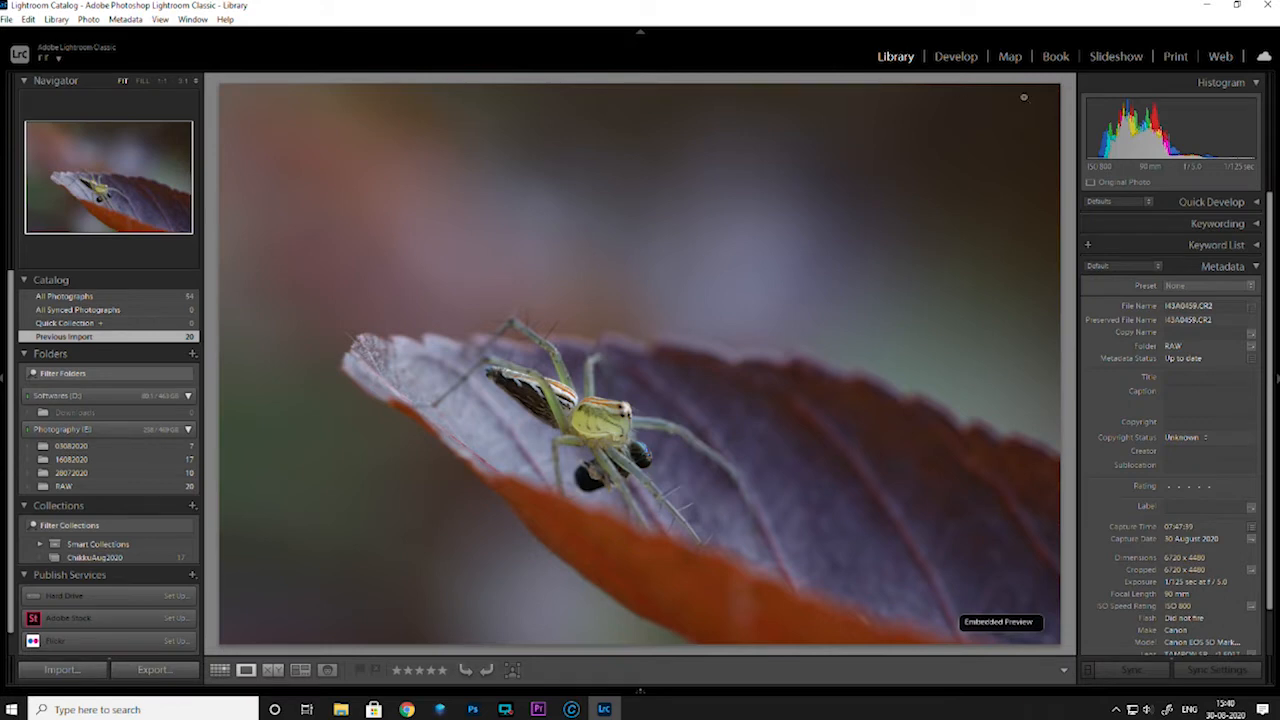
Open the ninth photo, with the spider, in Develop and inspect the spider's head and legs at 1:1 for sharpness
{"action": "left_click", "coordinate": [955, 57]}
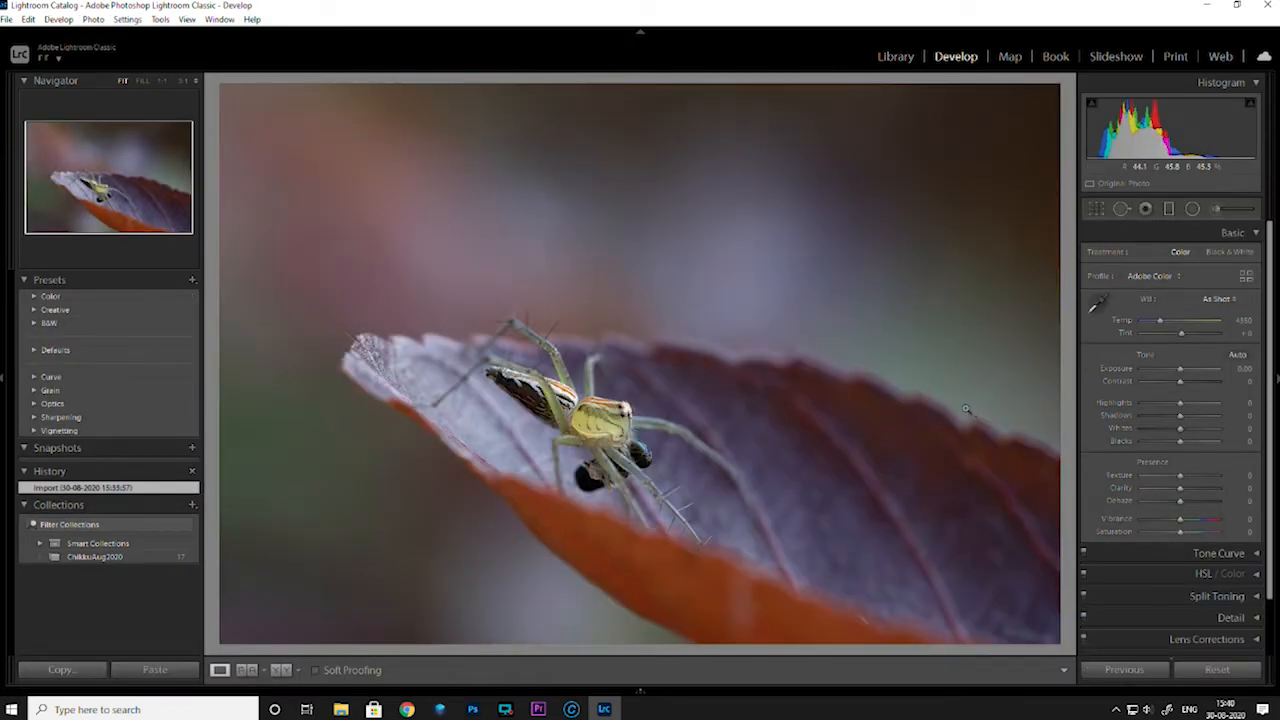
{"action": "left_click", "coordinate": [617, 424]}
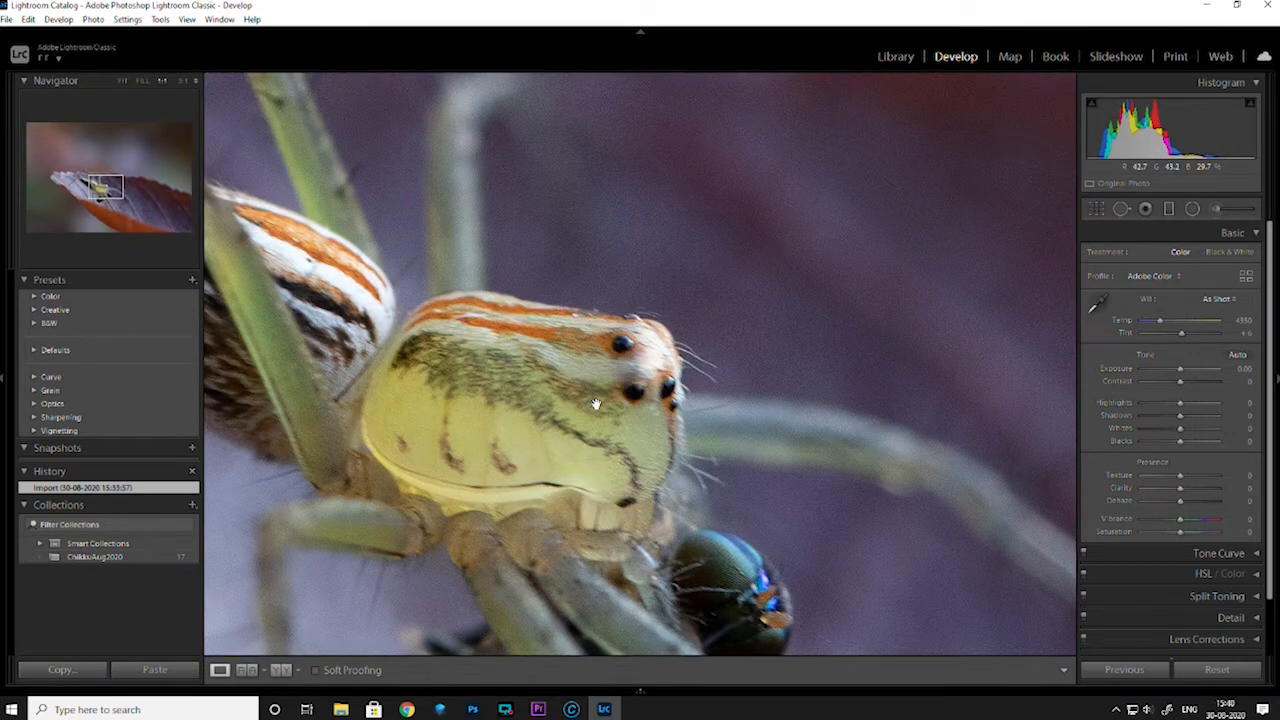
{"action": "left_click_drag", "start_coordinate": [580, 449], "coordinate": [592, 326]}
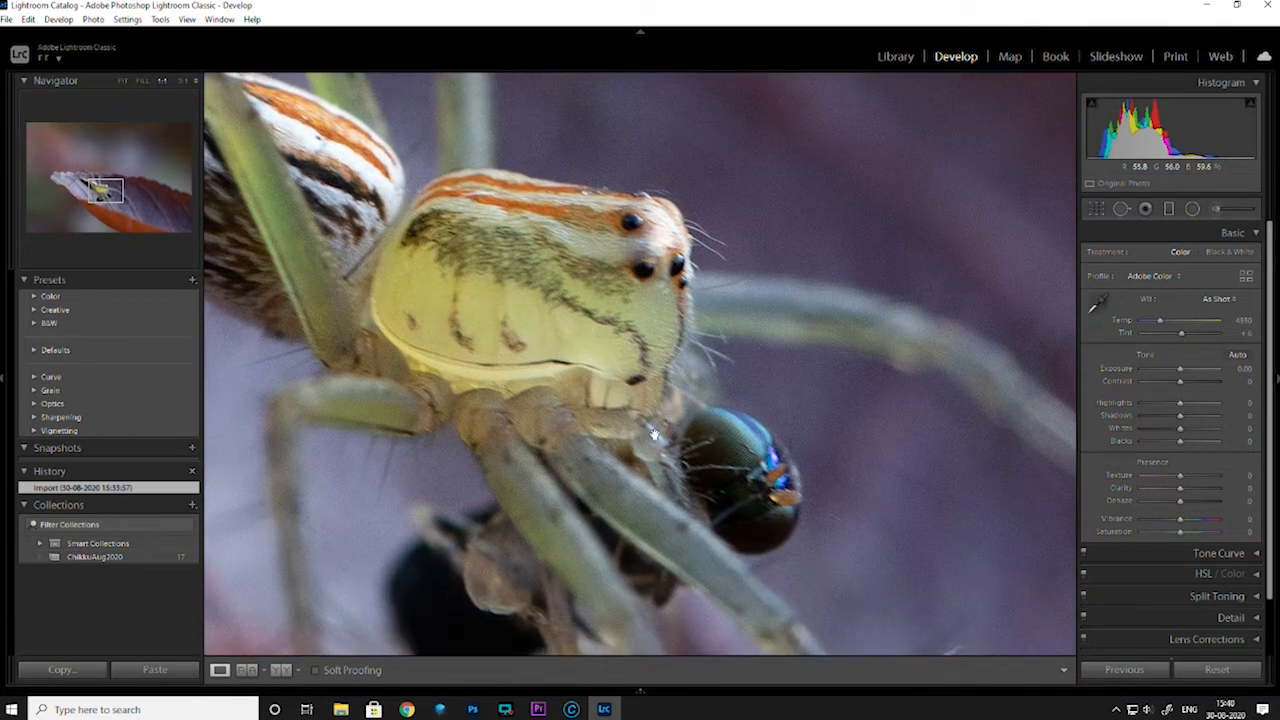
{"action": "left_click", "coordinate": [623, 343]}
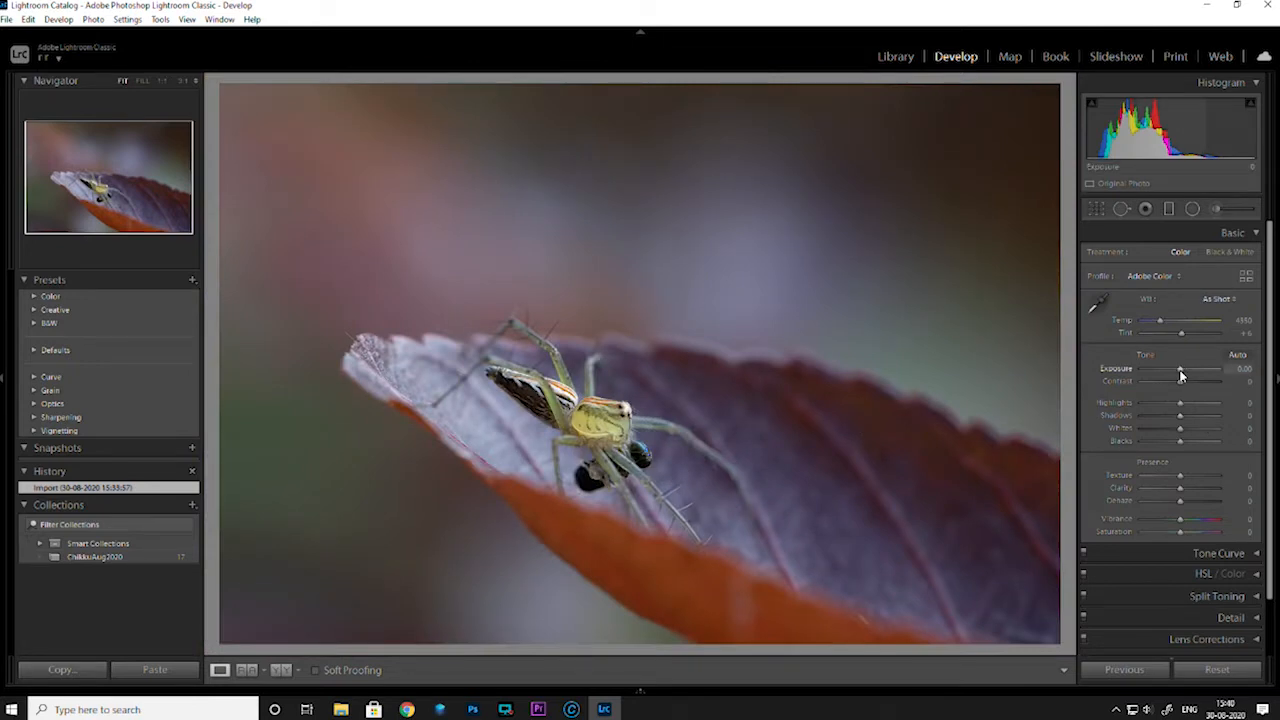
Set the spider photo's Exposure to +0.26, Highlights to -84, Contrast to +32 and Clarity to +14
{"action": "left_click_drag", "start_coordinate": [1181, 375], "coordinate": [1183, 375]}
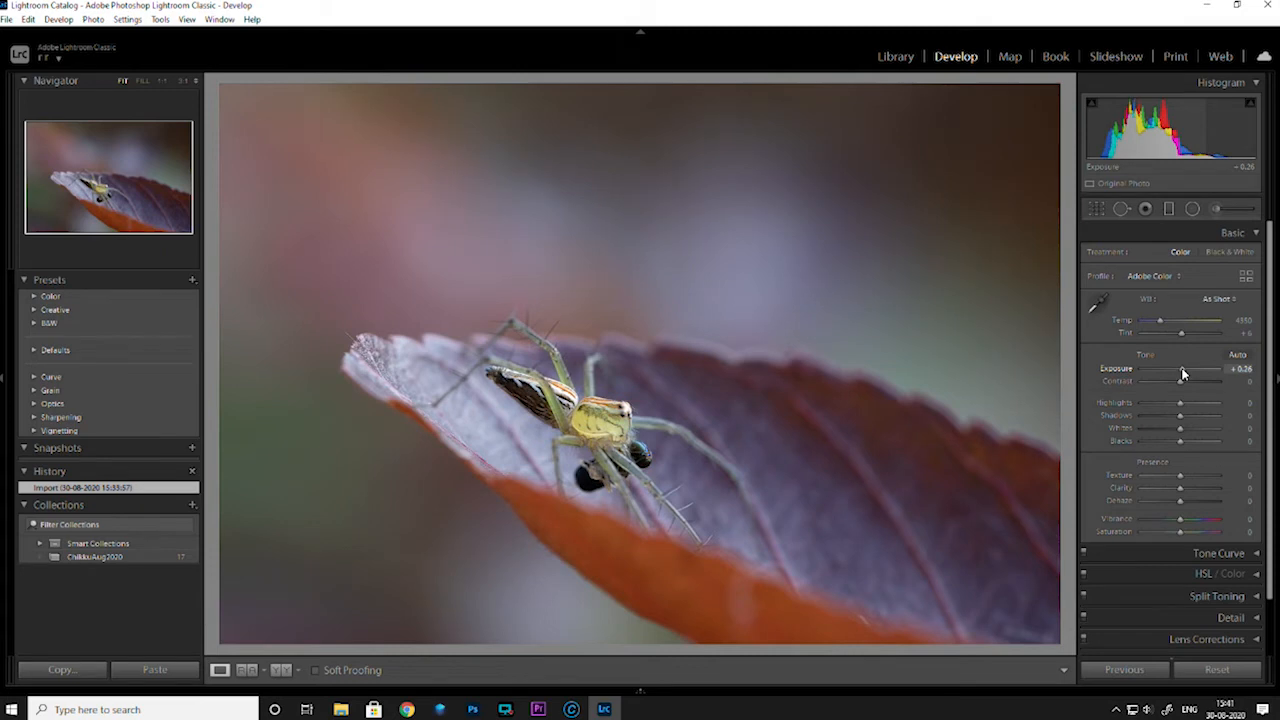
{"action": "left_click_drag", "start_coordinate": [1183, 374], "coordinate": [1183, 374]}
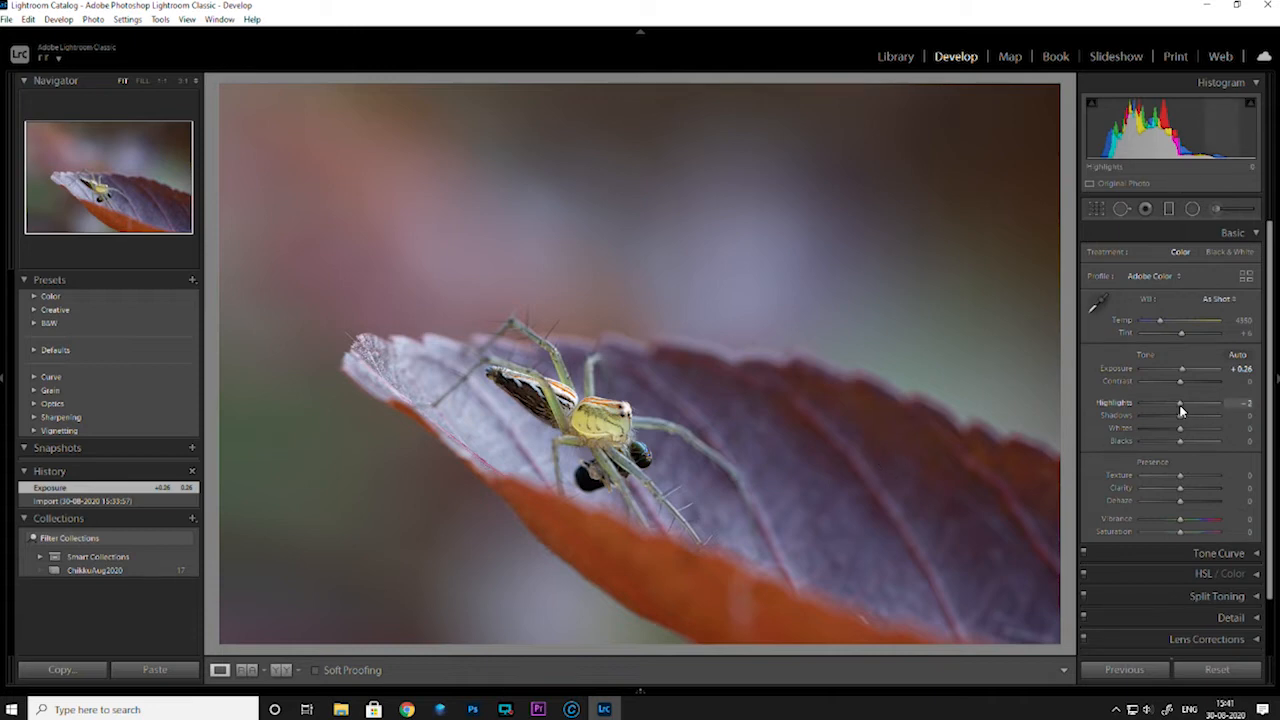
{"action": "left_click_drag", "start_coordinate": [1173, 409], "coordinate": [1191, 385]}
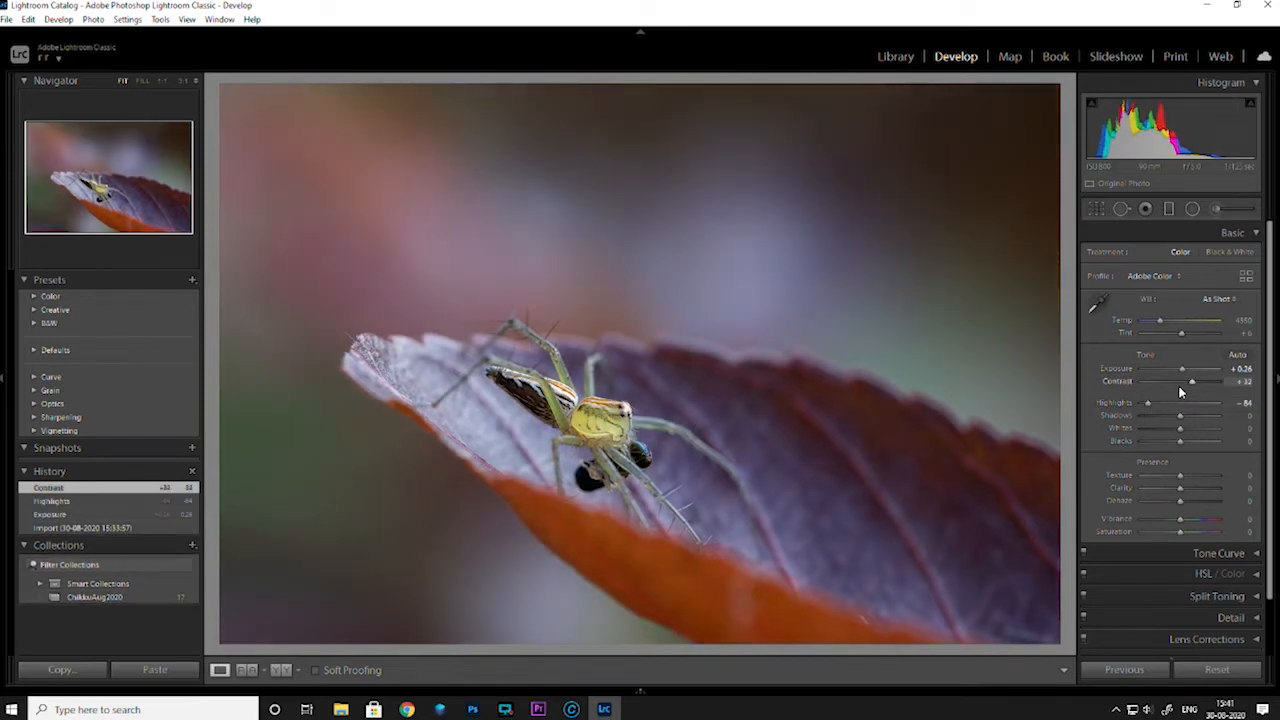
{"action": "left_click_drag", "start_coordinate": [1180, 488], "coordinate": [1188, 490]}
{"action": "left_click", "coordinate": [608, 420]}
{"action": "left_click", "coordinate": [608, 420]}
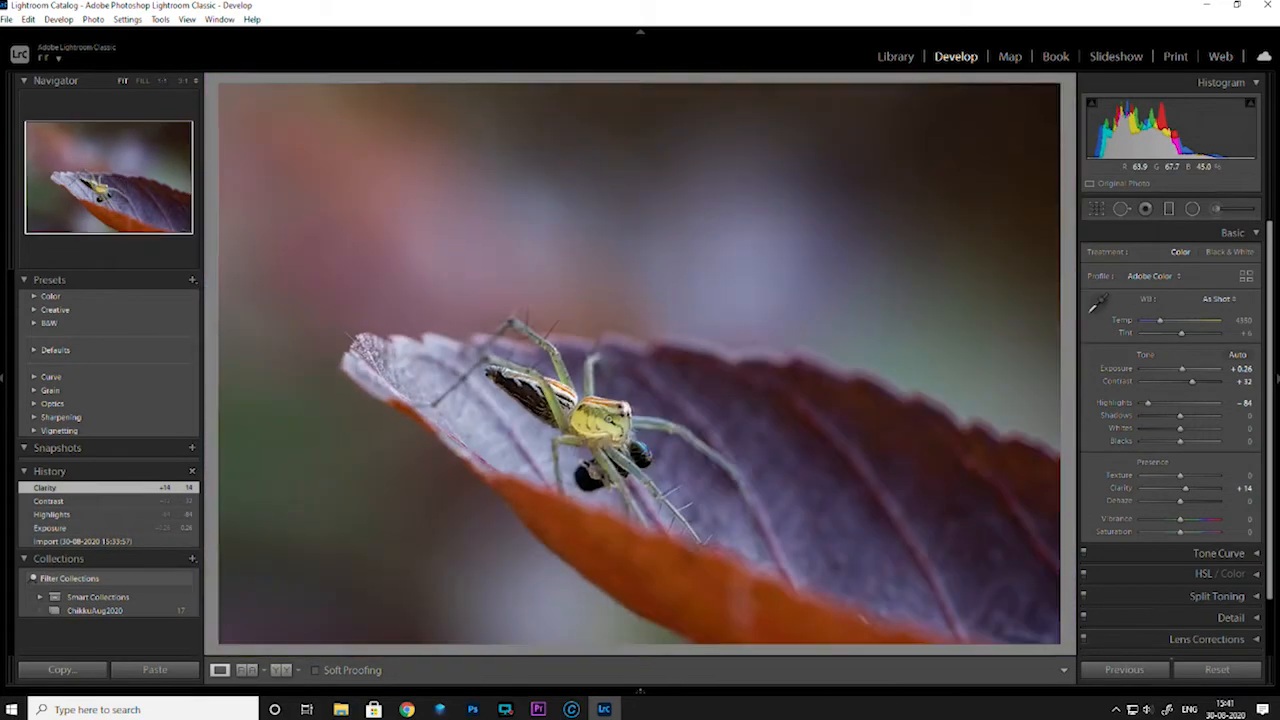
Add a radial filter centred on the spider and widen it into an ellipse
{"action": "left_click", "coordinate": [1192, 208]}
{"action": "left_click_drag", "start_coordinate": [594, 382], "coordinate": [793, 569]}
{"action": "left_click_drag", "start_coordinate": [591, 423], "coordinate": [592, 428]}
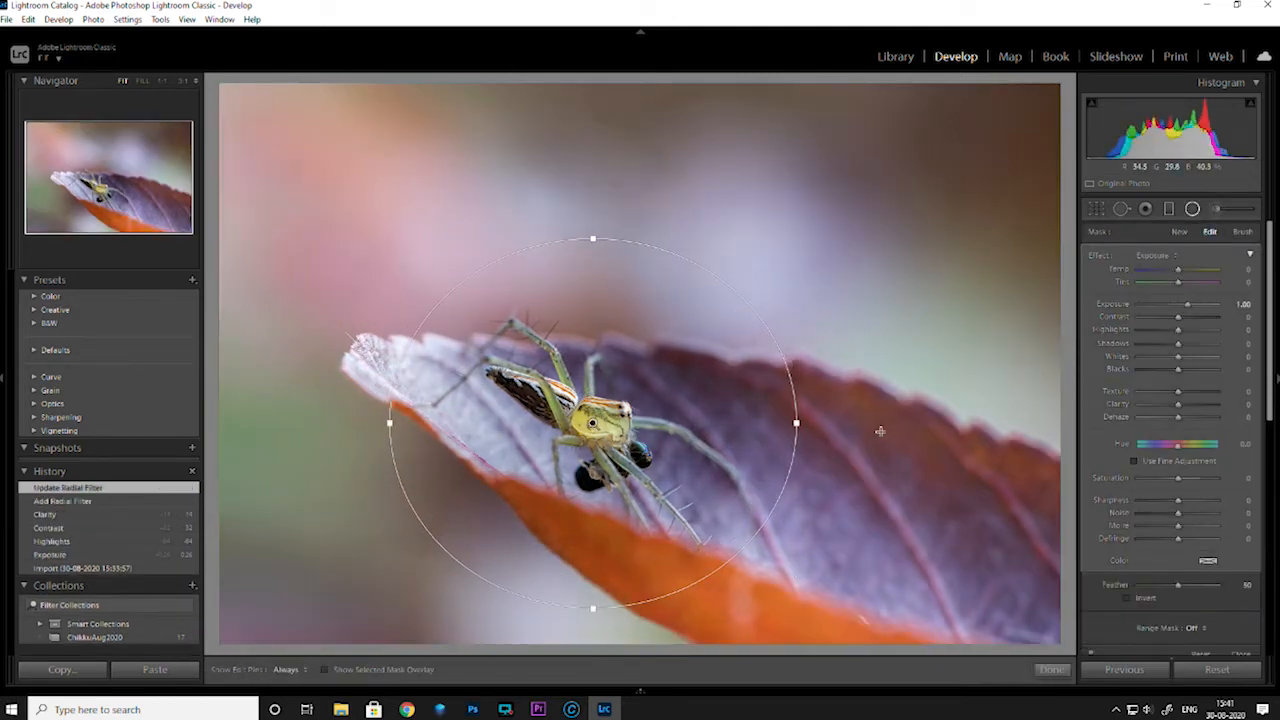
{"action": "left_click_drag", "start_coordinate": [796, 423], "coordinate": [842, 437]}
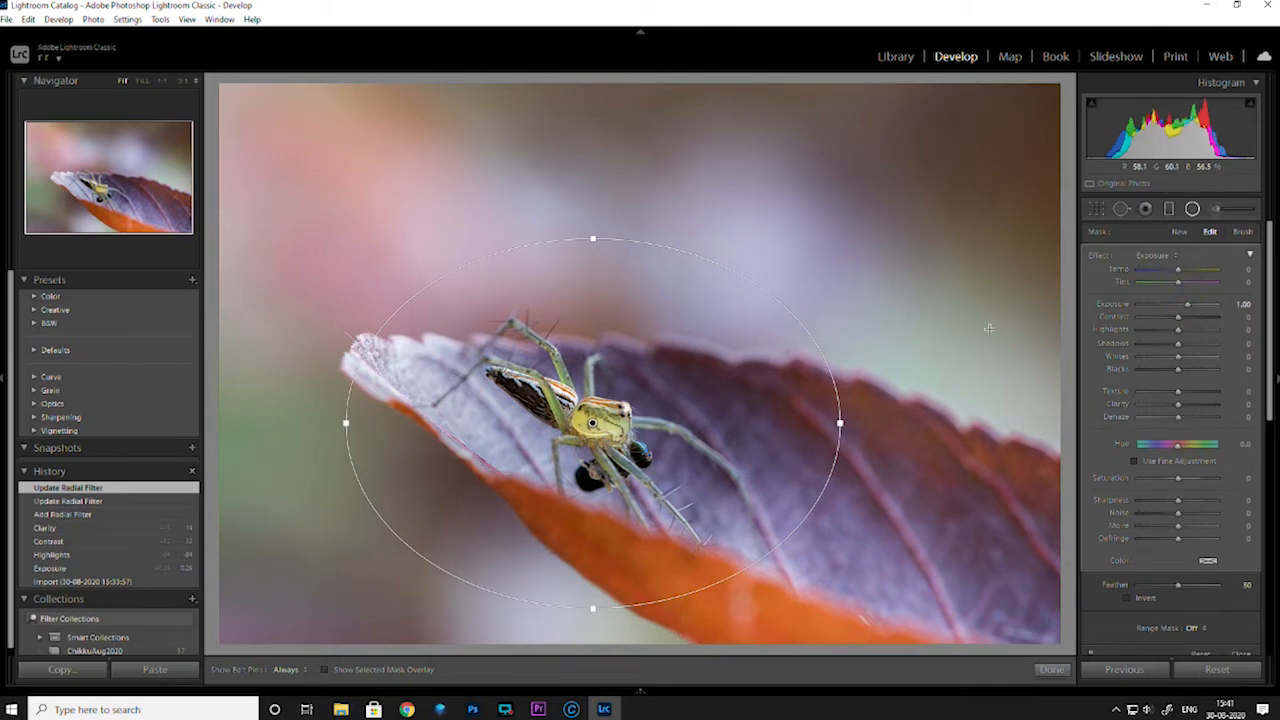
Reset the spider radial filter's effect values, set its Exposure to -1.06, and enlarge the ellipse in width and height
{"action": "double_click", "coordinate": [1102, 256]}
{"action": "left_click_drag", "start_coordinate": [1177, 304], "coordinate": [1168, 306]}
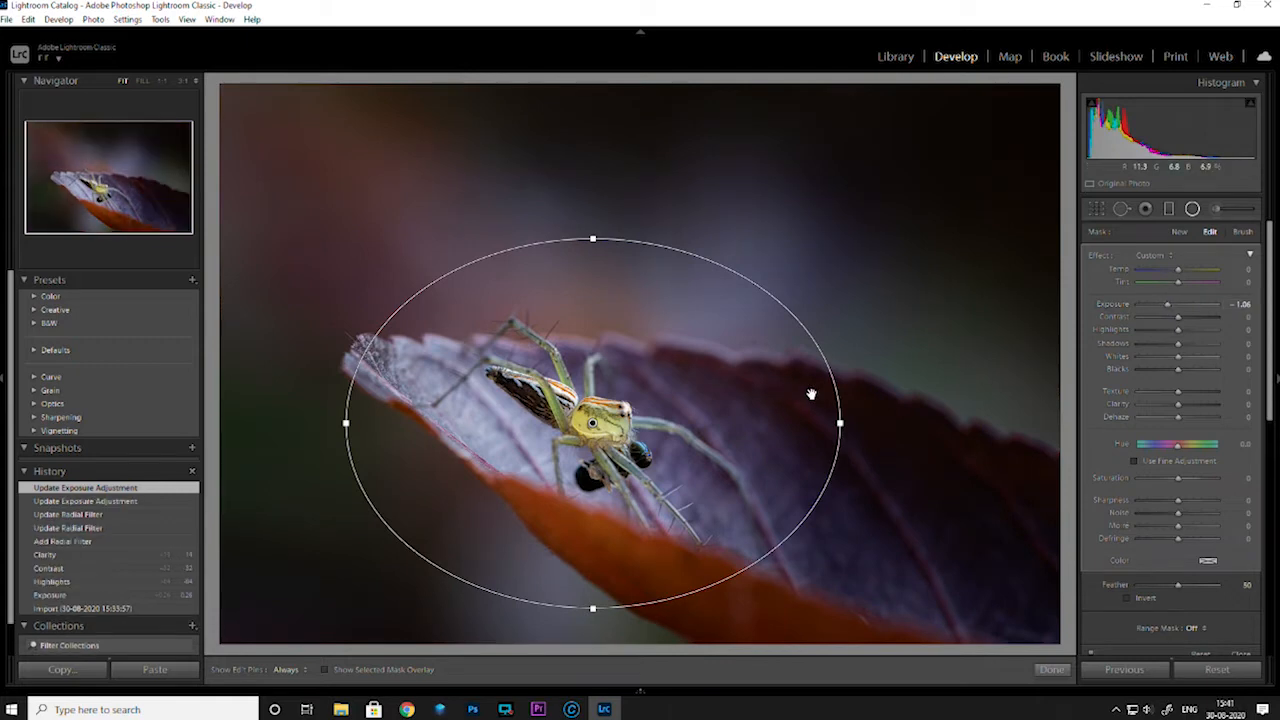
{"action": "left_click_drag", "start_coordinate": [838, 424], "coordinate": [892, 428]}
{"action": "left_click_drag", "start_coordinate": [594, 240], "coordinate": [593, 186]}
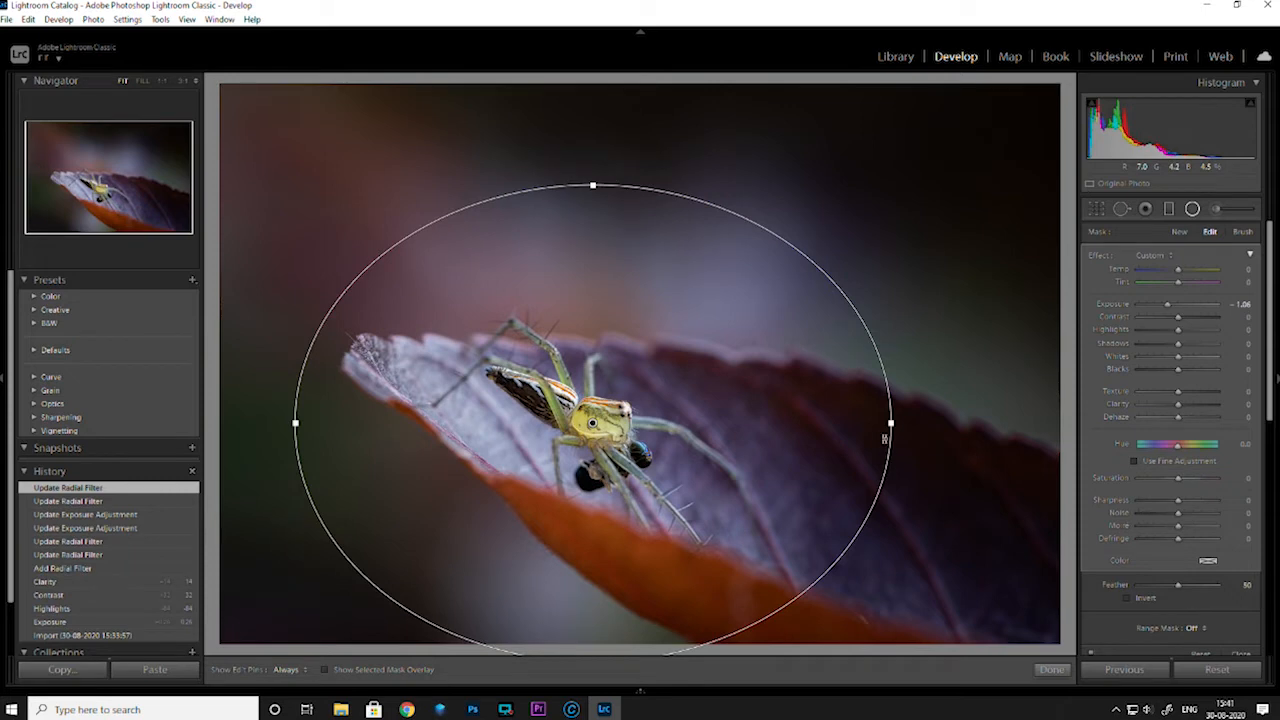
Move the spider's radial filter slightly lower, widen the ellipse a little and finish the filter
{"action": "left_click_drag", "start_coordinate": [594, 266], "coordinate": [594, 346]}
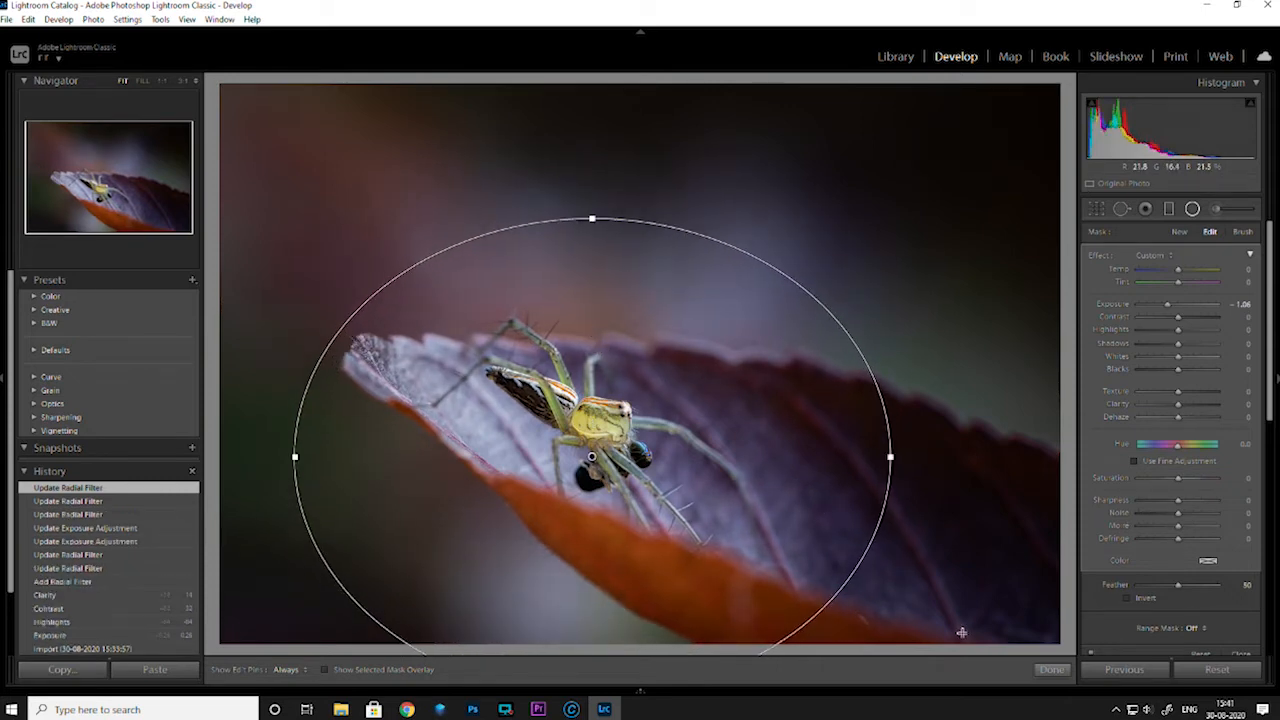
{"action": "left_click_drag", "start_coordinate": [890, 457], "coordinate": [900, 457]}
{"action": "left_click", "coordinate": [1051, 669]}
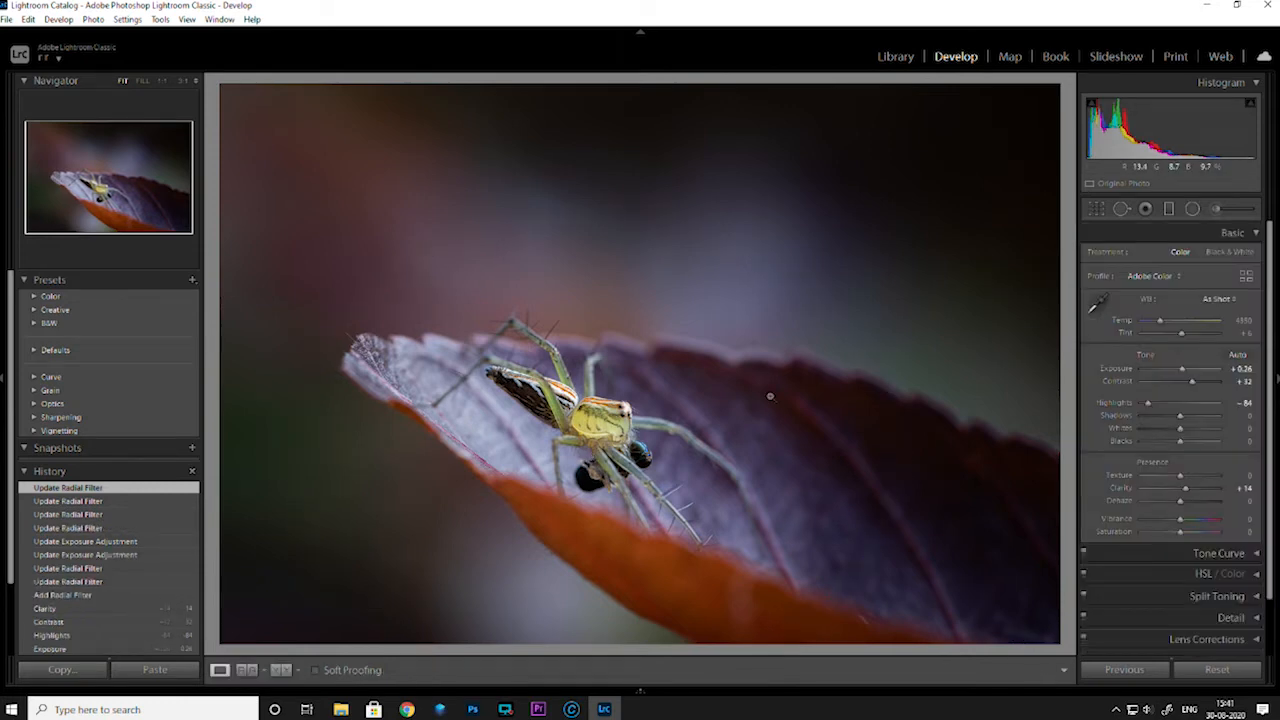
Check the edited spider photo at 3:1, 1:1 and 1:8, fit it to the window again and rate it 3 stars
{"action": "left_click", "coordinate": [186, 86]}
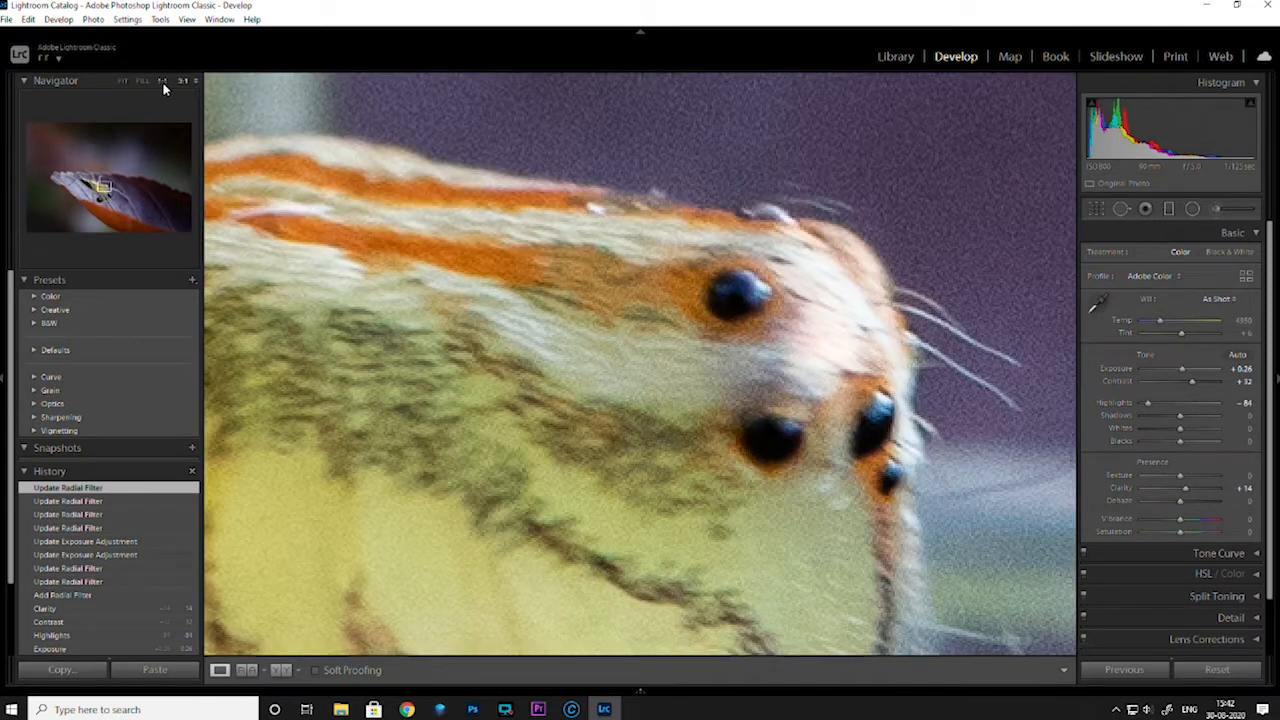
{"action": "left_click", "coordinate": [164, 84]}
{"action": "left_click", "coordinate": [195, 82]}
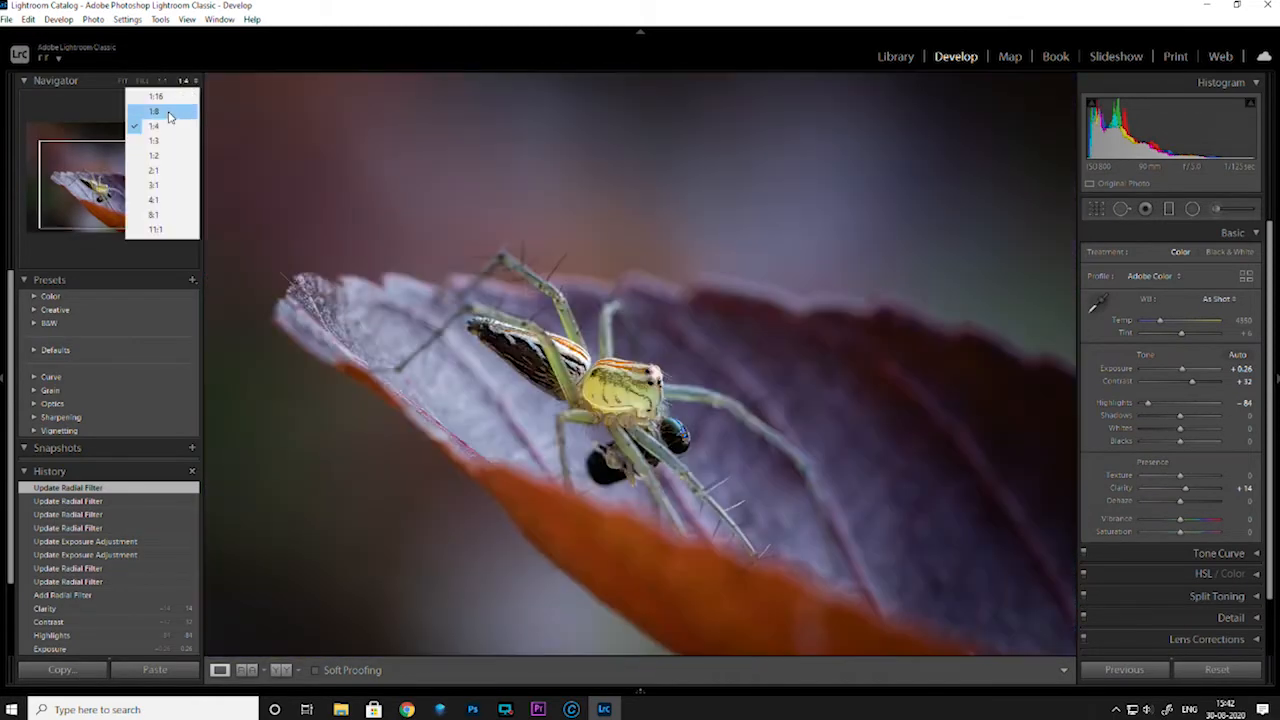
{"action": "left_click", "coordinate": [168, 113]}
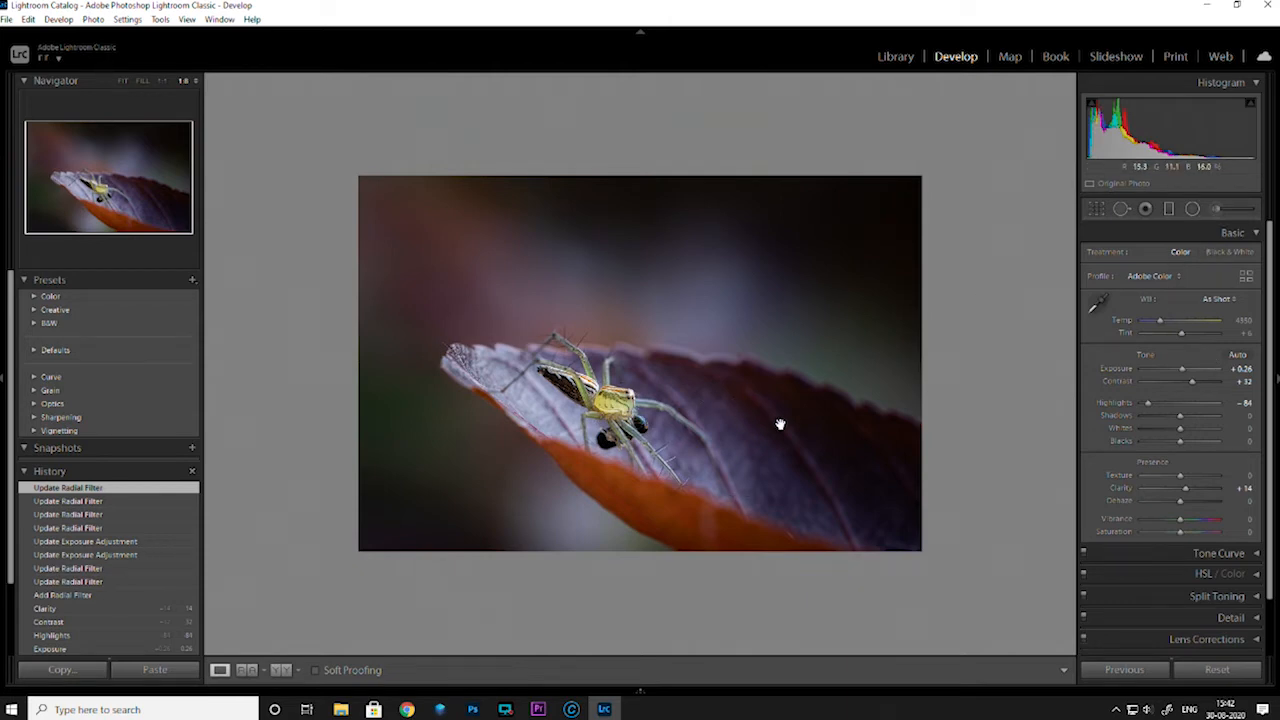
{"action": "left_click", "coordinate": [122, 80]}
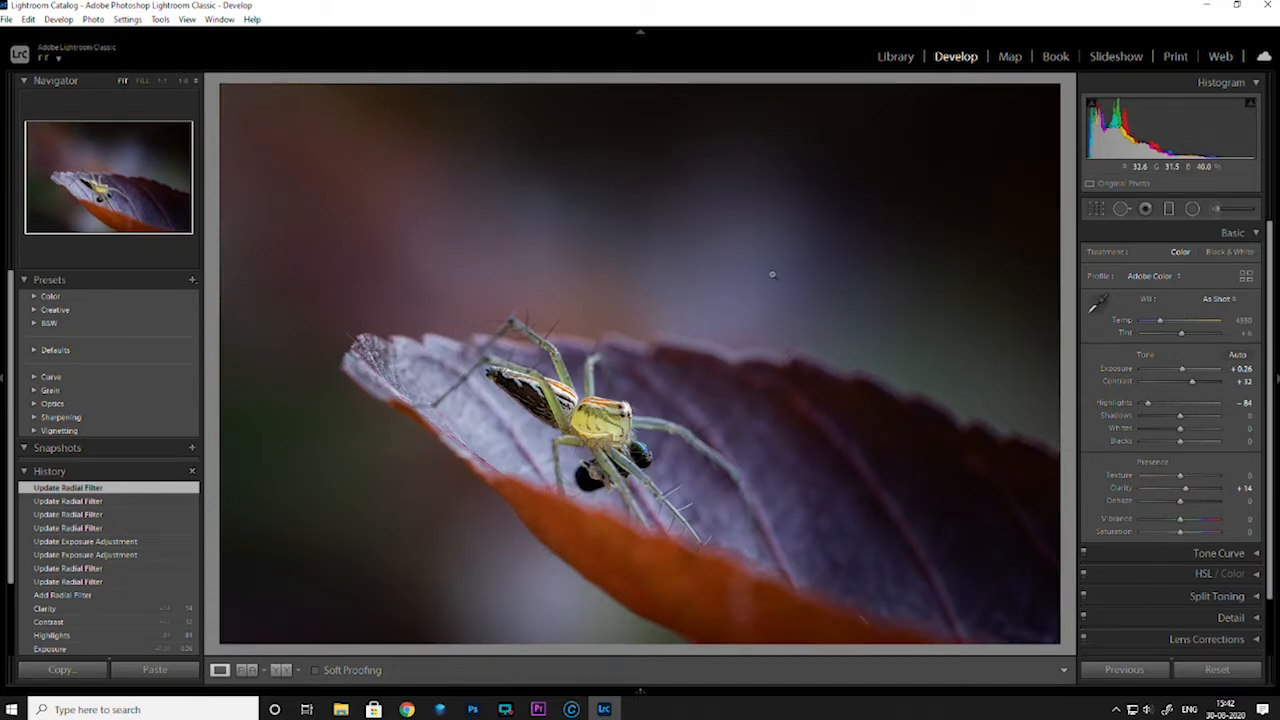
{"action": "key", "text": "3"}
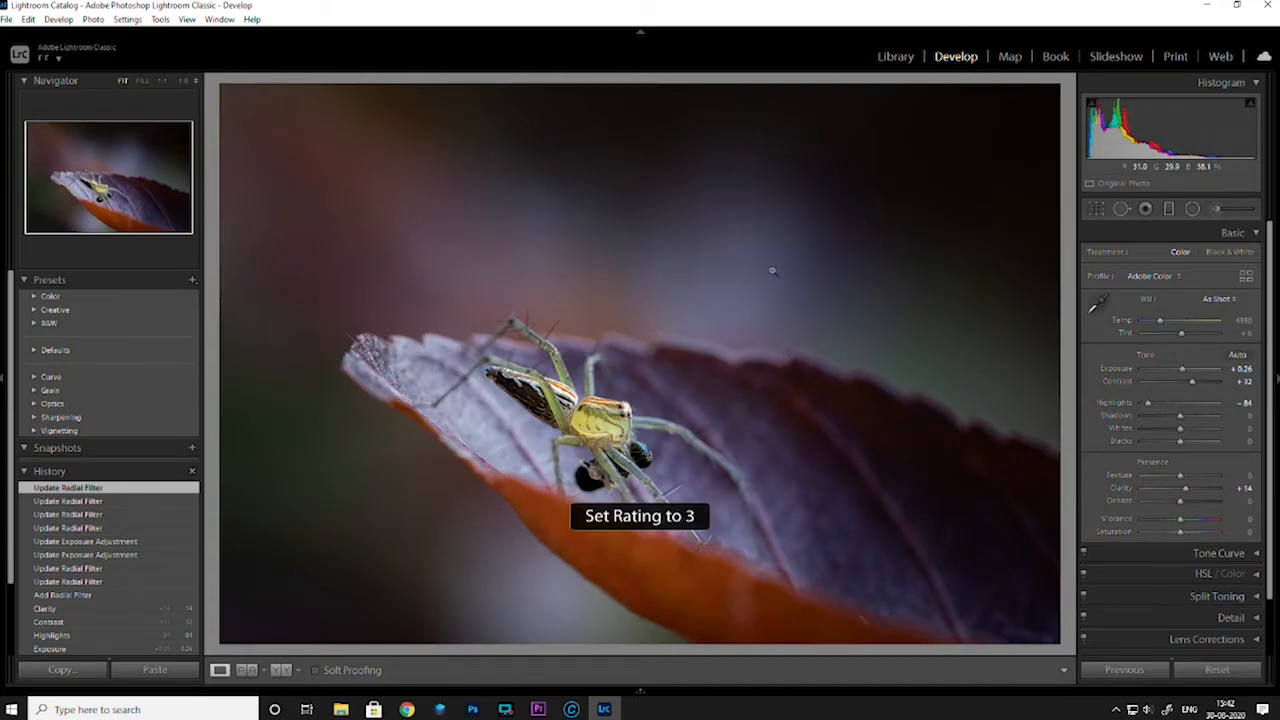
Open the tenth photo from the grid and browse the black-and-white spider shots up to the fifteenth photo
{"action": "key", "text": "g"}
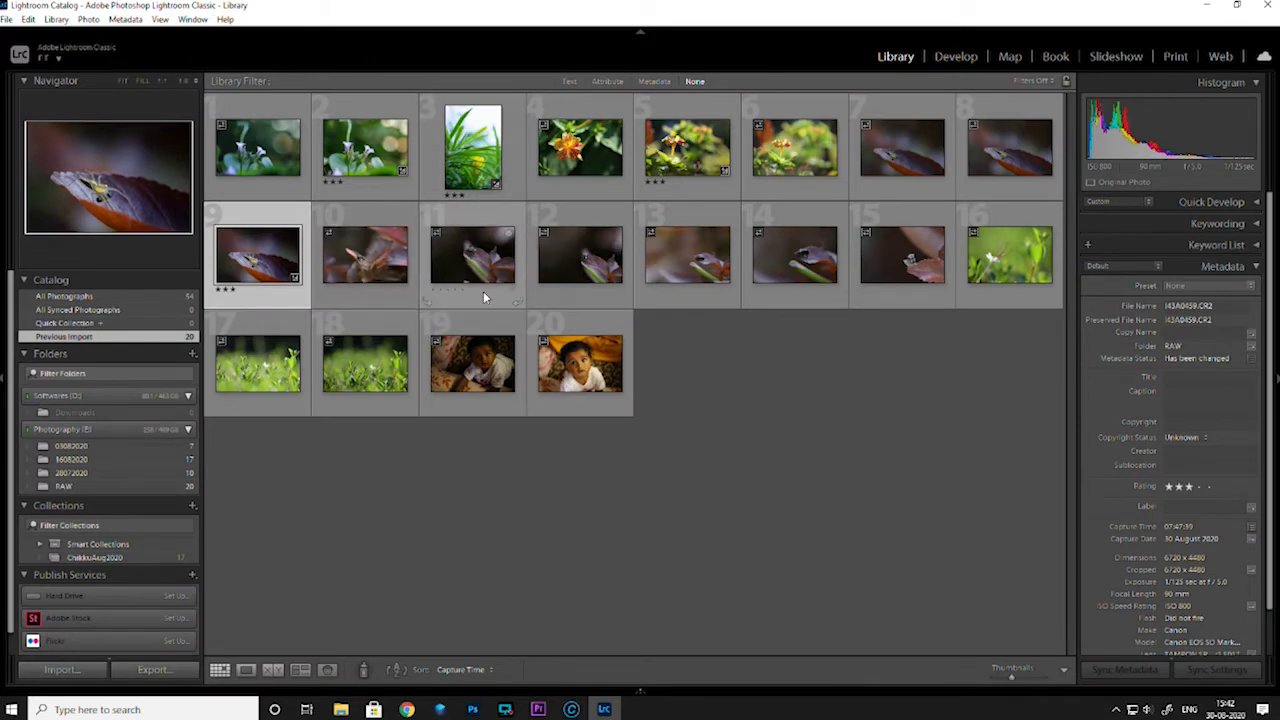
{"action": "double_click", "coordinate": [376, 250]}
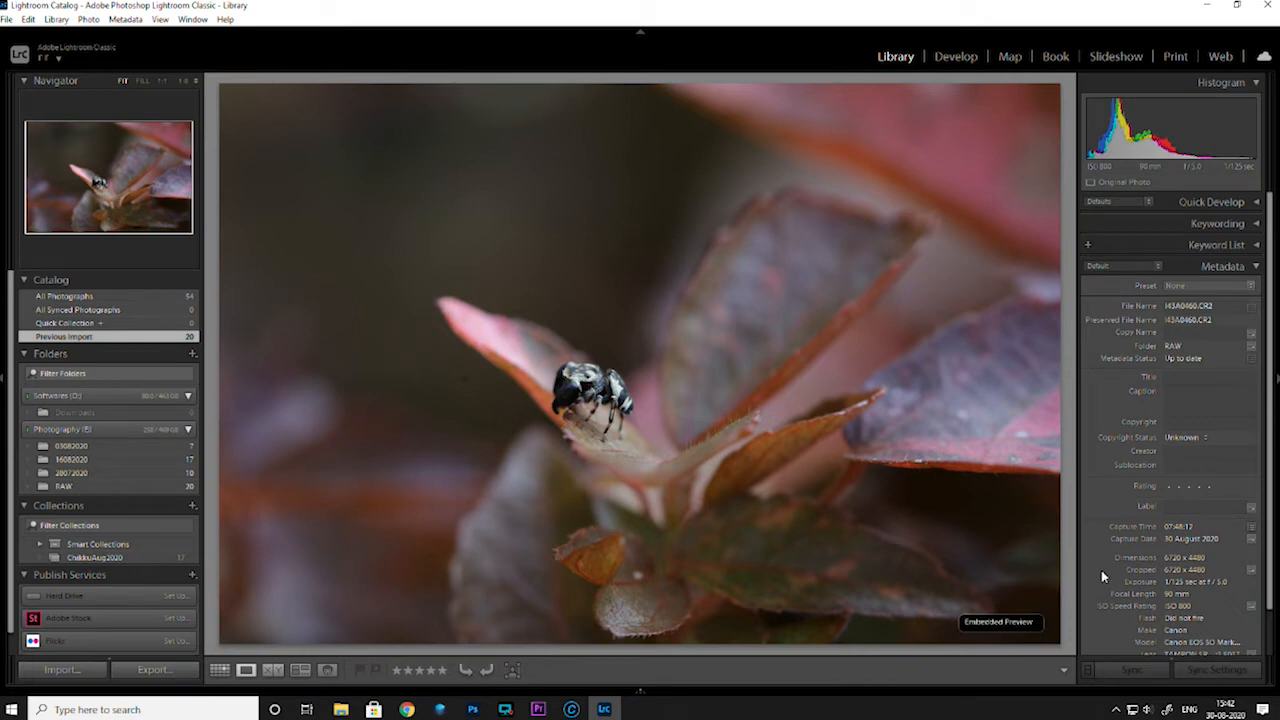
{"action": "key", "text": "Right"}
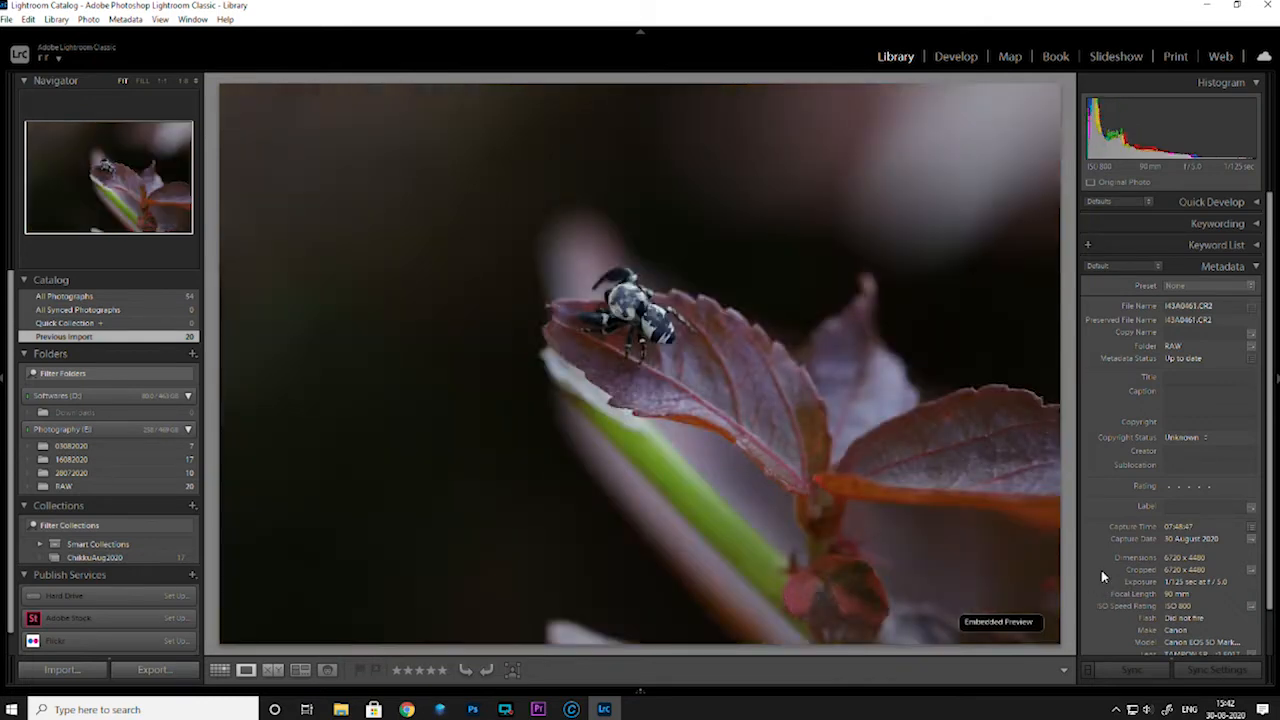
{"action": "key", "text": "Right"}
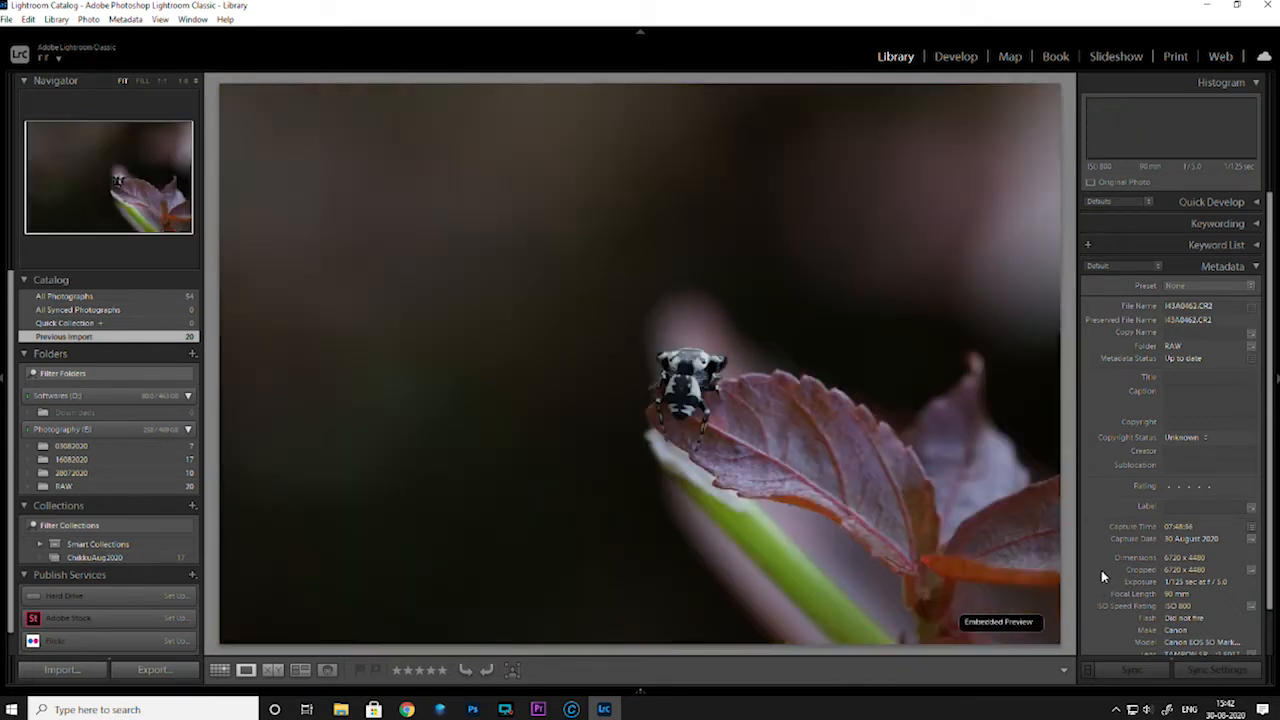
{"action": "key", "text": "Right"}
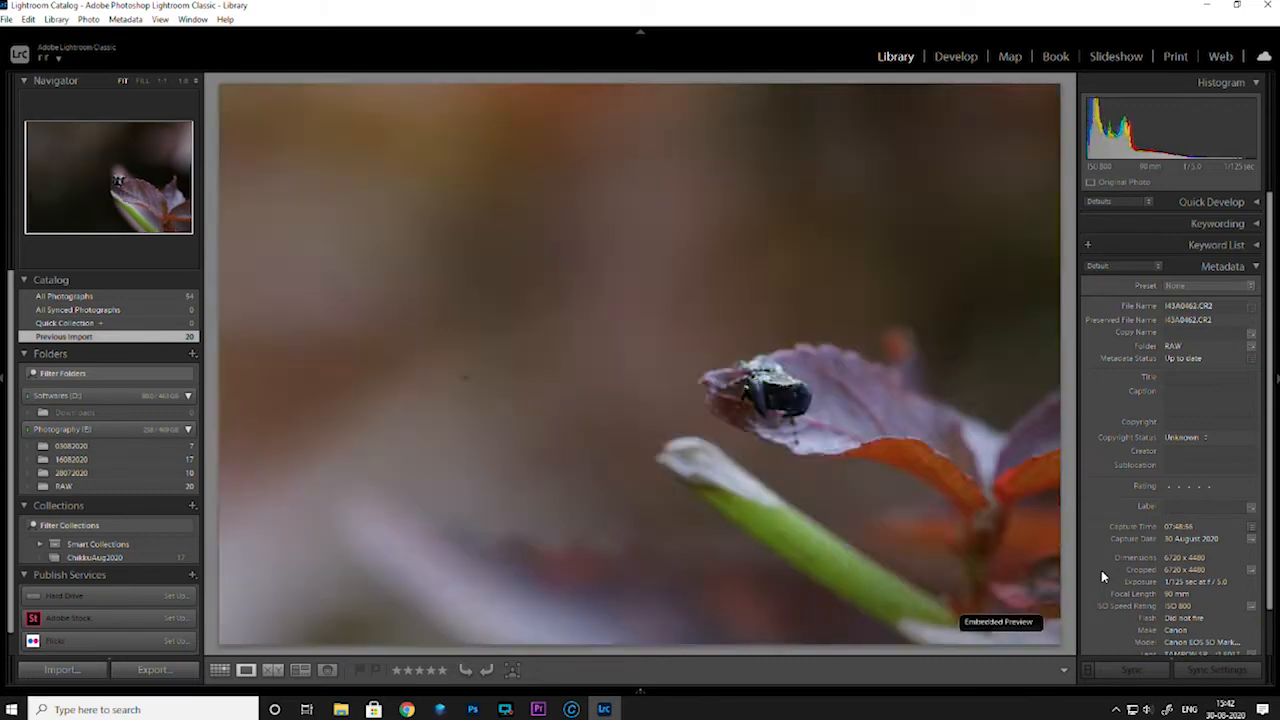
{"action": "key", "text": "Right"}
{"action": "key", "text": "Right"}
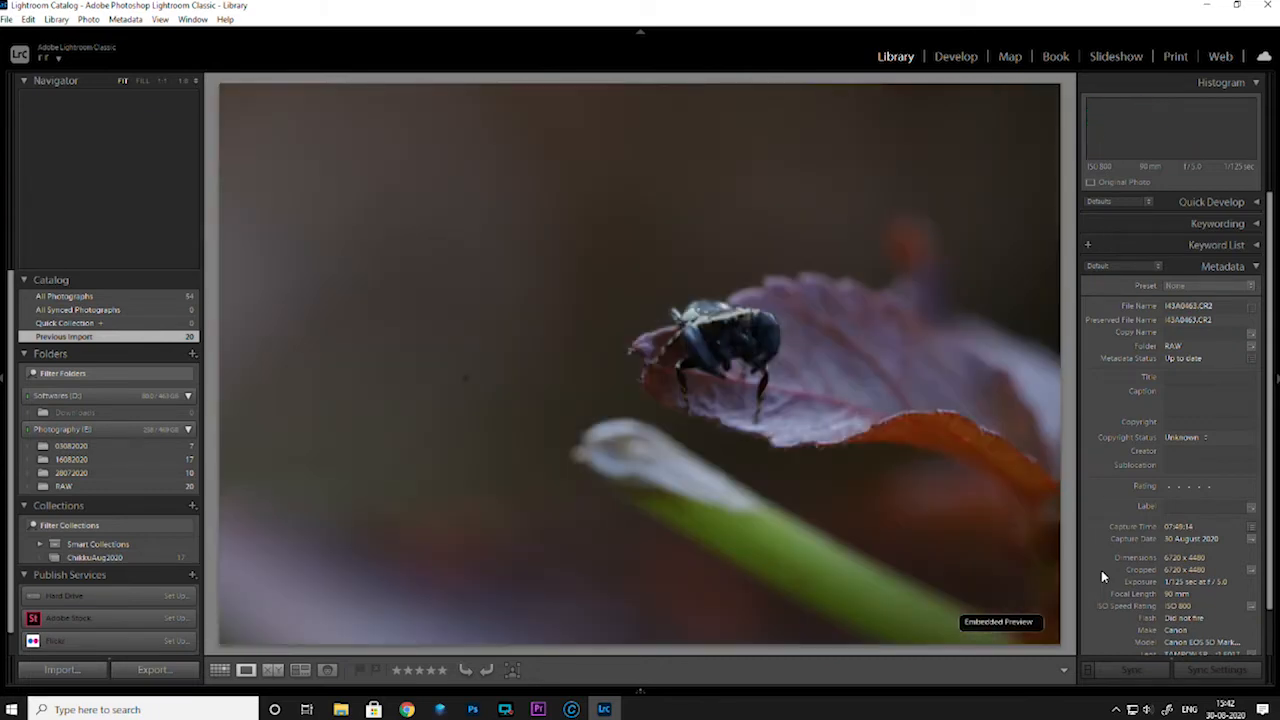
{"action": "key", "text": "Right"}
{"action": "key", "text": "Right"}
{"action": "key", "text": "Right"}
{"action": "key", "text": "Right"}
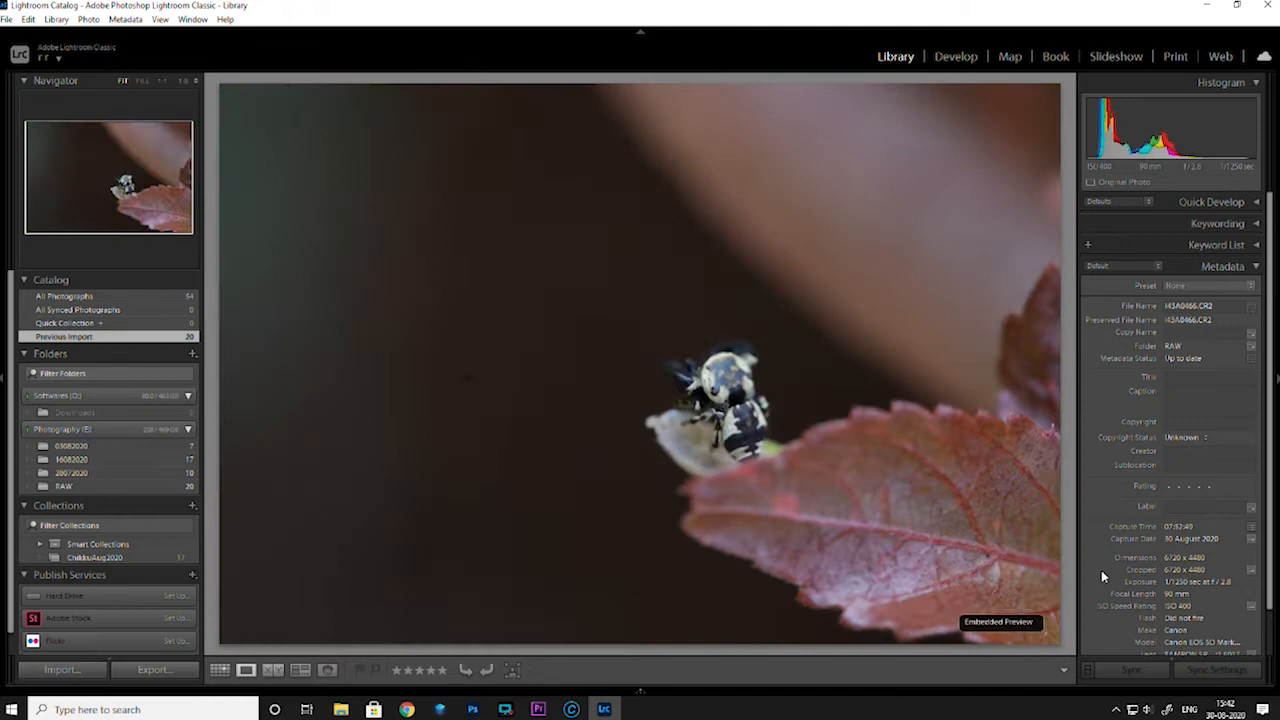
Return to the first black-and-white spider shots and compare photos ten to twelve, ending on the tenth
{"action": "key", "text": "Left"}
{"action": "key", "text": "Left"}
{"action": "key", "text": "Left"}
{"action": "key", "text": "Left"}
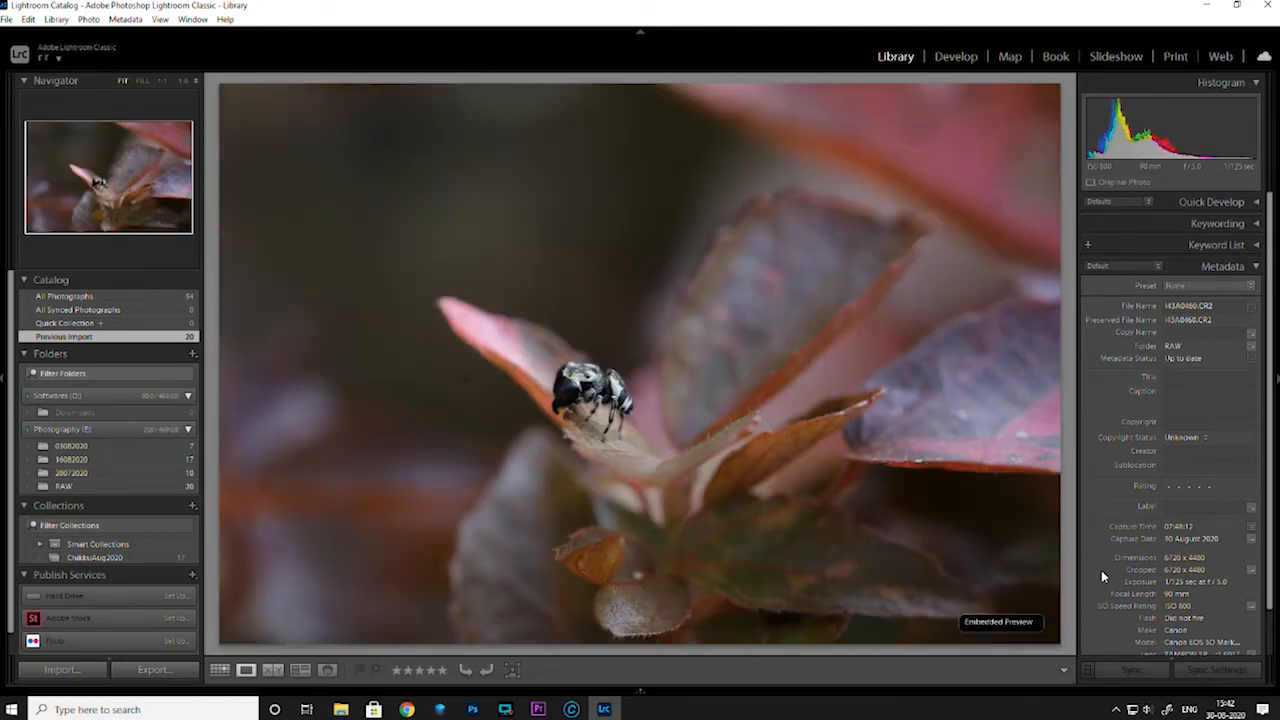
{"action": "key", "text": "Right"}
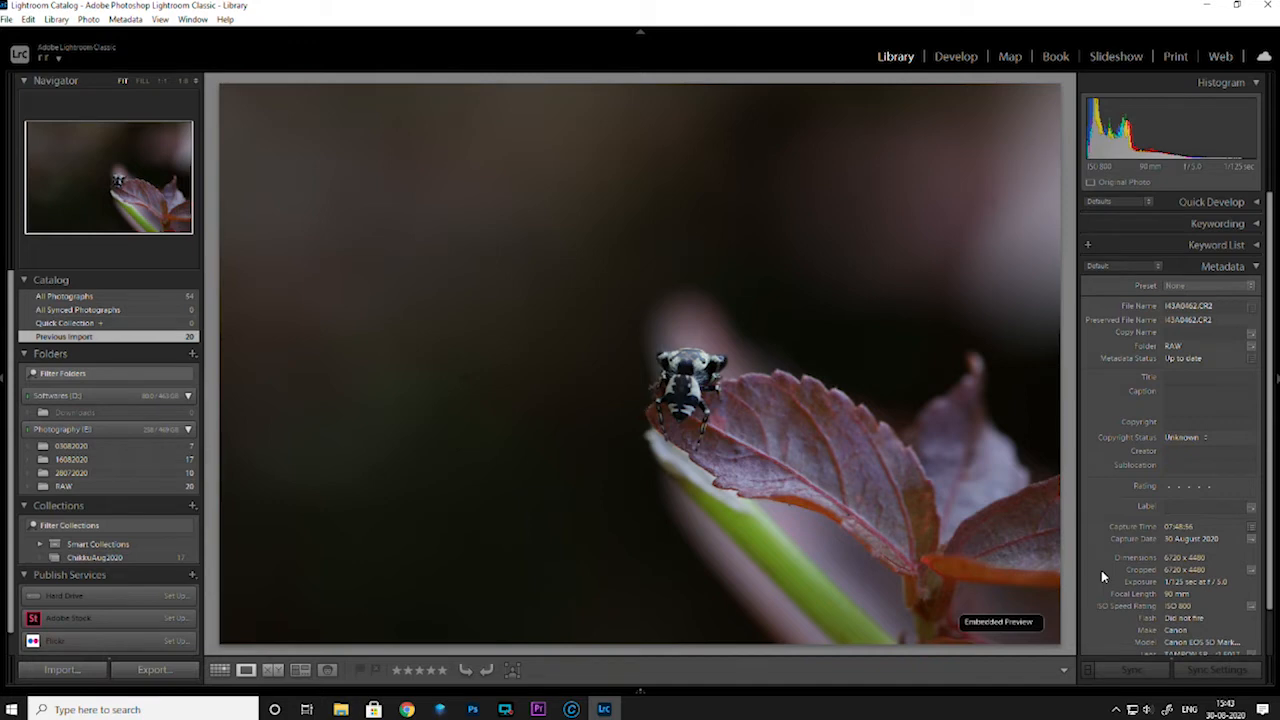
{"action": "key", "text": "Left"}
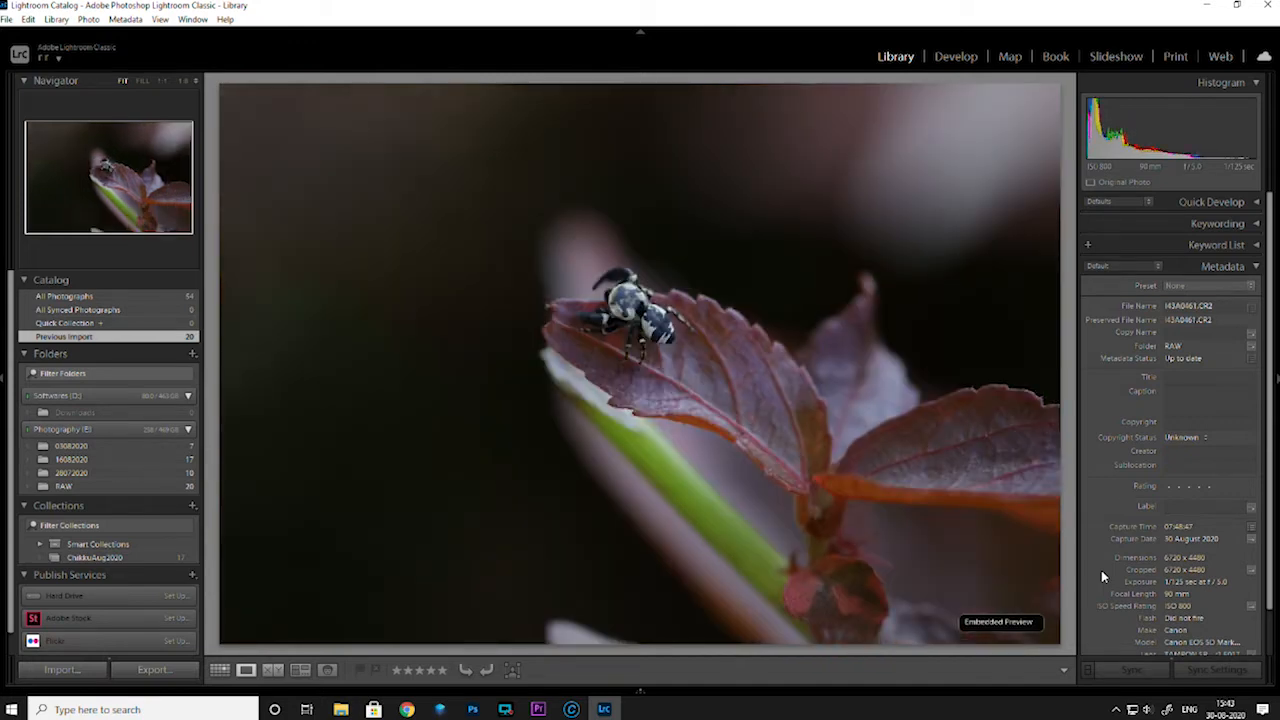
{"action": "key", "text": "Right"}
{"action": "key", "text": "Left"}
{"action": "key", "text": "Right"}
{"action": "key", "text": "Left"}
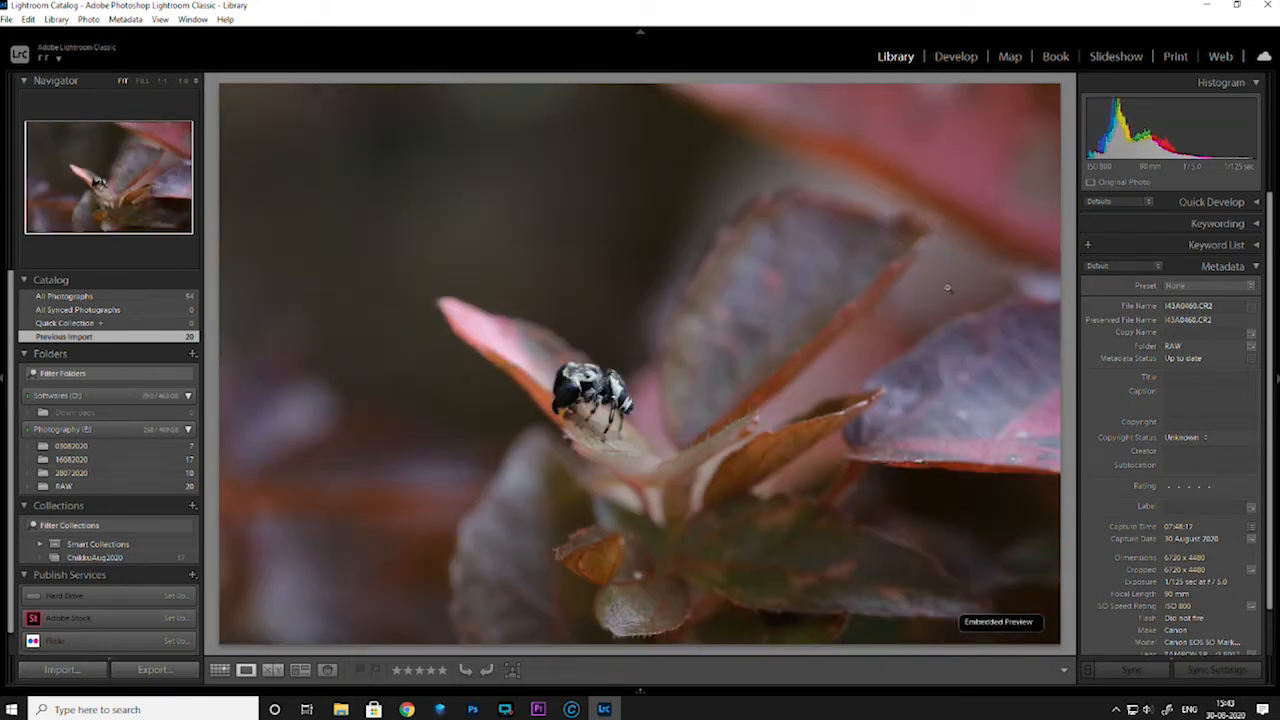
Open the tenth photo in Develop and crop it tighter at the original aspect, with the spider near the lower-right thirds intersection
{"action": "left_click", "coordinate": [955, 57]}
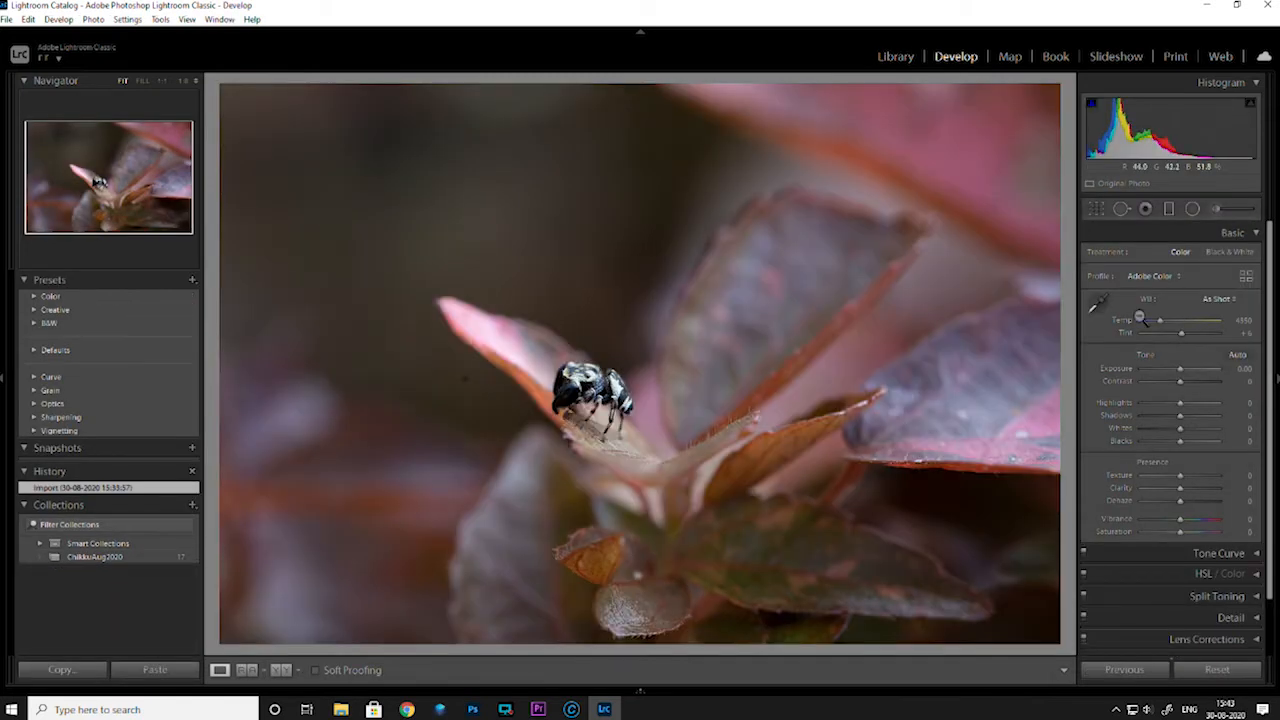
{"action": "key", "text": "r"}
{"action": "left_click_drag", "start_coordinate": [220, 637], "coordinate": [293, 599]}
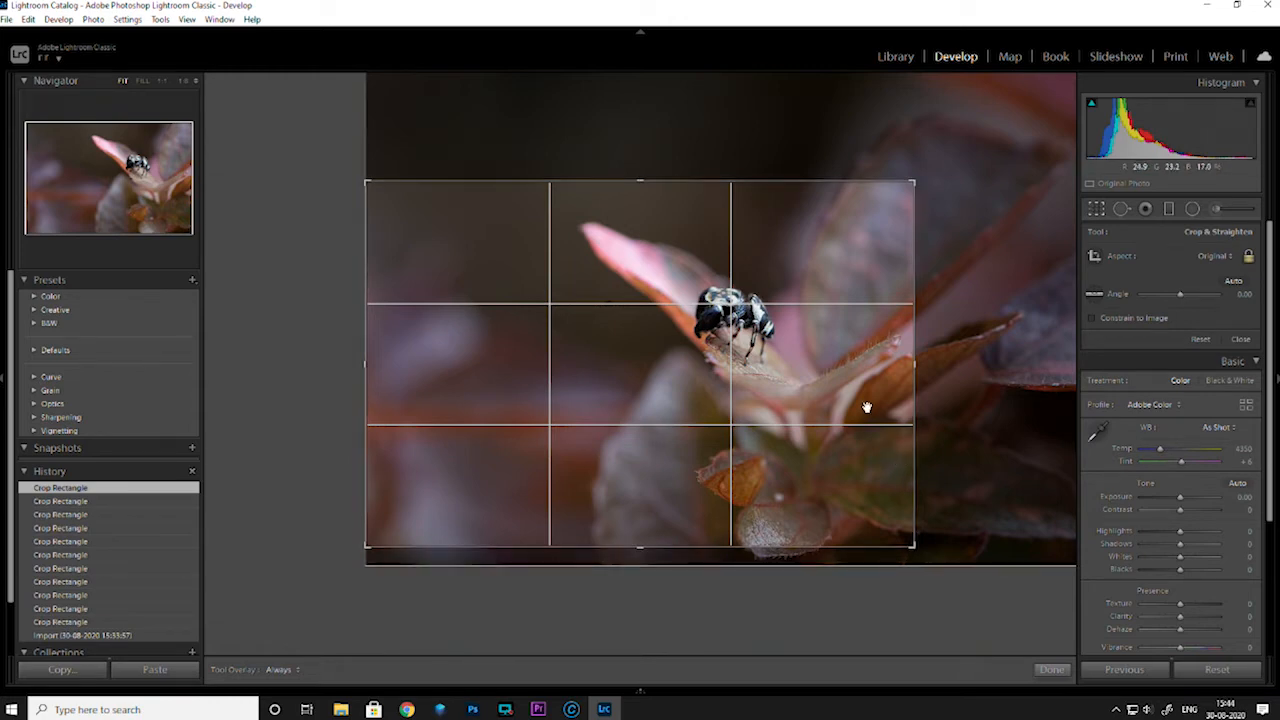
{"action": "left_click_drag", "start_coordinate": [912, 182], "coordinate": [926, 166]}
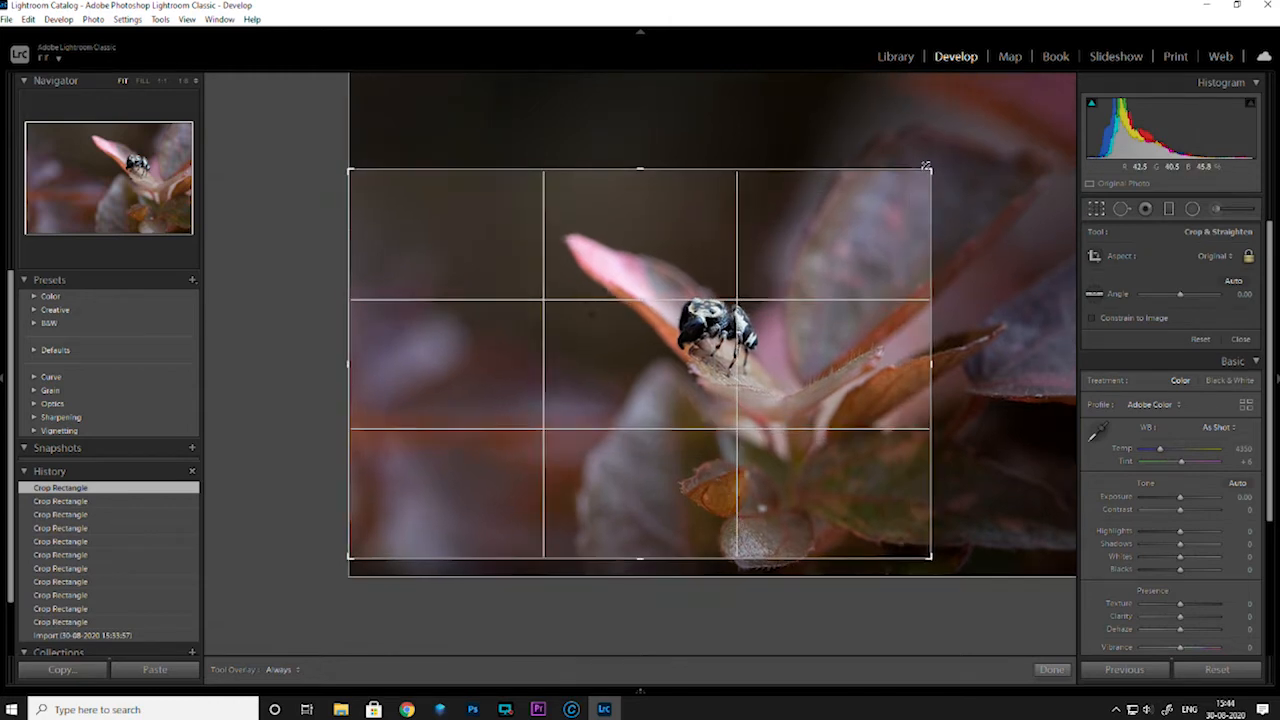
{"action": "left_click_drag", "start_coordinate": [829, 409], "coordinate": [849, 389]}
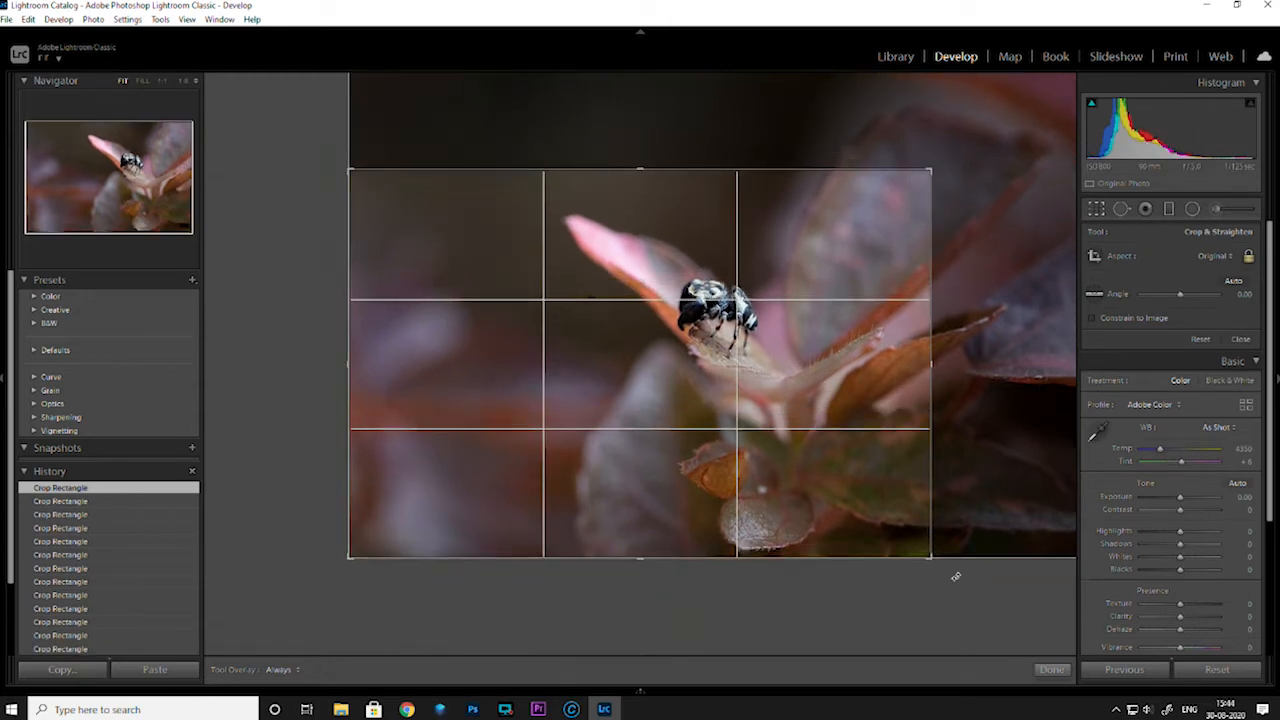
{"action": "left_click_drag", "start_coordinate": [826, 486], "coordinate": [921, 613]}
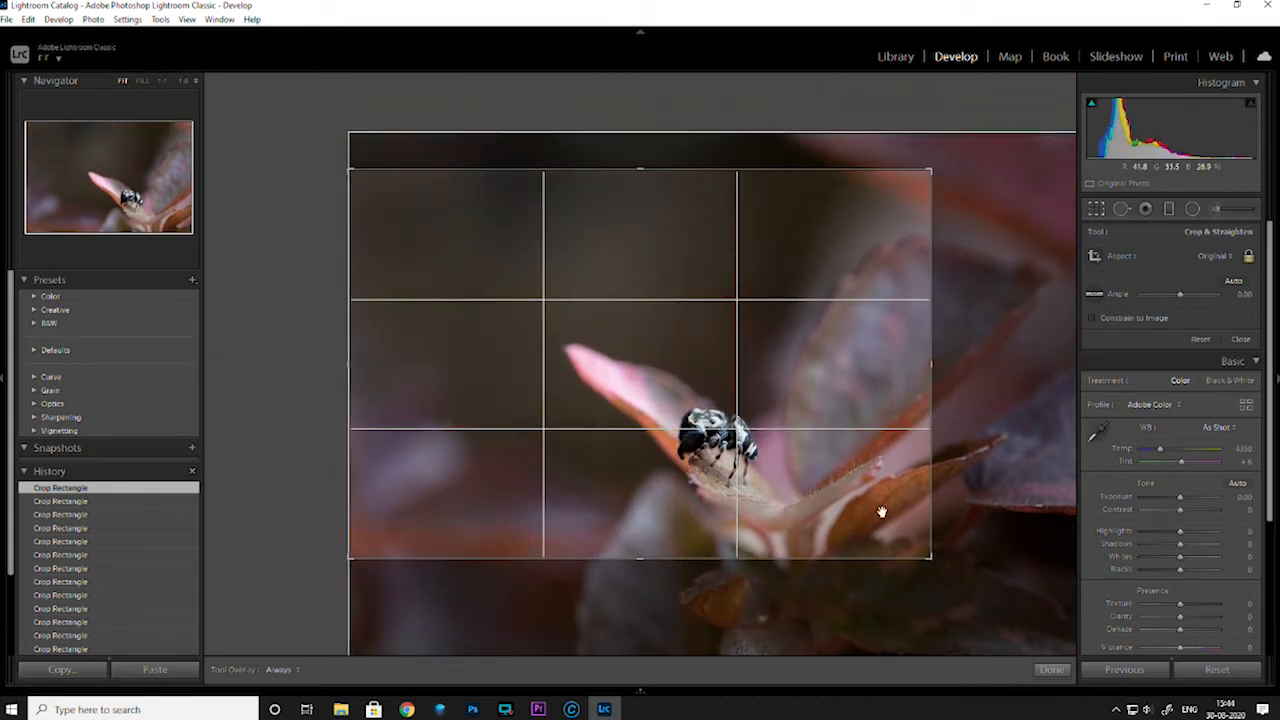
{"action": "left_click", "coordinate": [1049, 669]}
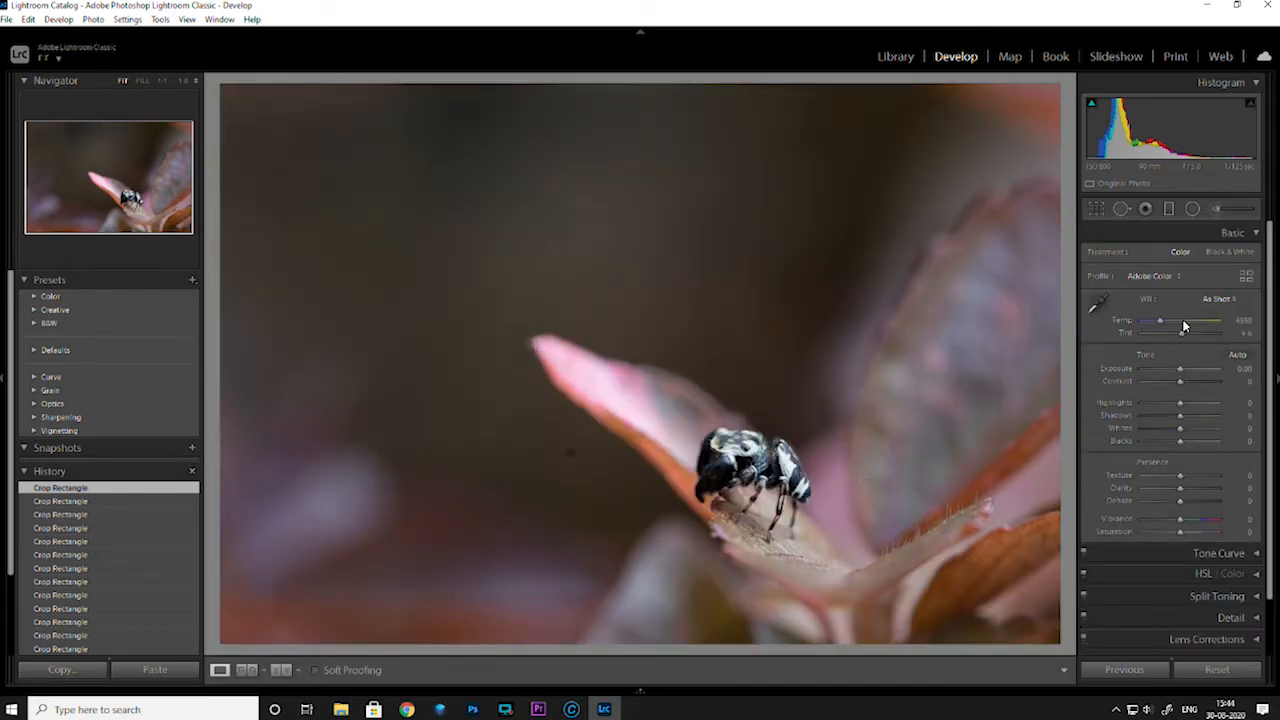
Set the cropped spider photo's Contrast to +19 and Highlights to -60, and try Shadows at +100 before resetting it
{"action": "left_click_drag", "start_coordinate": [1179, 384], "coordinate": [1156, 406]}
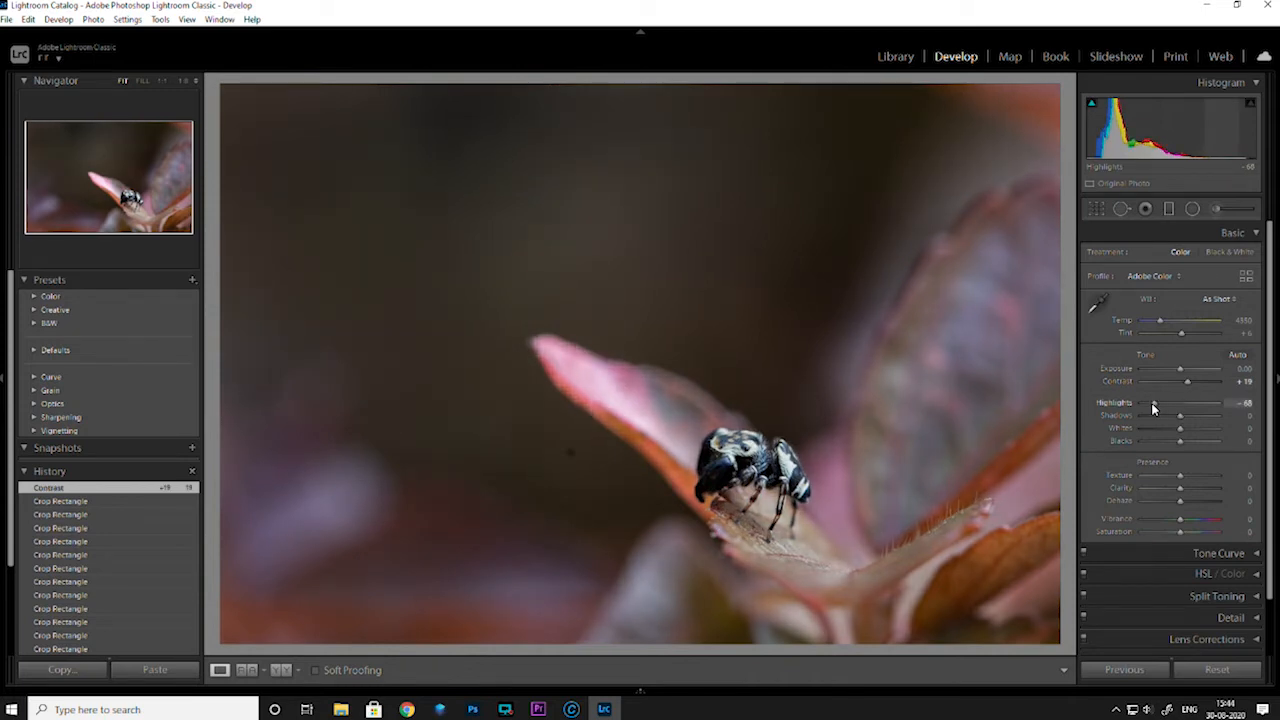
{"action": "left_click_drag", "start_coordinate": [1154, 403], "coordinate": [1228, 426]}
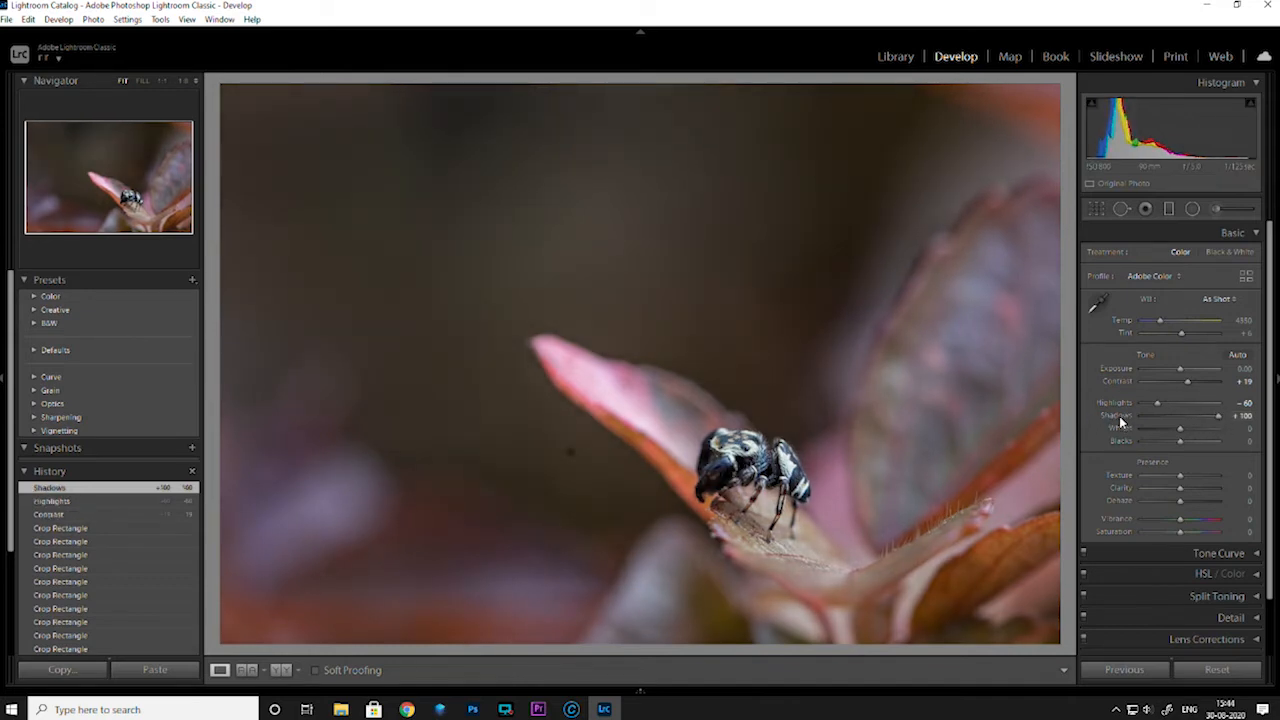
{"action": "double_click", "coordinate": [1117, 416]}
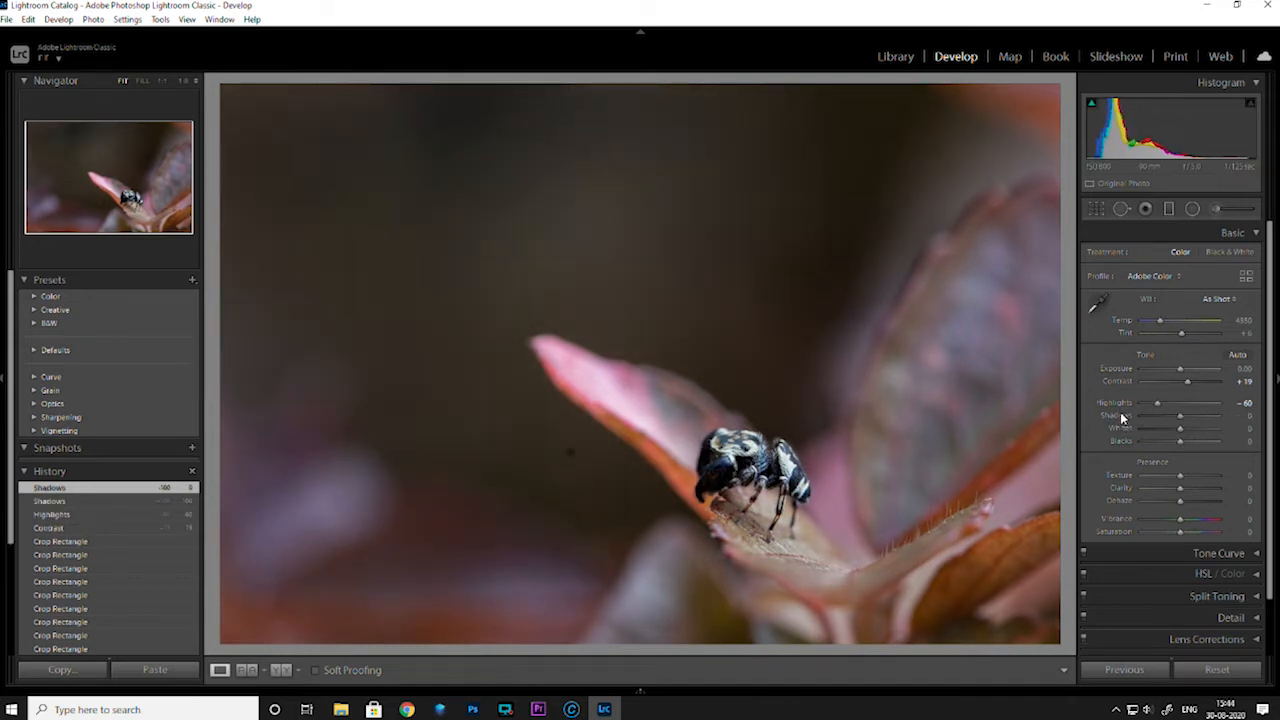
Inspect the black-and-white spider's detail up close and set Clarity to +21 and Texture to +12
{"action": "left_click", "coordinate": [761, 458]}
{"action": "left_click", "coordinate": [710, 419]}
{"action": "left_click", "coordinate": [743, 454]}
{"action": "left_click", "coordinate": [743, 454]}
{"action": "left_click_drag", "start_coordinate": [1184, 493], "coordinate": [1185, 481]}
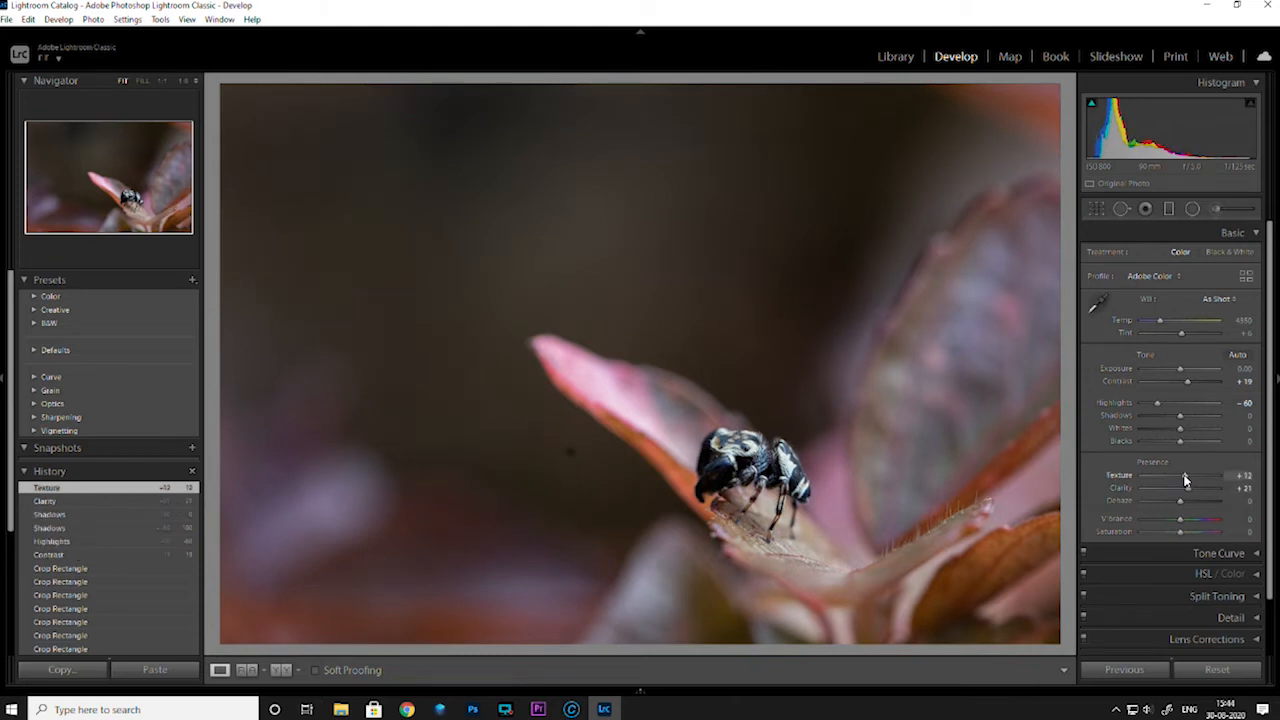
Add a radial filter centred on the black-and-white spider, reset its effect values and set its Exposure to -0.58
{"action": "left_click", "coordinate": [1192, 210]}
{"action": "left_click_drag", "start_coordinate": [720, 441], "coordinate": [739, 462]}
{"action": "double_click", "coordinate": [1100, 256]}
{"action": "left_click_drag", "start_coordinate": [1178, 306], "coordinate": [1173, 311]}
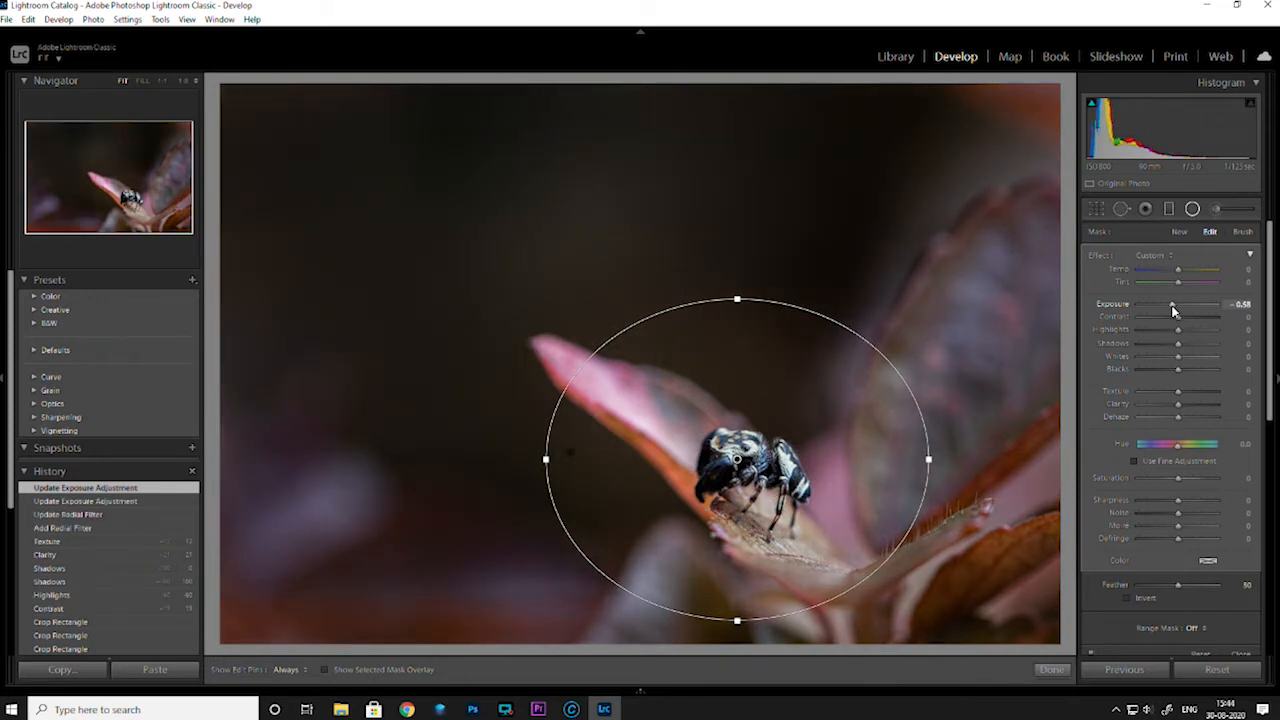
{"action": "left_click", "coordinate": [1050, 670]}
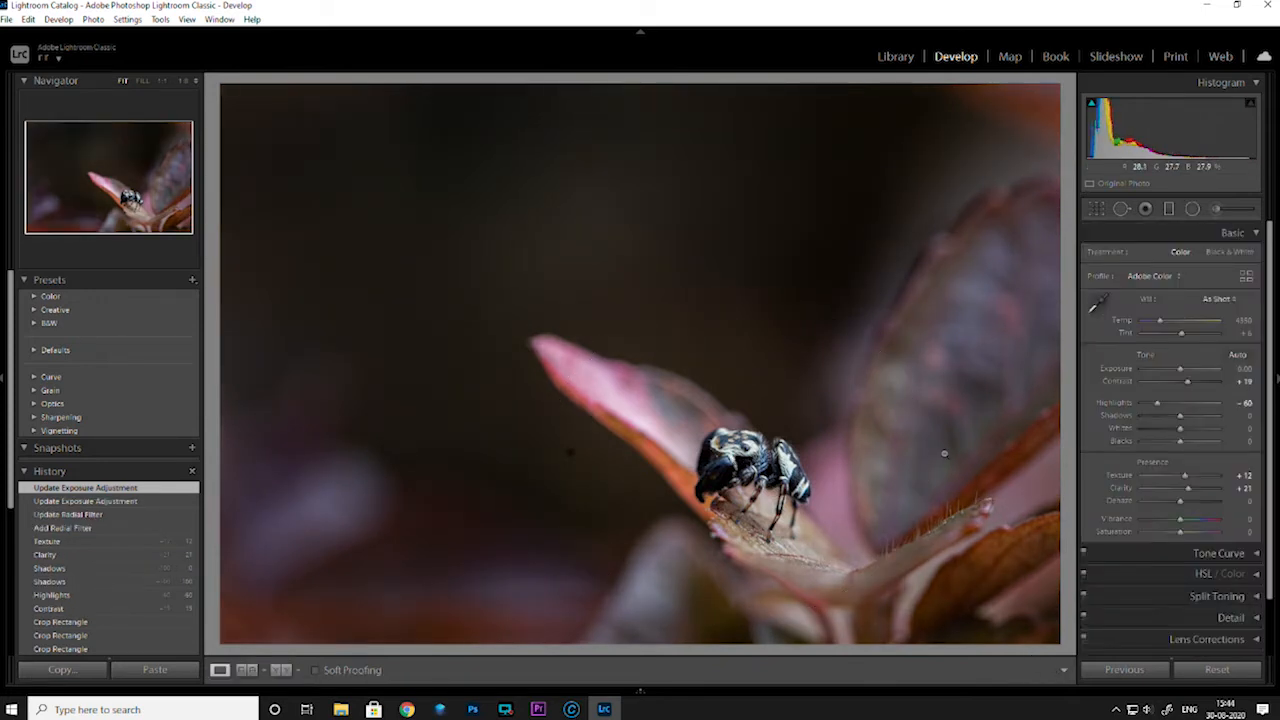
Return to the Library and browse the remaining photos of white flowers and the baby, ending on the white flower close-up
{"action": "key", "text": "g"}
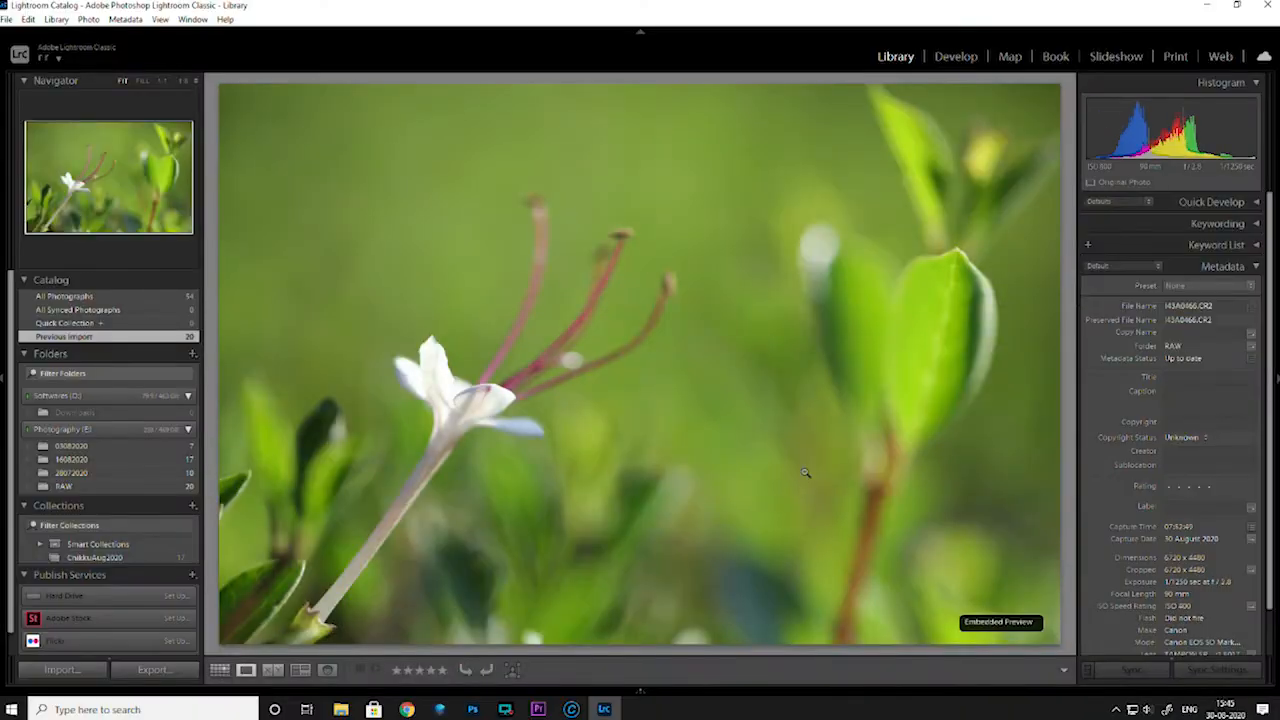
{"action": "key", "text": "Right"}
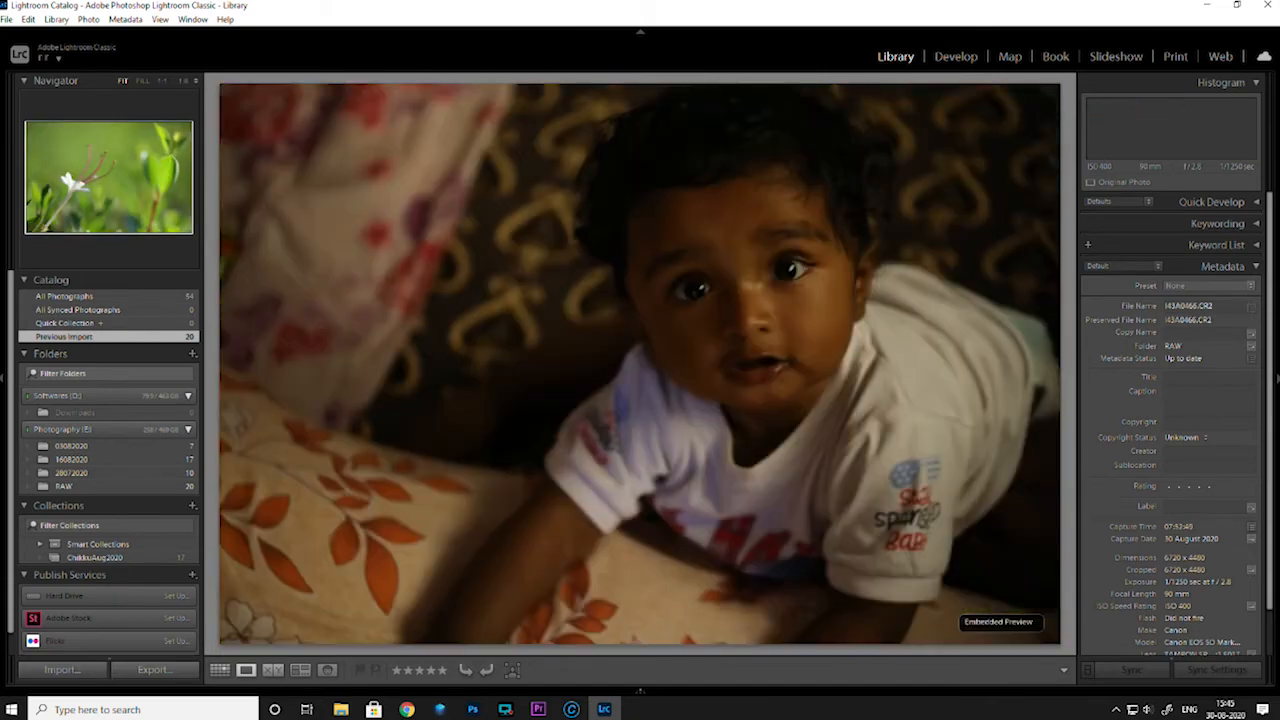
{"action": "key", "text": "Right"}
{"action": "key", "text": "Right"}
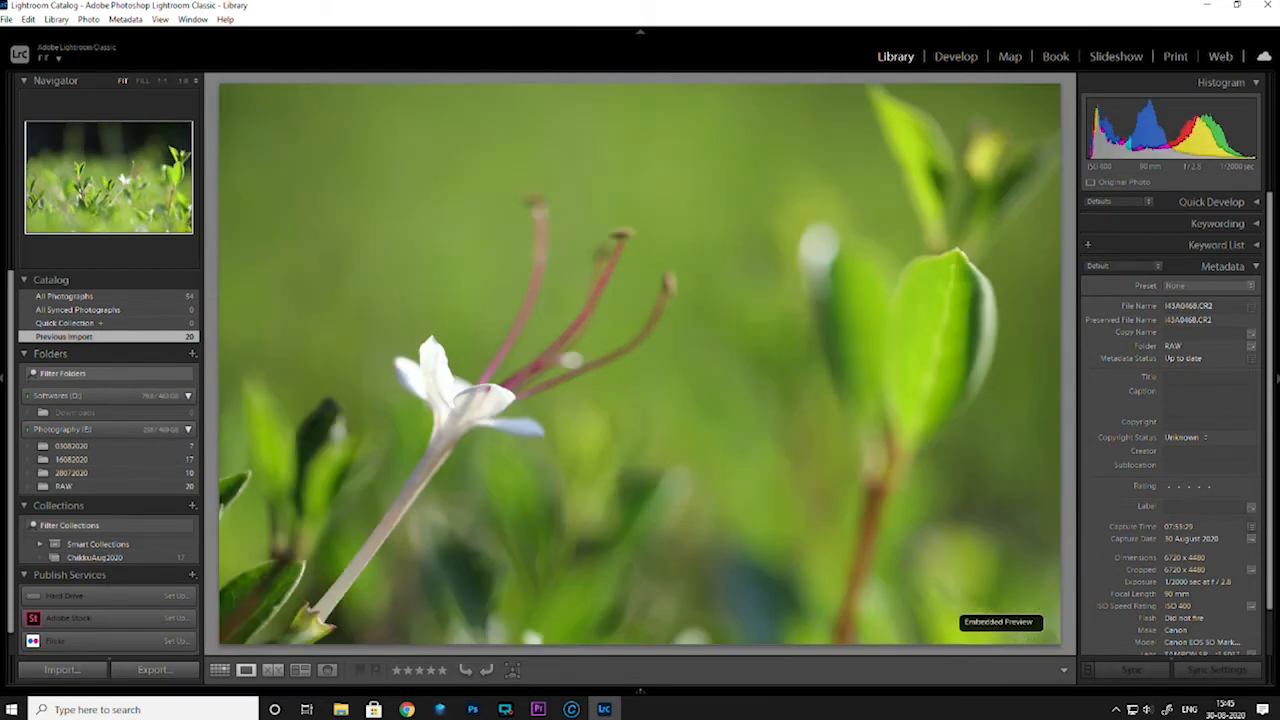
{"action": "key", "text": "Right"}
{"action": "key", "text": "Right"}
{"action": "key", "text": "Right"}
{"action": "key", "text": "Right"}
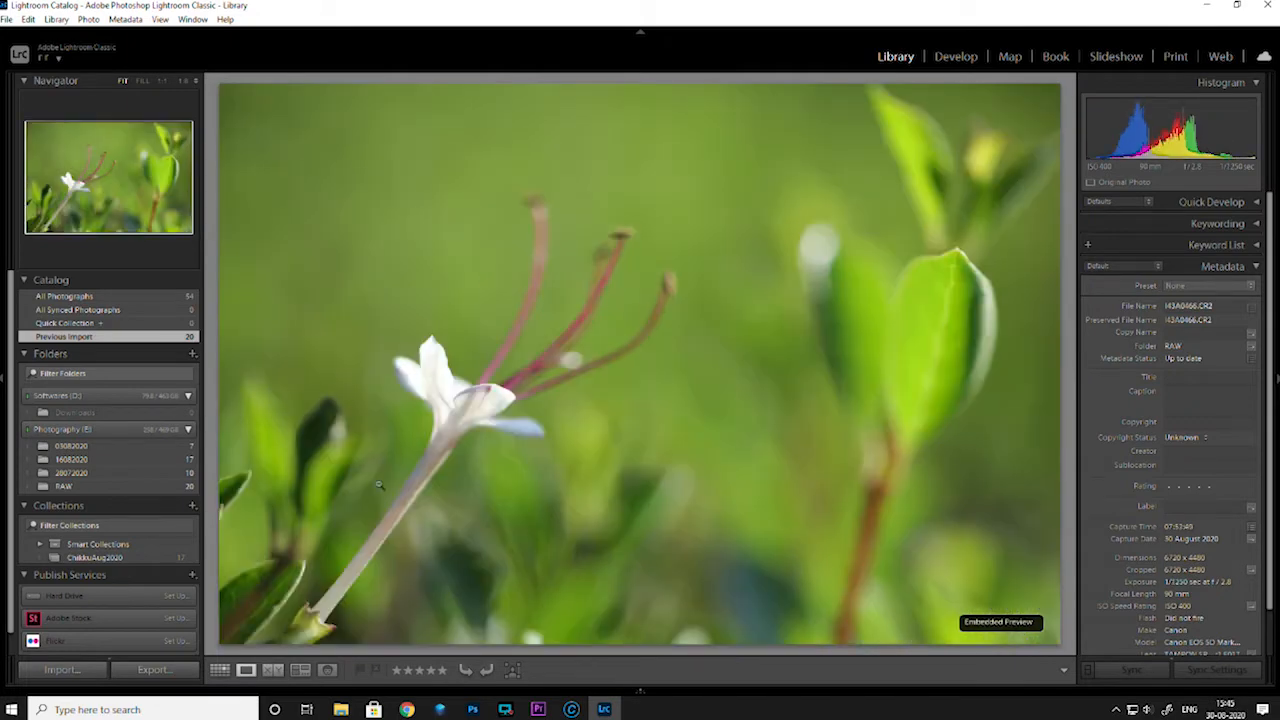
Crop the white flower close-up slightly tighter in Develop and reposition the photo within the crop frame
{"action": "left_click", "coordinate": [978, 61]}
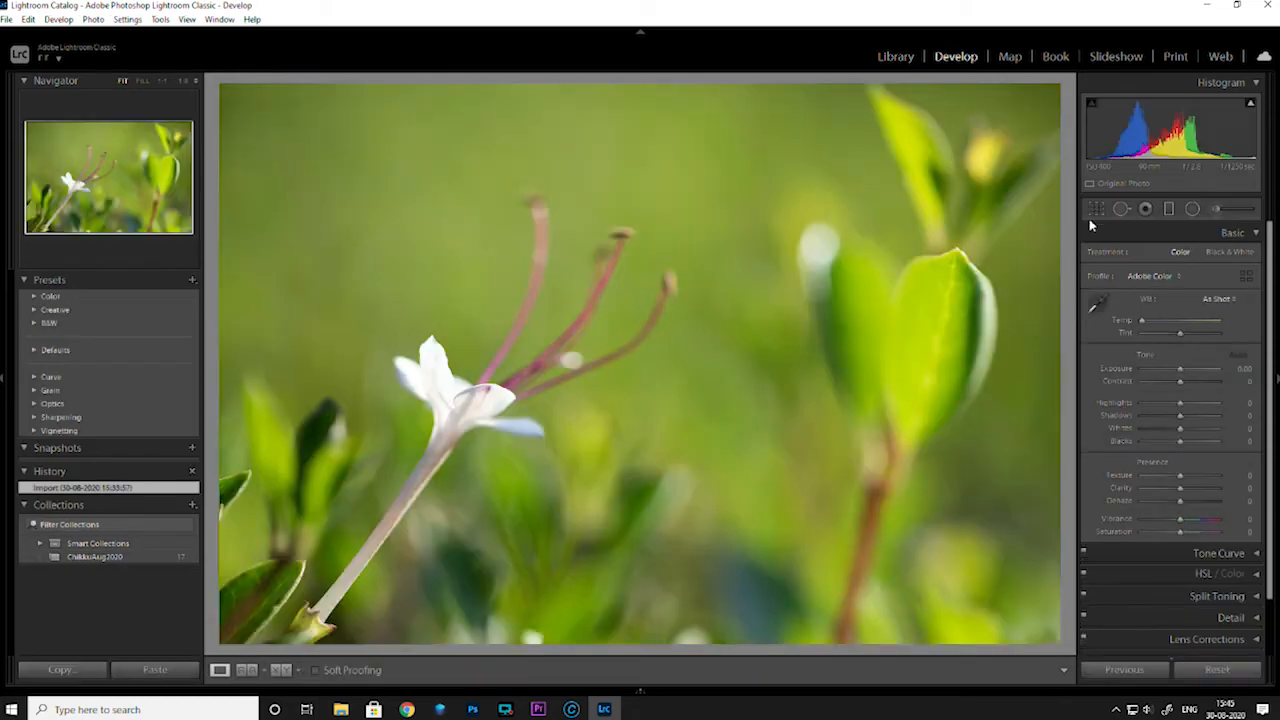
{"action": "key", "text": "r"}
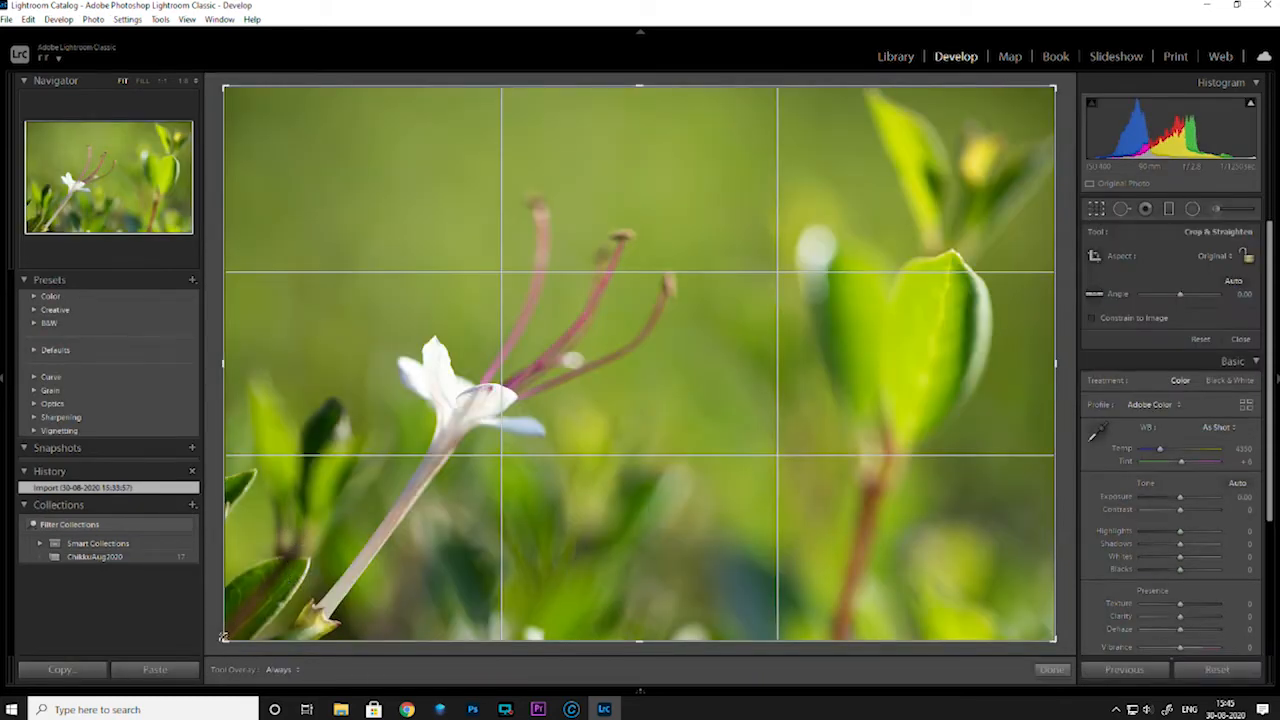
{"action": "left_click_drag", "start_coordinate": [226, 636], "coordinate": [238, 622]}
{"action": "left_click_drag", "start_coordinate": [387, 605], "coordinate": [765, 568]}
{"action": "left_click_drag", "start_coordinate": [1043, 620], "coordinate": [1019, 611]}
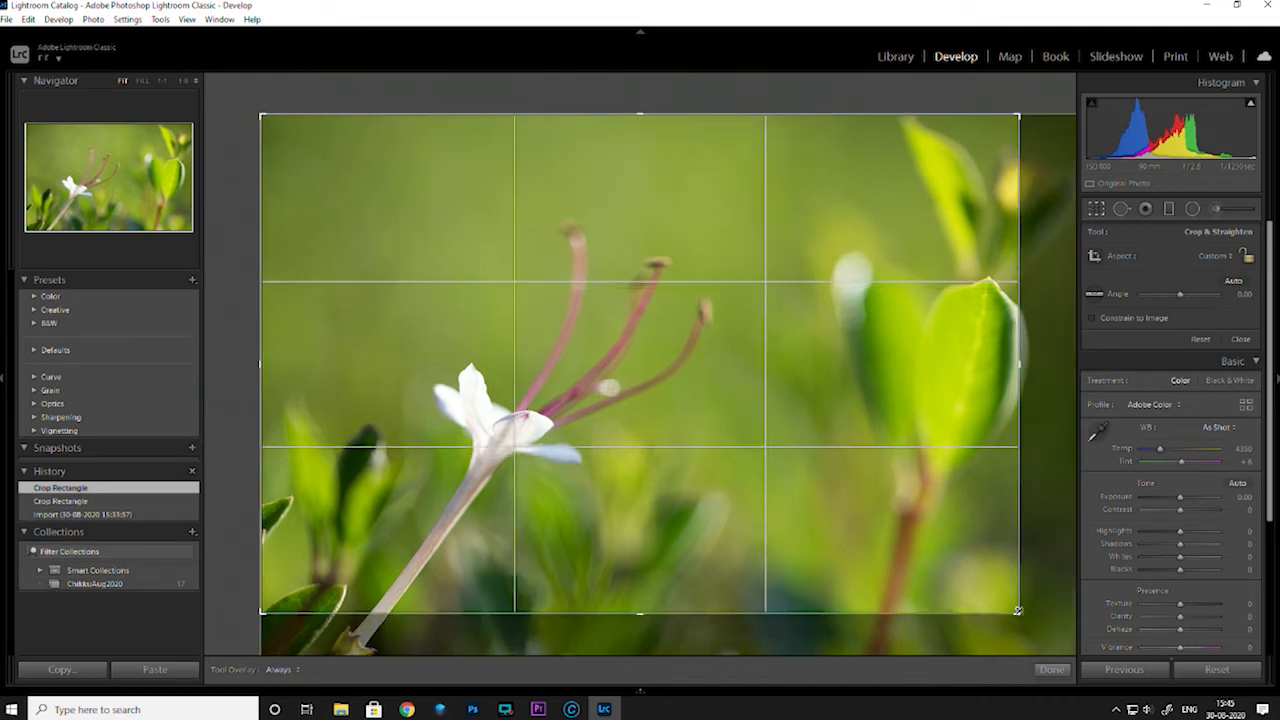
{"action": "left_click_drag", "start_coordinate": [763, 554], "coordinate": [803, 529]}
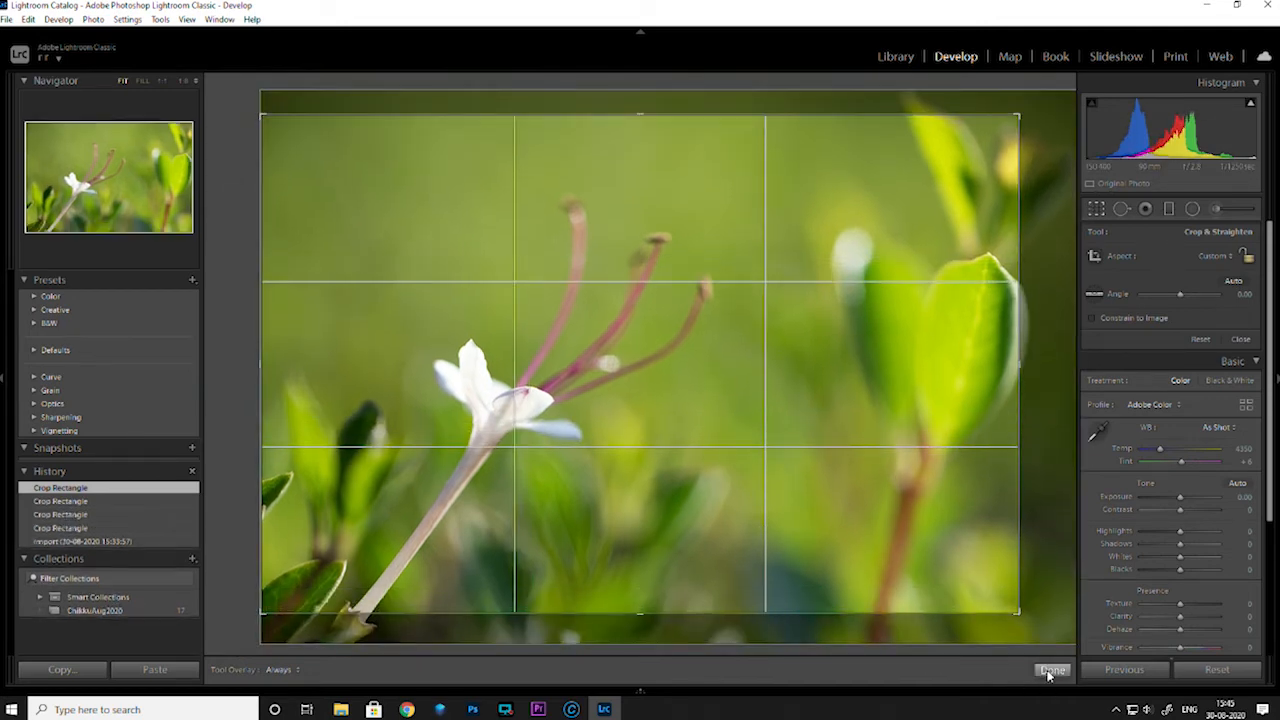
{"action": "left_click", "coordinate": [1051, 669]}
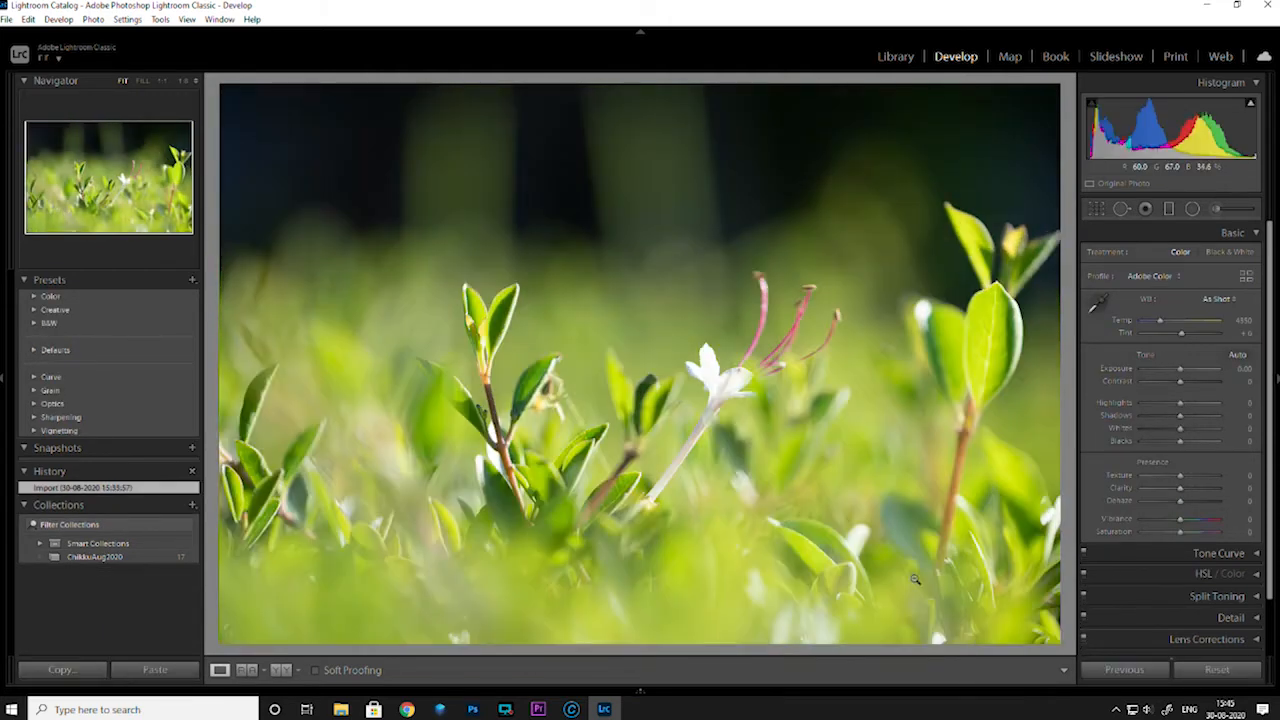
Compare the two similar wide shots of the white flower among the leaves, ending on the darker one
{"action": "key", "text": "Right"}
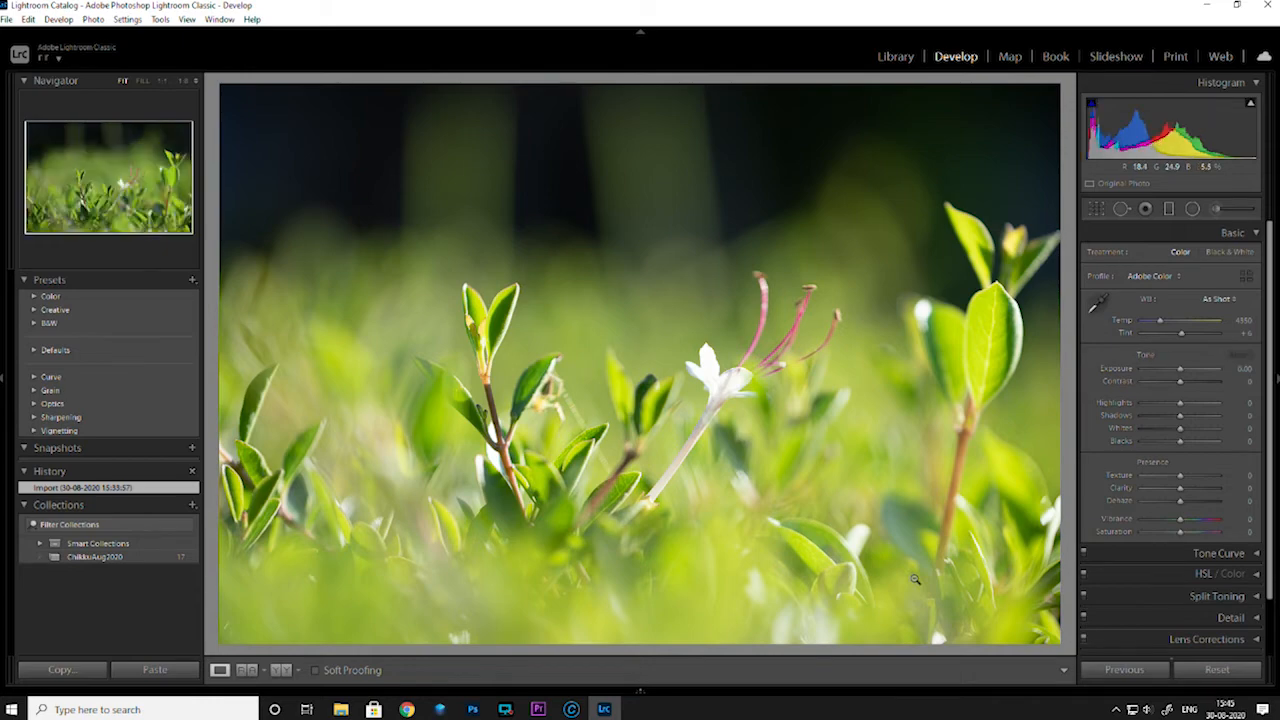
{"action": "key", "text": "Left"}
{"action": "key", "text": "Right"}
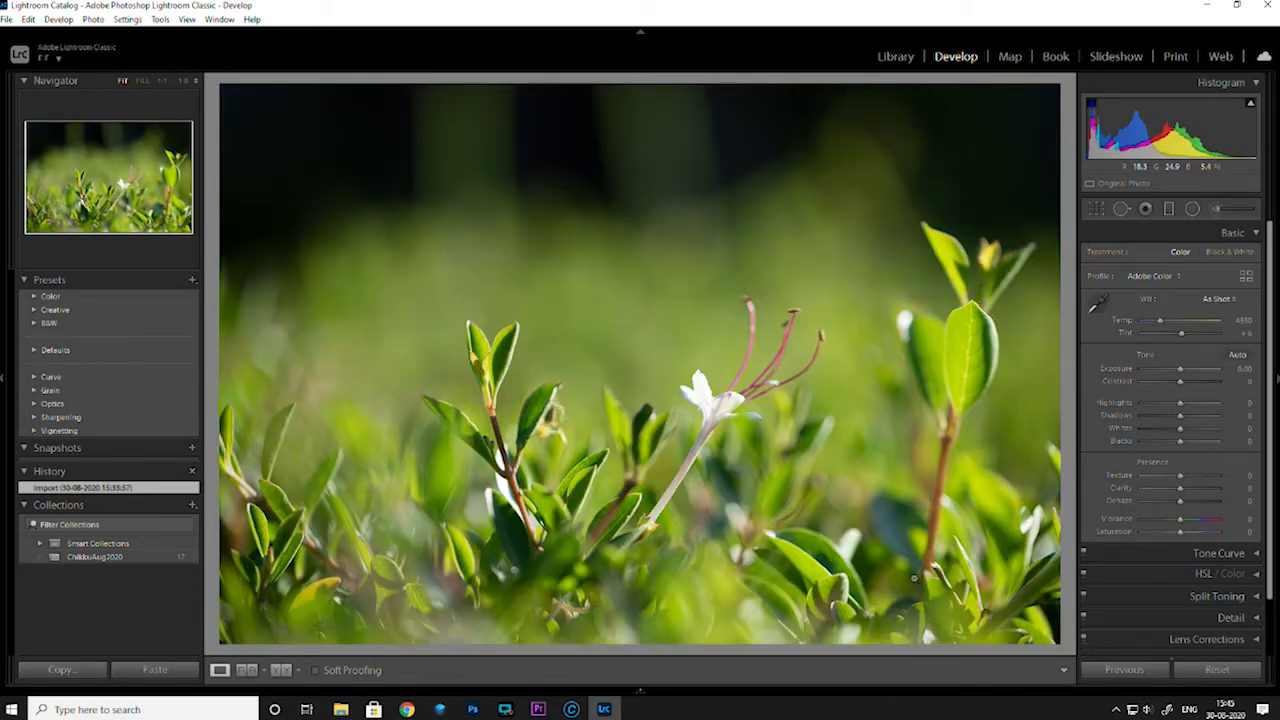
{"action": "key", "text": "Left"}
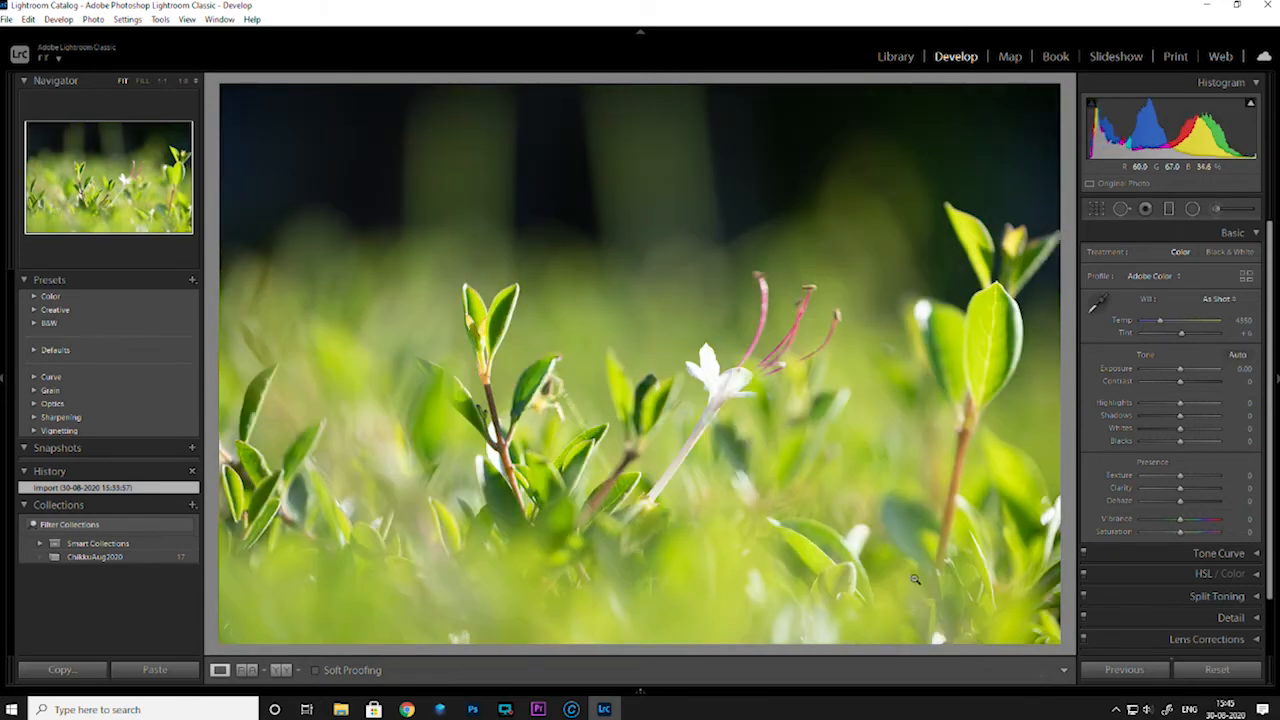
{"action": "key", "text": "Right"}
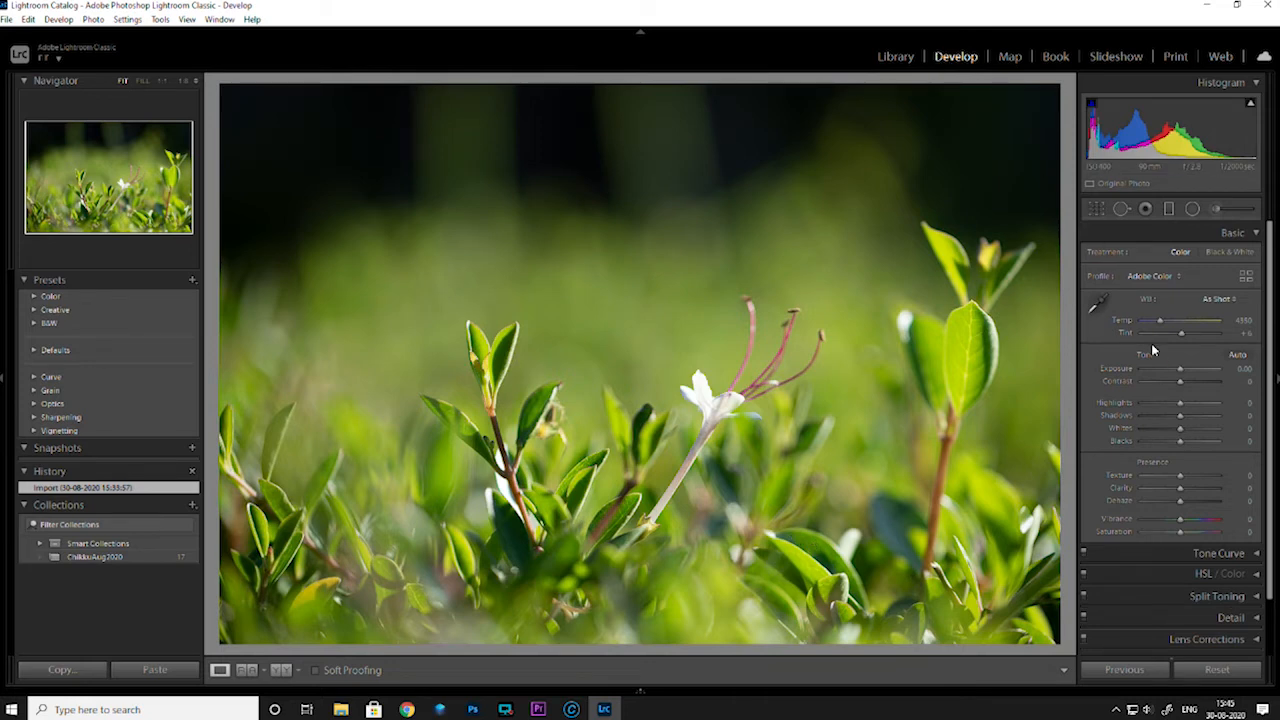
Set the darker flower photo's Highlights to +2 and Shadows to +25, and try Temp at 4982 before resetting it
{"action": "mouse_move", "coordinate": [1177, 407]}
{"action": "left_mouse_down"}
{"action": "mouse_move", "coordinate": [1189, 421]}
{"action": "mouse_move", "coordinate": [1179, 407]}
{"action": "left_mouse_up"}
{"action": "mouse_move", "coordinate": [1162, 322]}
{"action": "left_mouse_down"}
{"action": "mouse_move", "coordinate": [1174, 325]}
{"action": "mouse_move", "coordinate": [1165, 319]}
{"action": "left_mouse_up"}
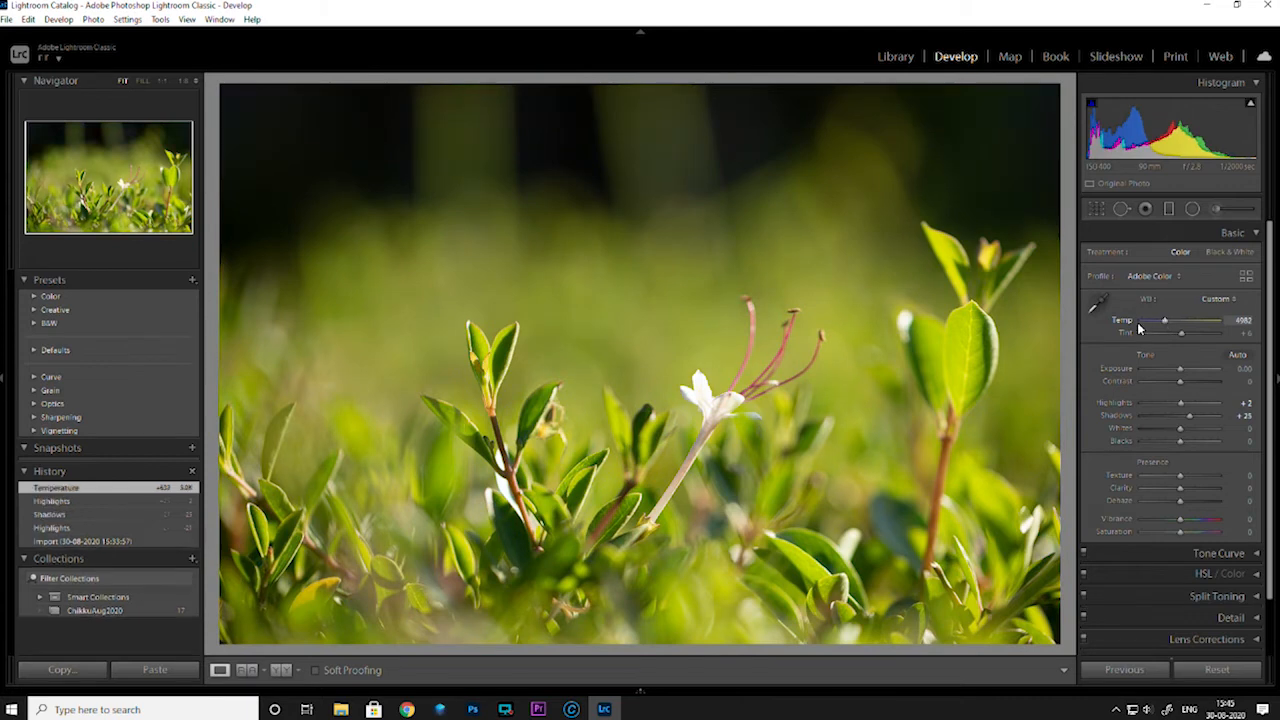
{"action": "double_click", "coordinate": [1121, 323]}
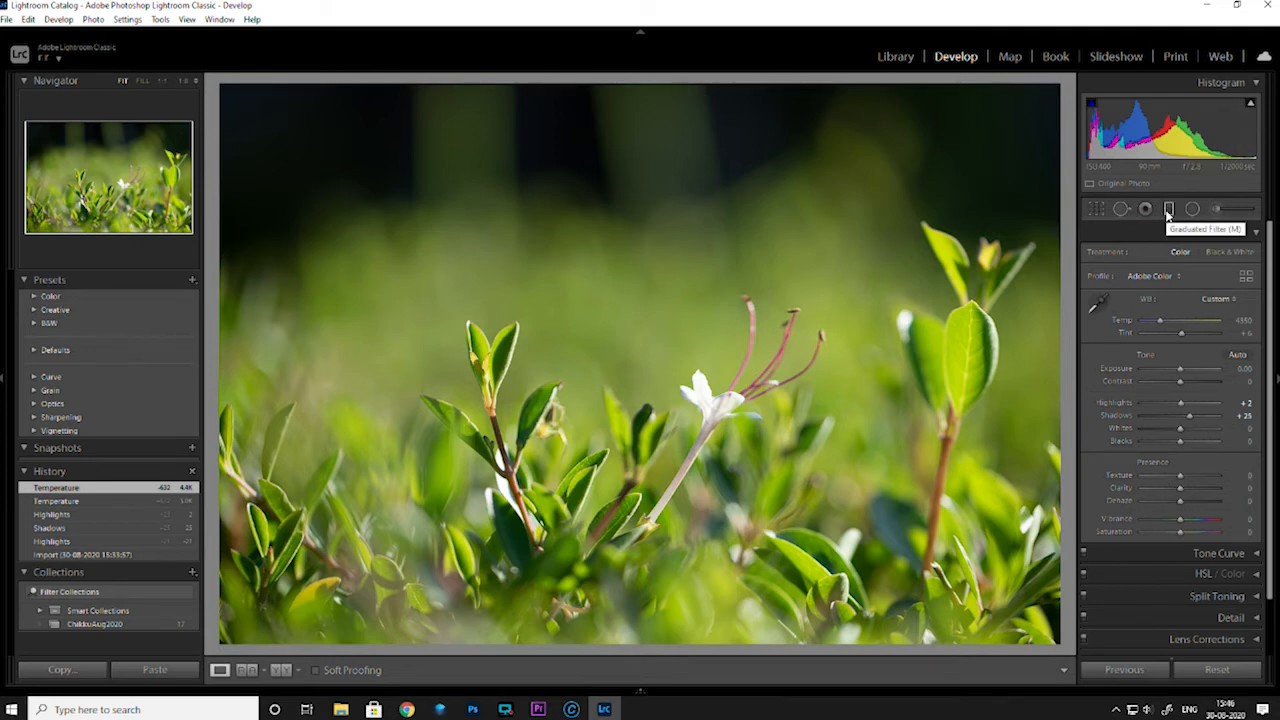
Add a graduated filter with Exposure 1.00 and move its transition down past the photo's lower edge so it covers the whole picture
{"action": "left_click", "coordinate": [1168, 210]}
{"action": "left_click_drag", "start_coordinate": [597, 297], "coordinate": [604, 646]}
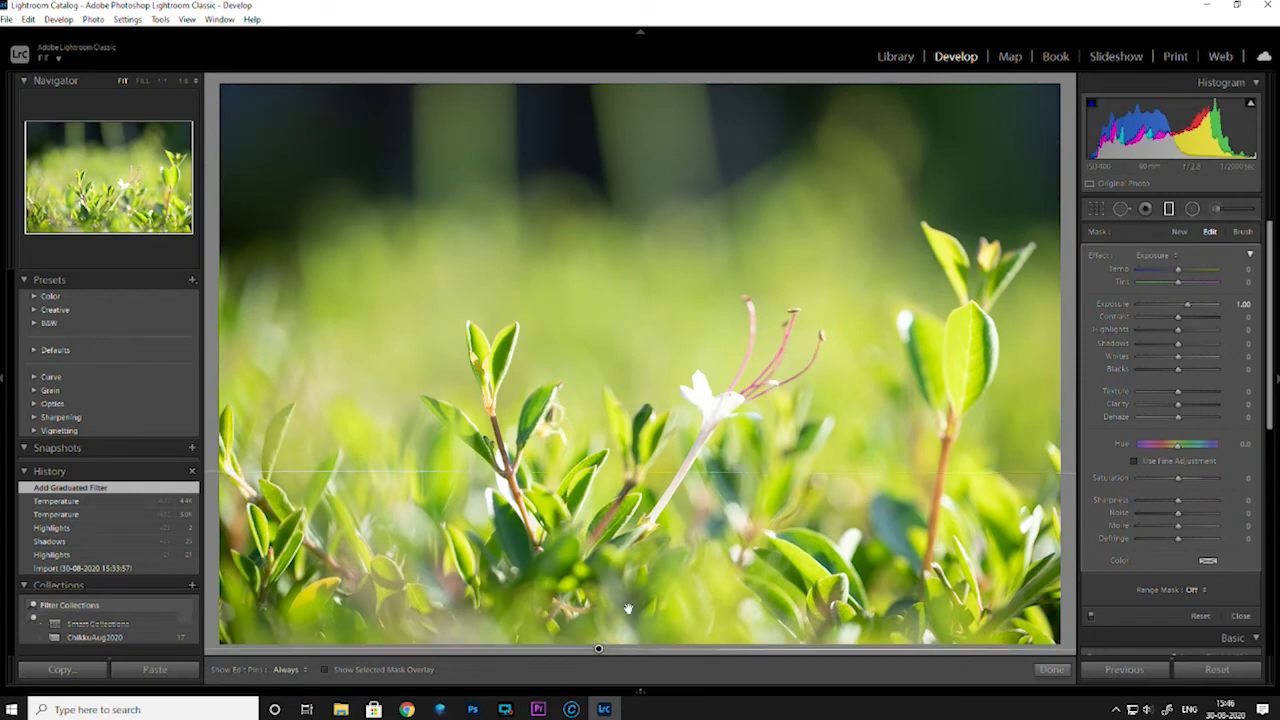
{"action": "left_click_drag", "start_coordinate": [617, 477], "coordinate": [601, 647]}
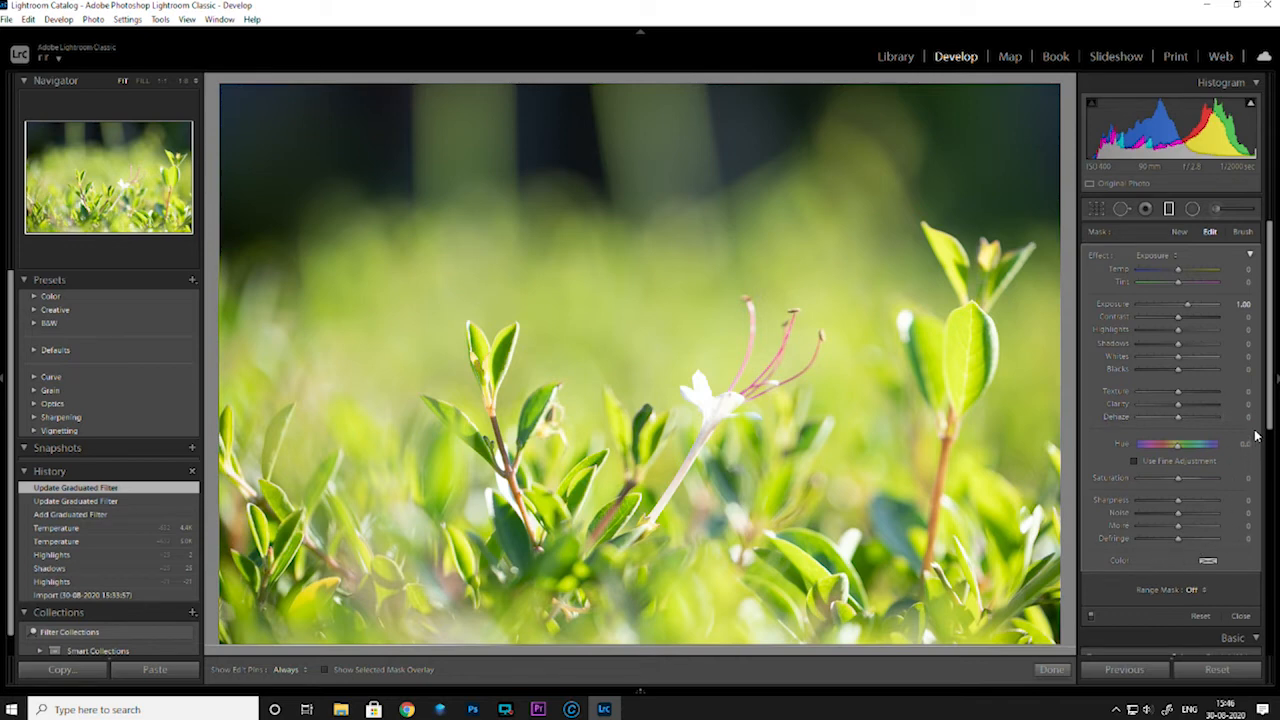
Restrict the graduated filter with a Luminance range mask of 89/100 and set its Temp to 37
{"action": "scroll", "coordinate": [1216, 420], "scroll_direction": "down", "scroll_amount": 3}
{"action": "left_click", "coordinate": [1196, 377]}
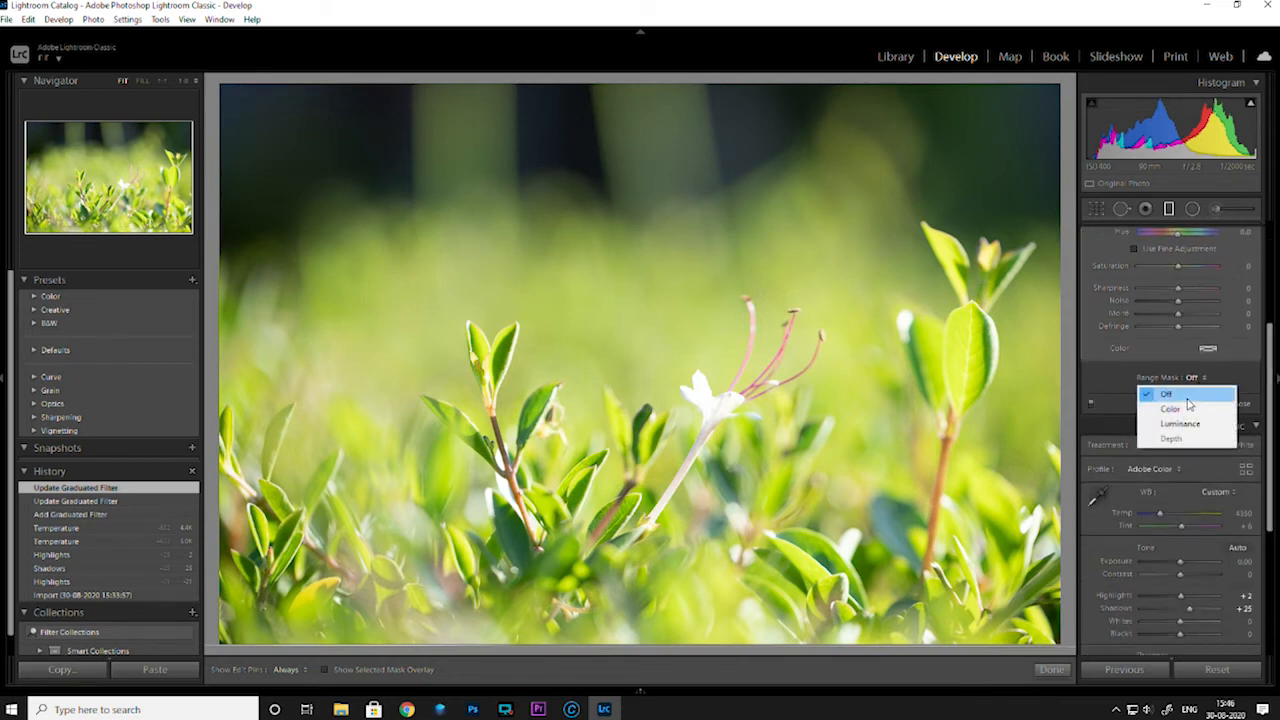
{"action": "left_click", "coordinate": [1185, 420]}
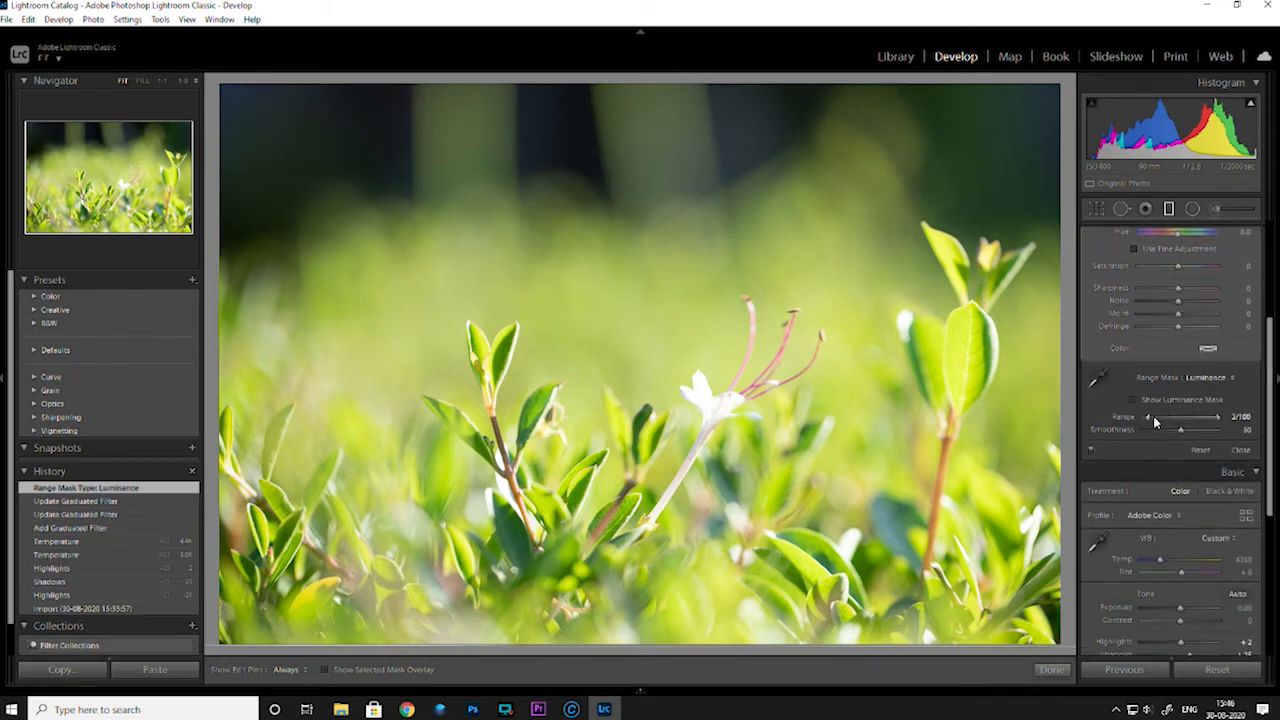
{"action": "left_click_drag", "start_coordinate": [1153, 416], "coordinate": [1195, 419]}
{"action": "scroll", "coordinate": [1272, 440], "scroll_direction": "up", "scroll_amount": 3}
{"action": "left_click_drag", "start_coordinate": [1180, 280], "coordinate": [1193, 279]}
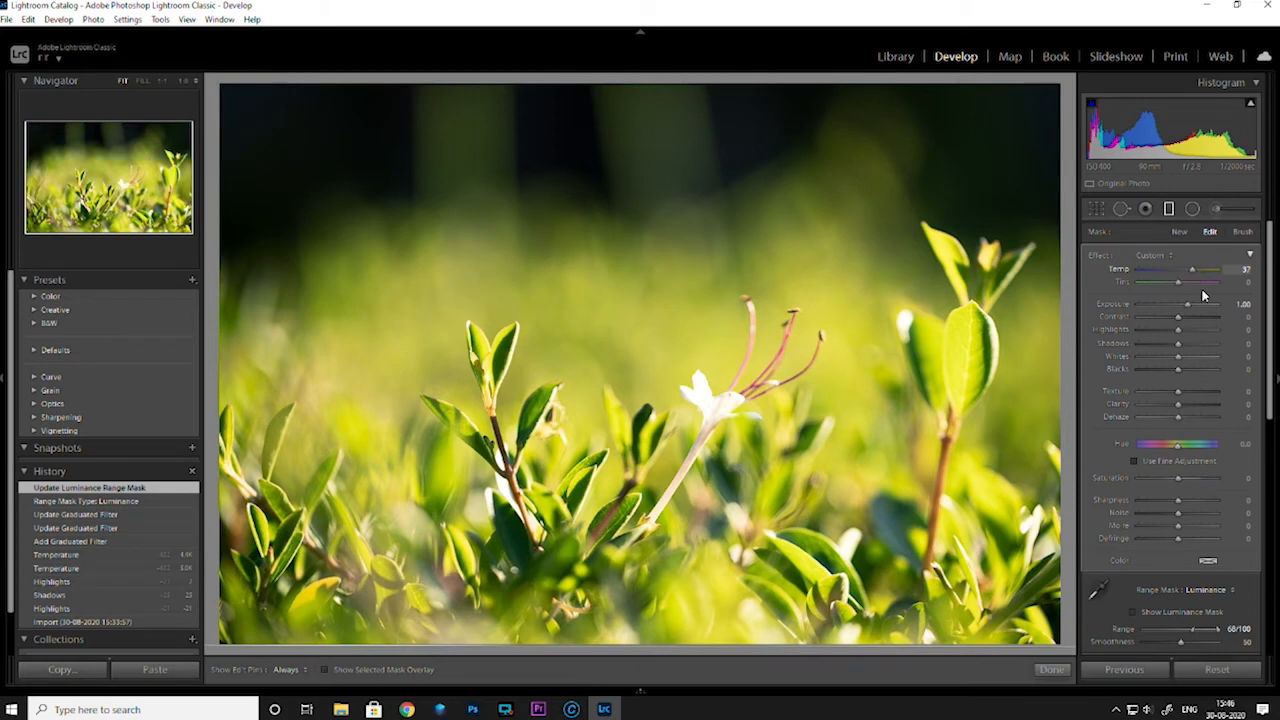
{"action": "scroll", "coordinate": [1230, 440], "scroll_direction": "down", "scroll_amount": 5}
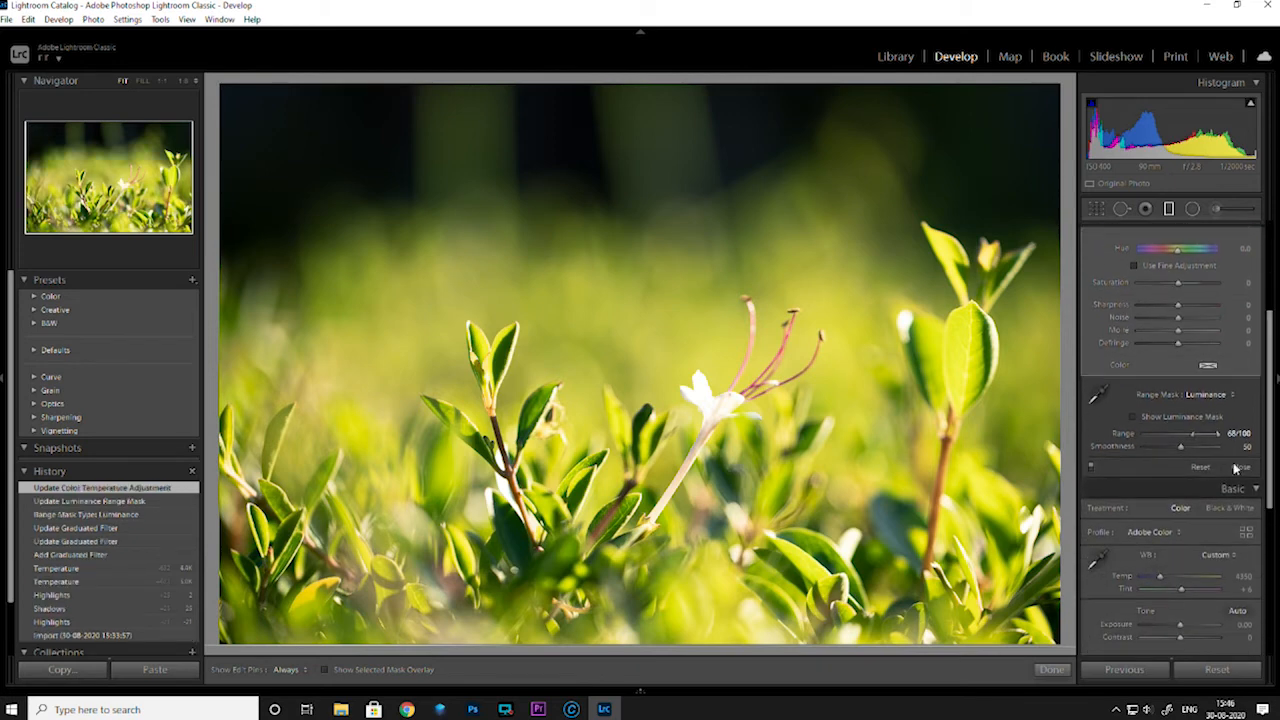
{"action": "left_click_drag", "start_coordinate": [1195, 438], "coordinate": [1212, 435]}
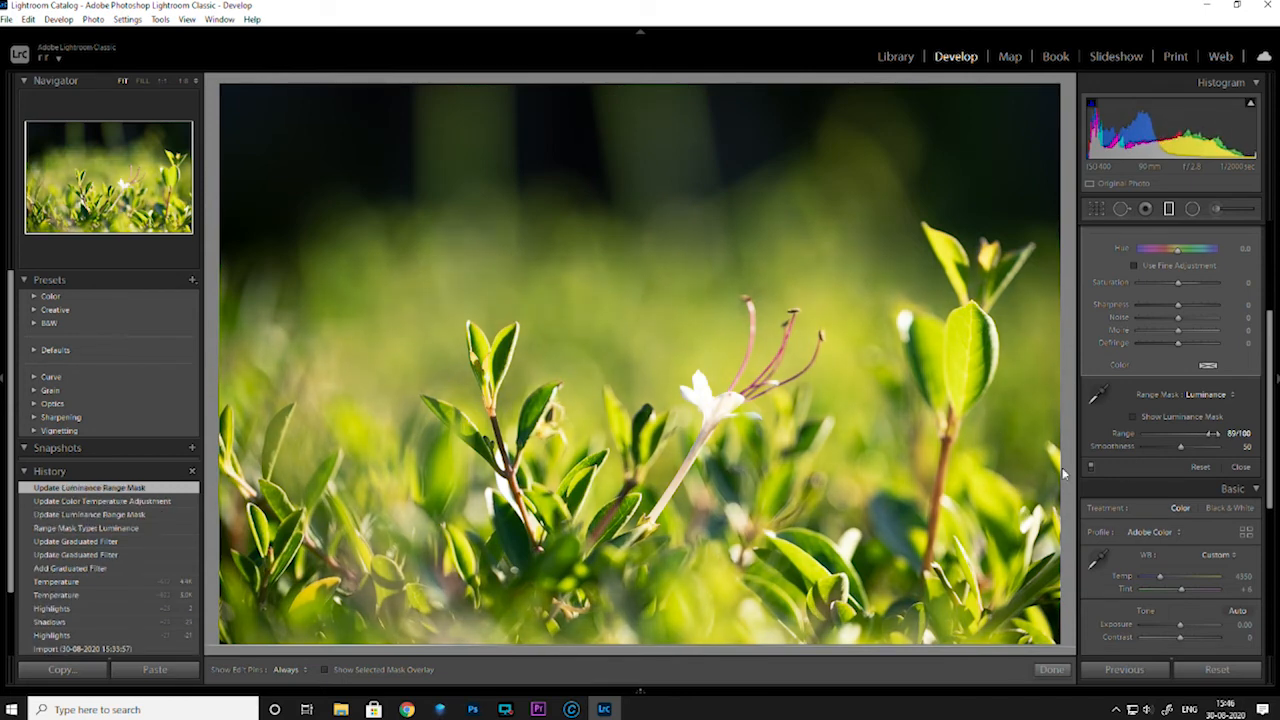
Finish the graduated filter and compare the flower photo's before and after versions side by side
{"action": "left_click", "coordinate": [1050, 670]}
{"action": "key", "text": "y"}
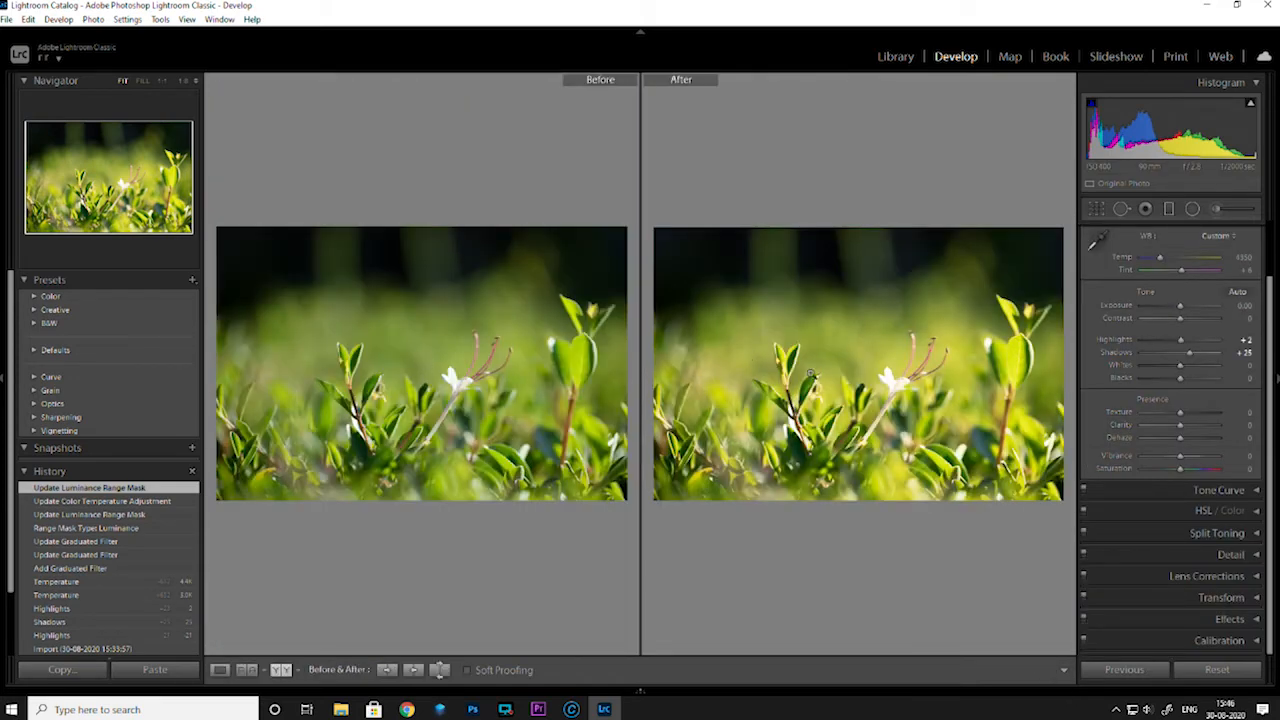
{"action": "key", "text": "y"}
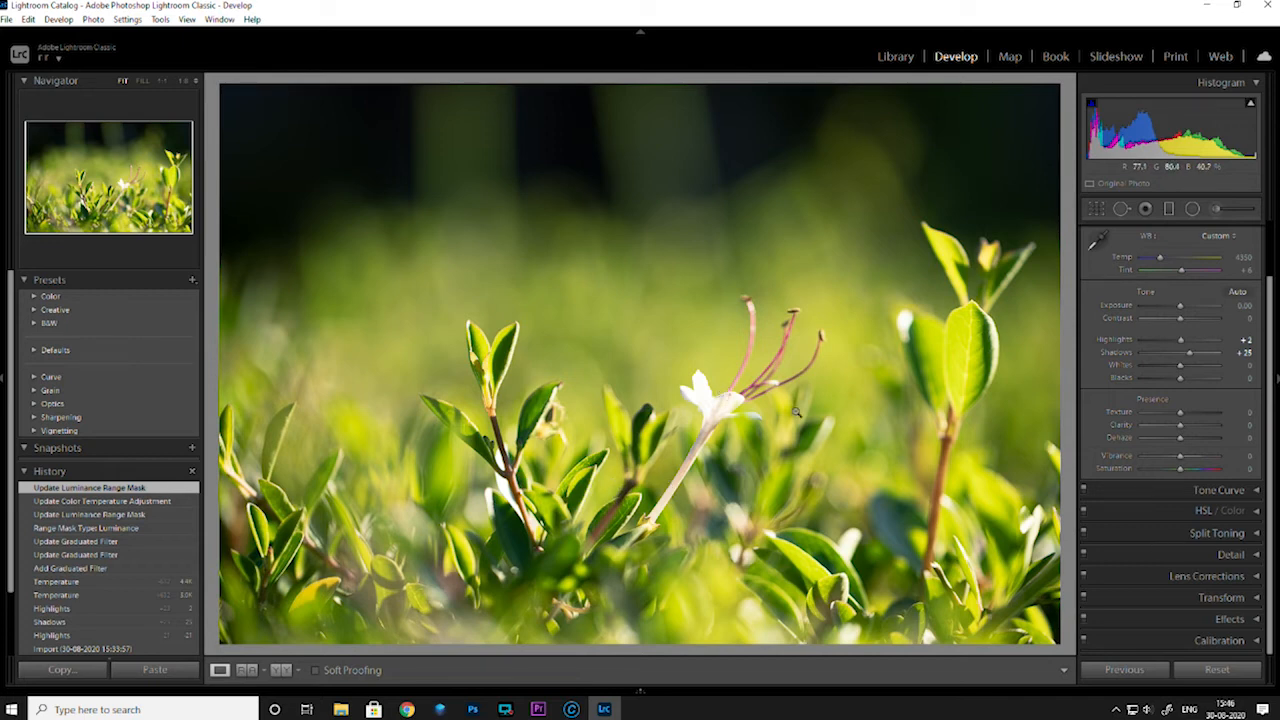
Darken the green background with the HSL targeted adjustment, setting Luminance Yellow to -52 and Green to -47
{"action": "left_click", "coordinate": [1200, 511]}
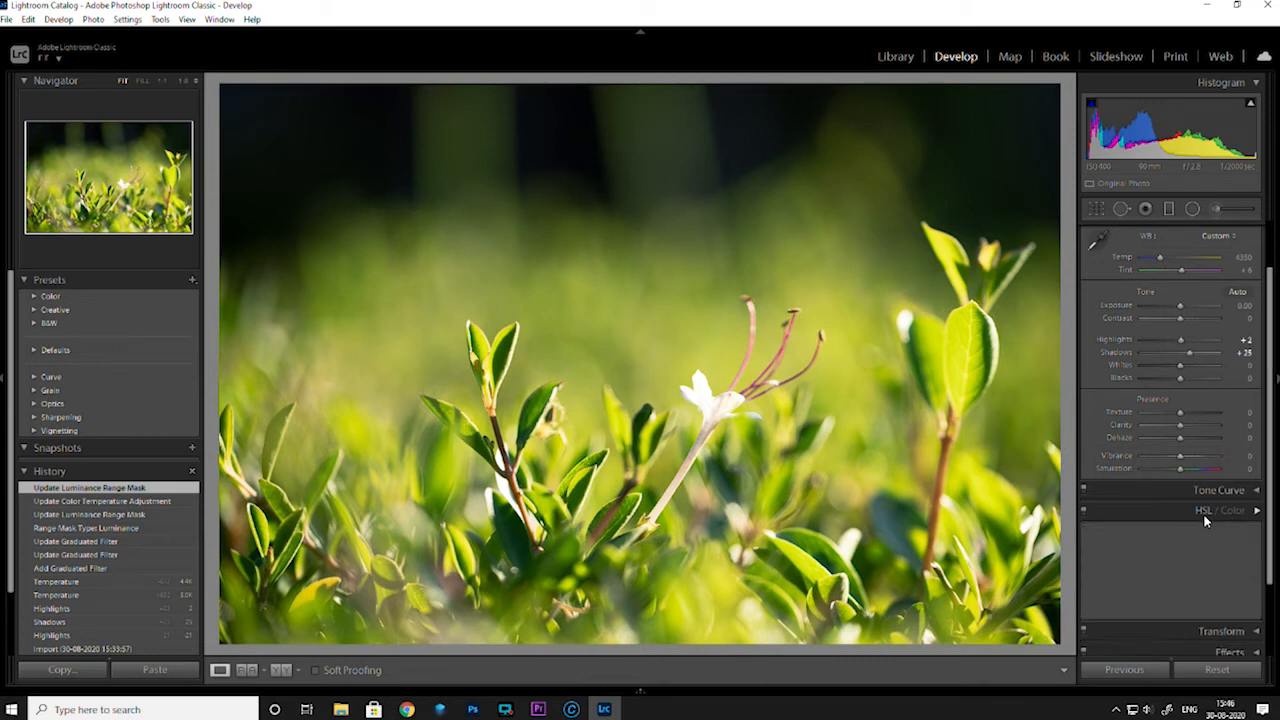
{"action": "left_click", "coordinate": [1199, 517]}
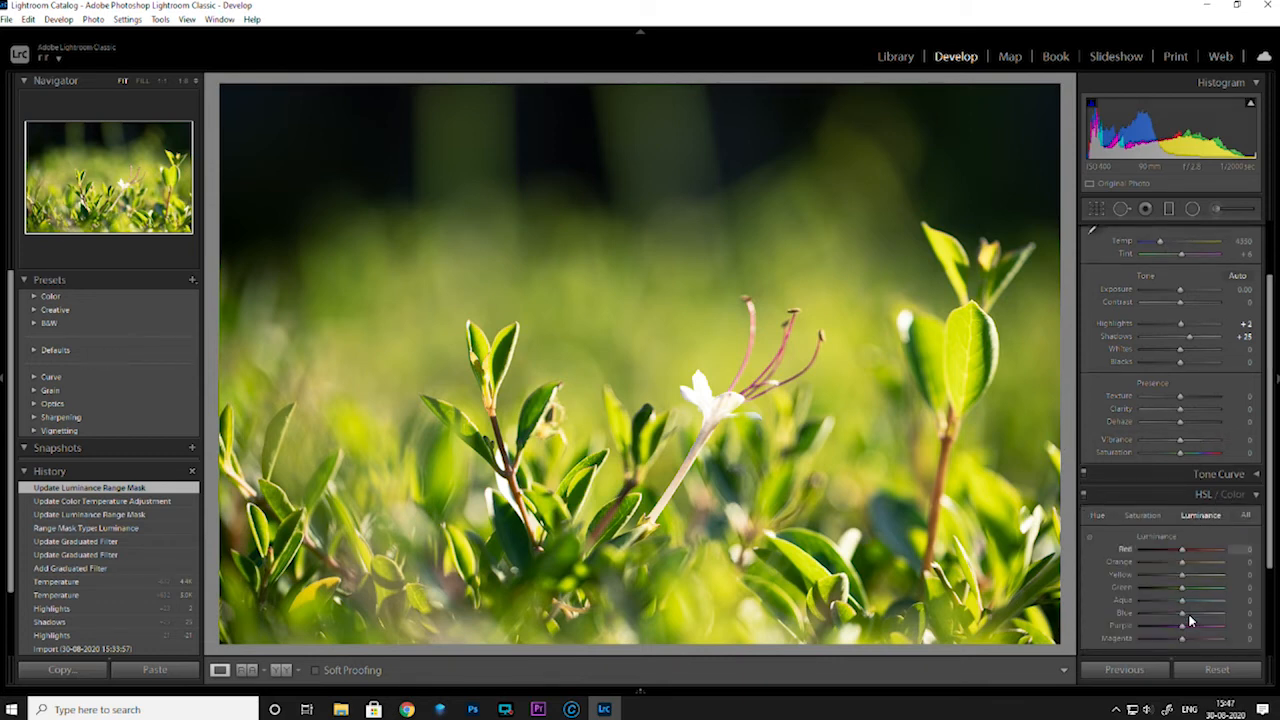
{"action": "left_click", "coordinate": [1090, 539]}
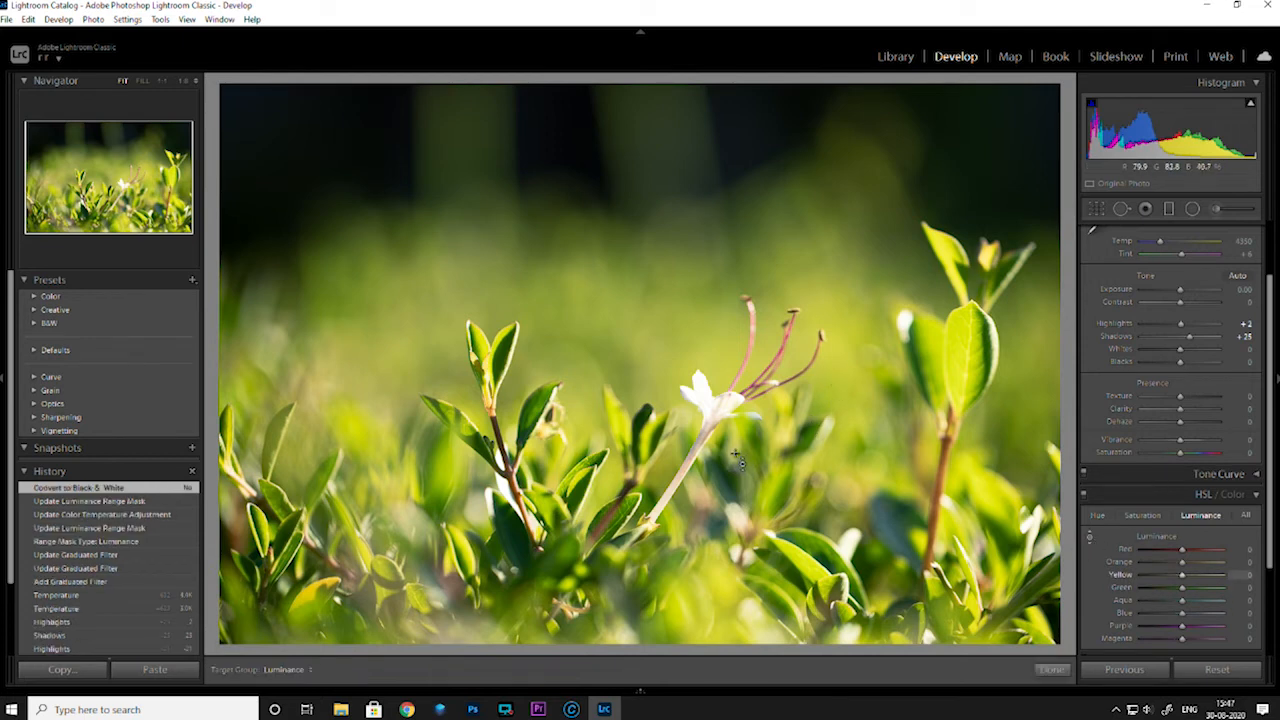
{"action": "left_click_drag", "start_coordinate": [847, 403], "coordinate": [847, 430]}
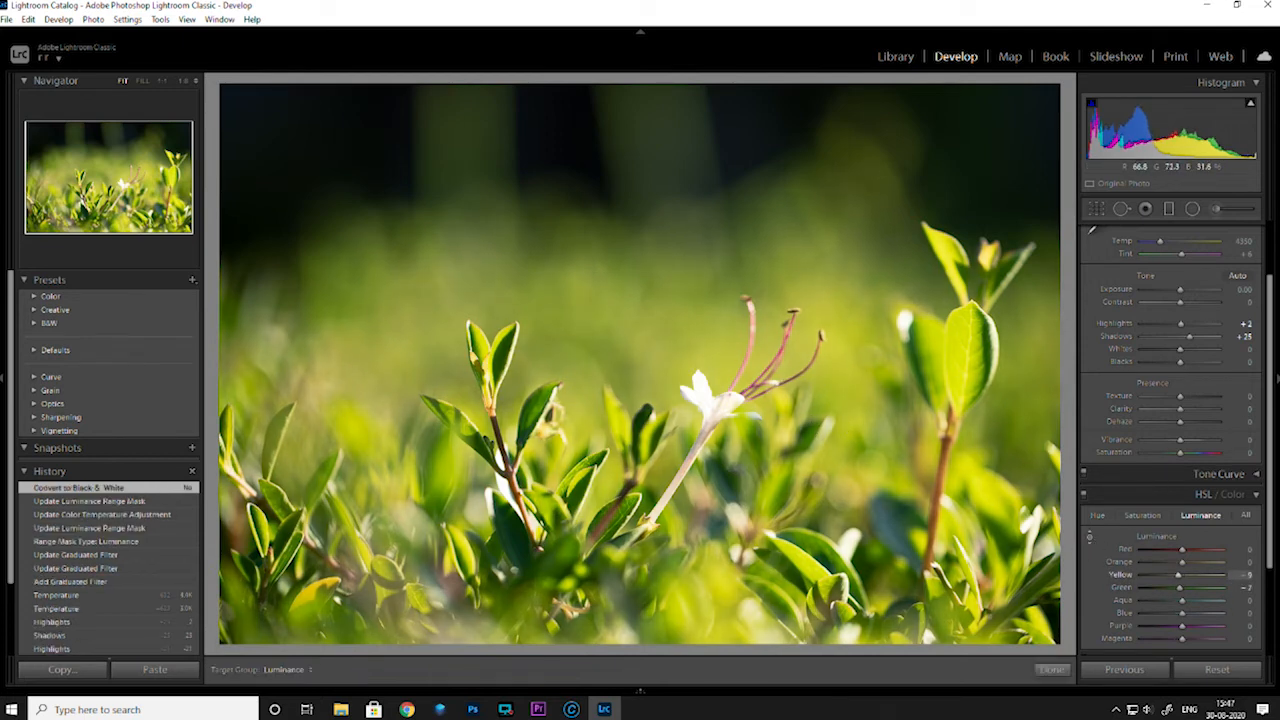
{"action": "left_click_drag", "start_coordinate": [609, 323], "coordinate": [609, 375]}
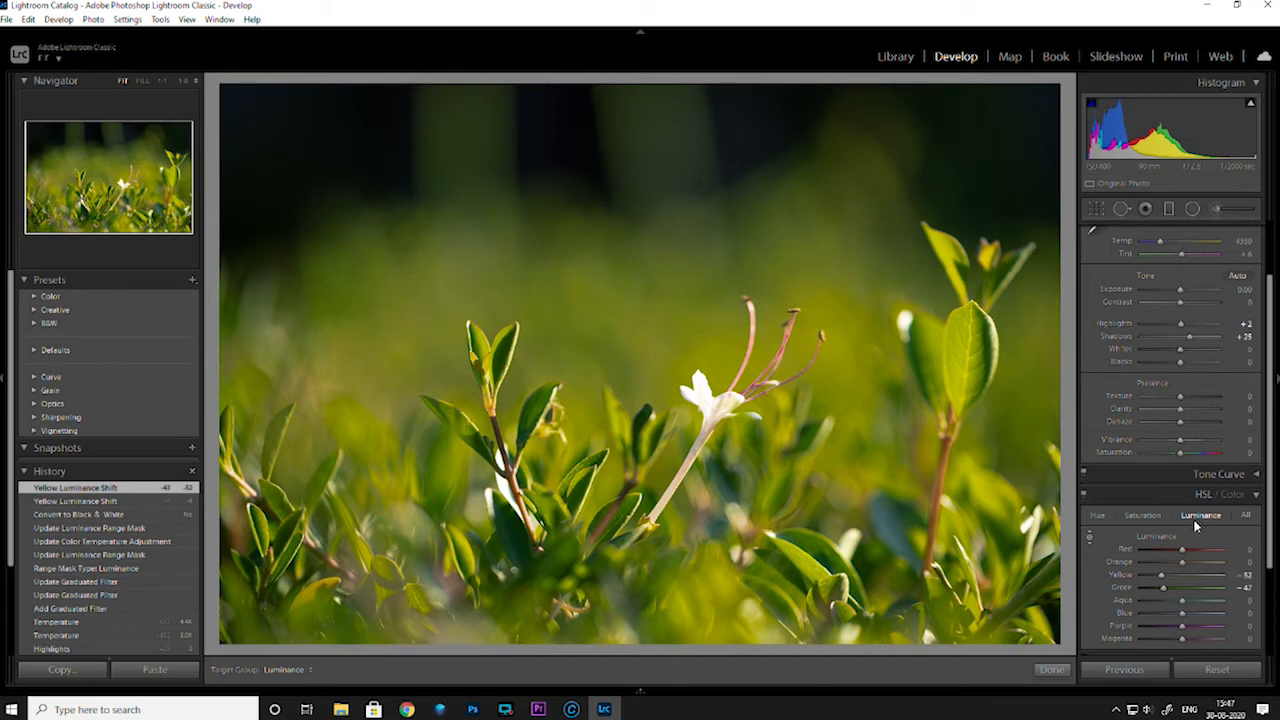
Try a slight saturation change on the bright leaf, and set Luminance Yellow to -42 and Green to -44
{"action": "left_click", "coordinate": [1140, 515]}
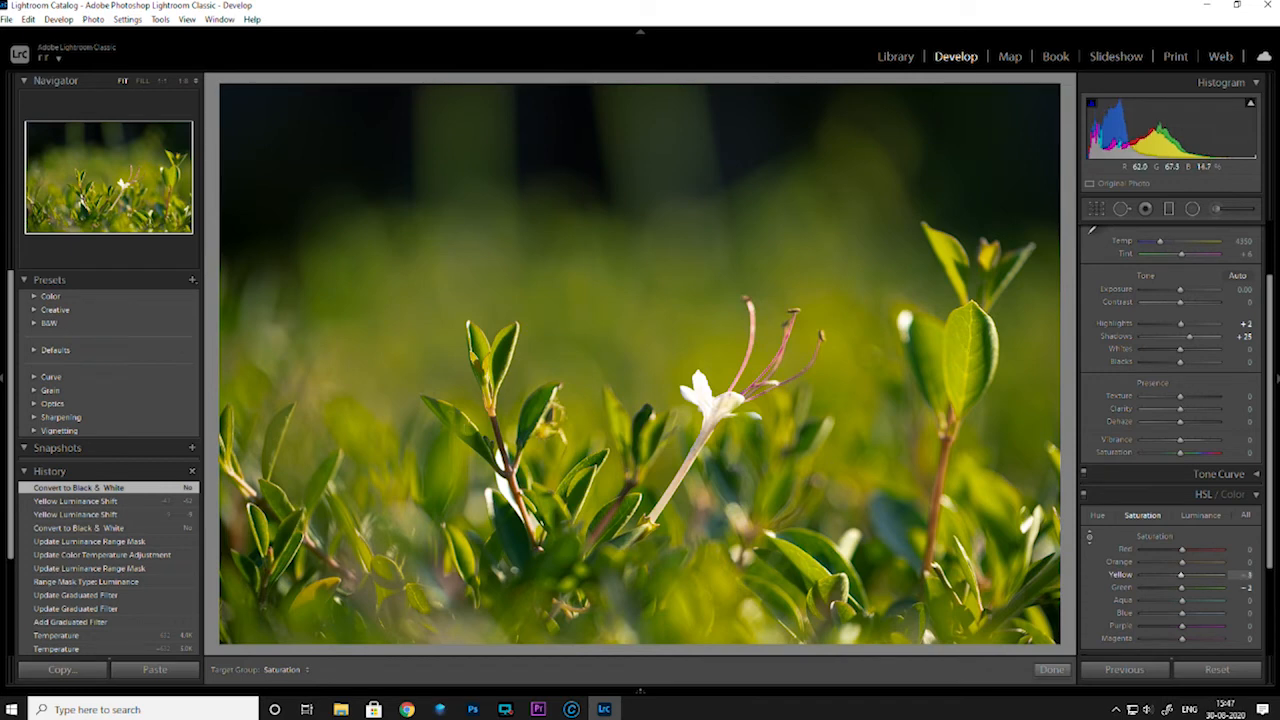
{"action": "mouse_move", "coordinate": [970, 360]}
{"action": "left_mouse_down"}
{"action": "mouse_move", "coordinate": [970, 392]}
{"action": "mouse_move", "coordinate": [970, 355]}
{"action": "left_mouse_up"}
{"action": "left_click", "coordinate": [1202, 516]}
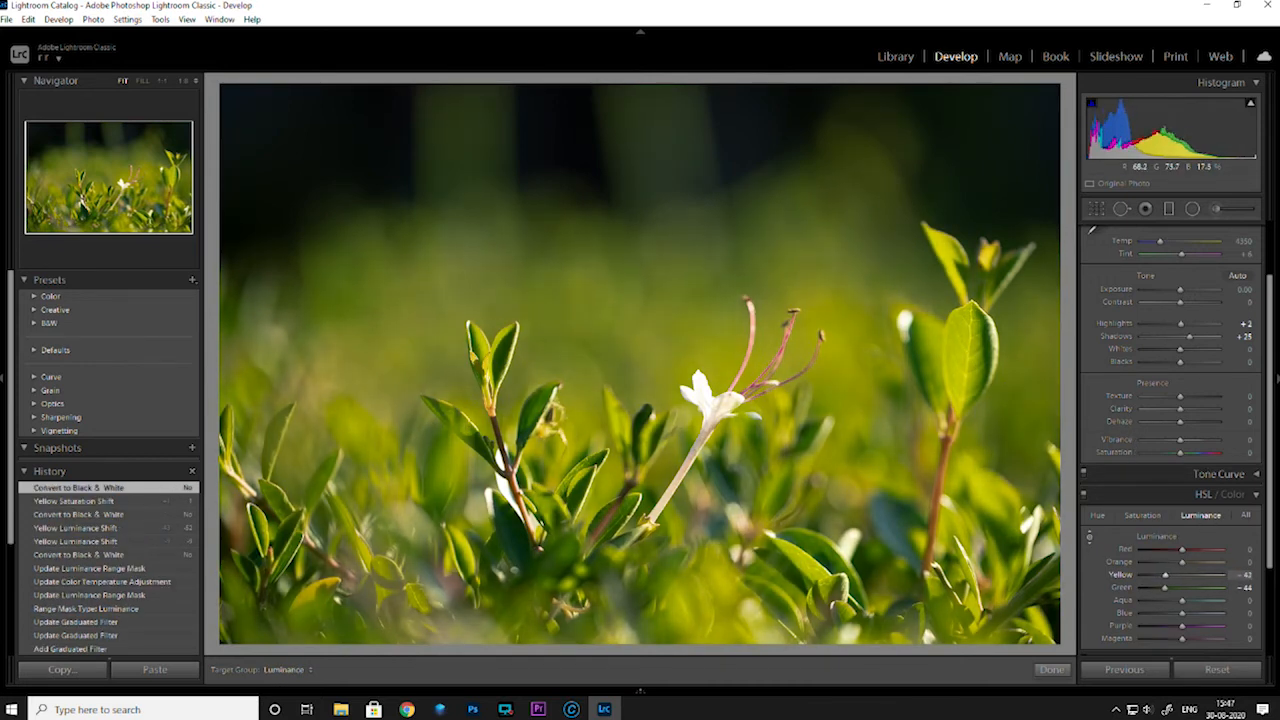
{"action": "left_click_drag", "start_coordinate": [970, 358], "coordinate": [970, 355]}
Boost the stem and flower colours with the targeted adjustment, setting Saturation Red to +1, Orange to +42 and Yellow to +60
{"action": "left_click", "coordinate": [1138, 515]}
{"action": "left_click_drag", "start_coordinate": [683, 466], "coordinate": [683, 450]}
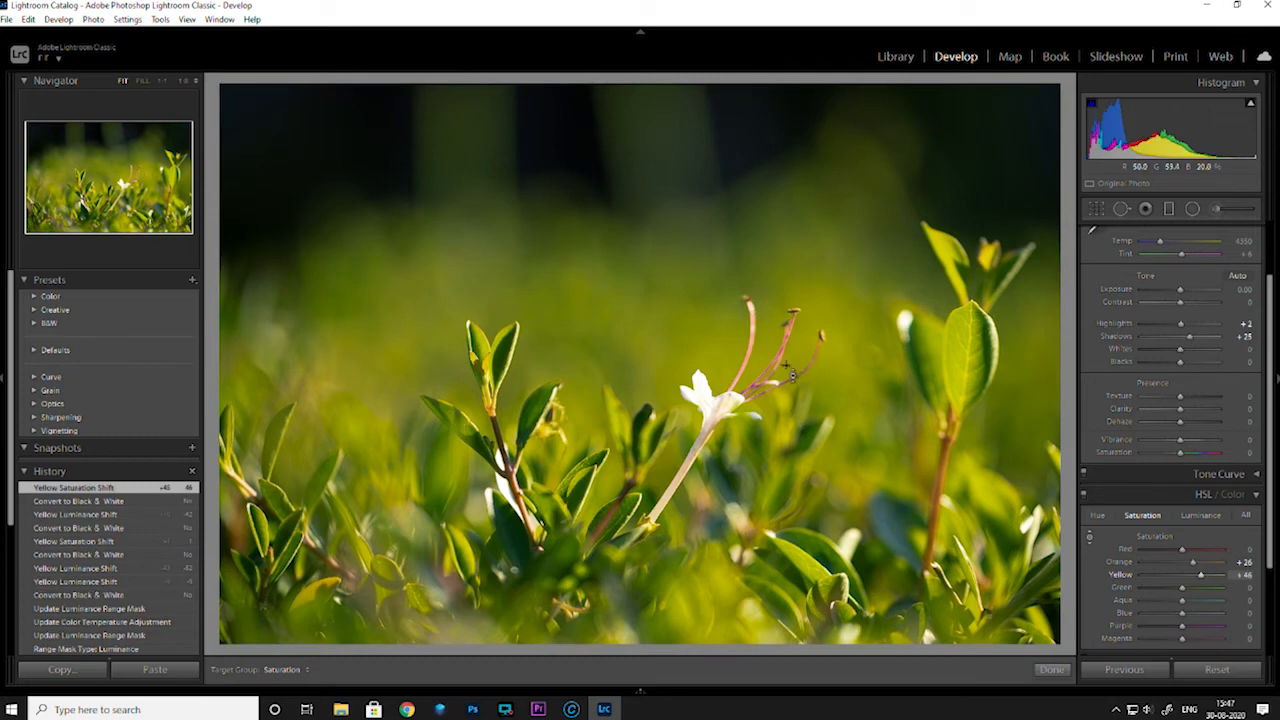
{"action": "left_click_drag", "start_coordinate": [788, 342], "coordinate": [788, 340]}
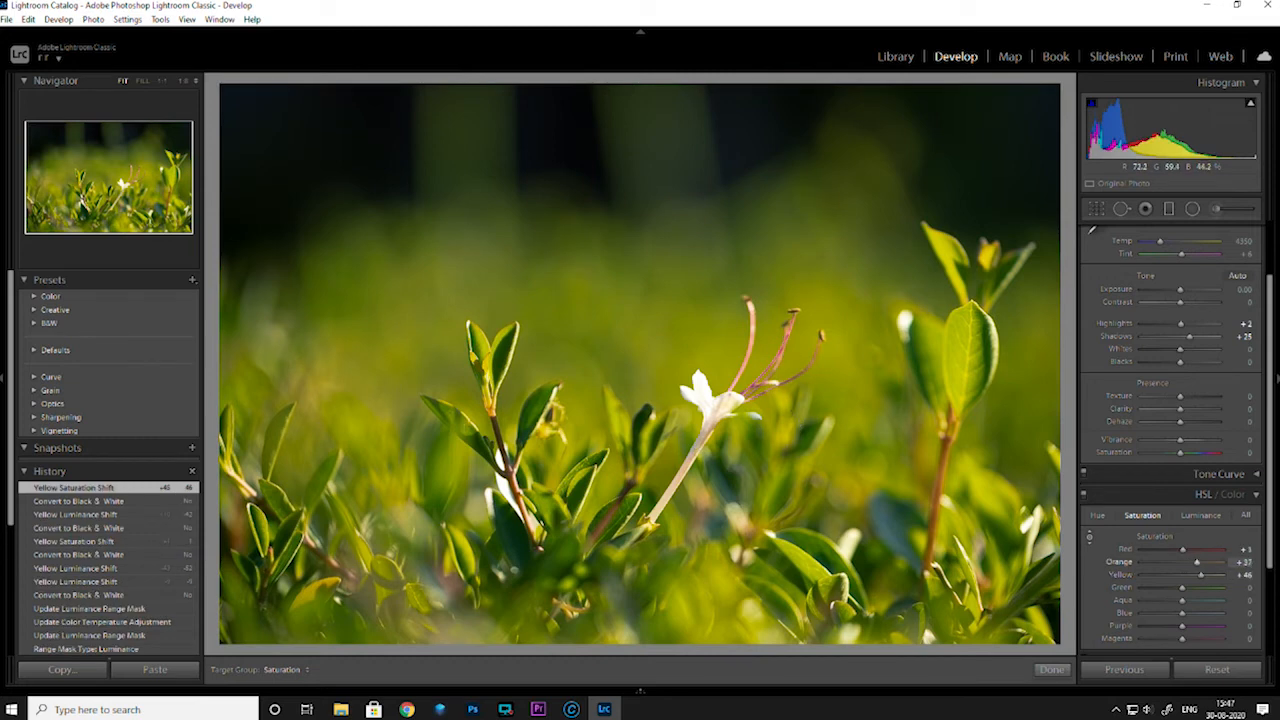
{"action": "left_click_drag", "start_coordinate": [718, 412], "coordinate": [713, 395]}
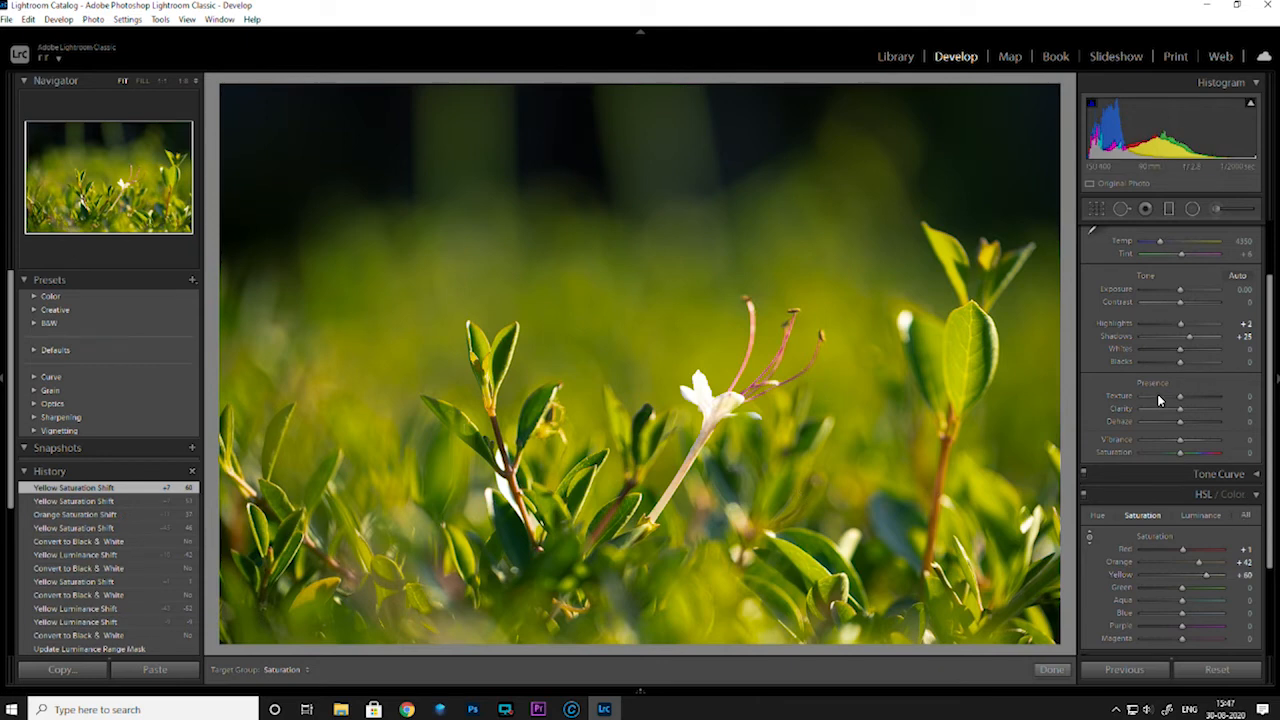
{"action": "left_click", "coordinate": [1051, 669]}
Add a radial filter centred on the white flower and reset its effect values
{"action": "scroll", "coordinate": [1272, 478], "scroll_direction": "up", "scroll_amount": 3}
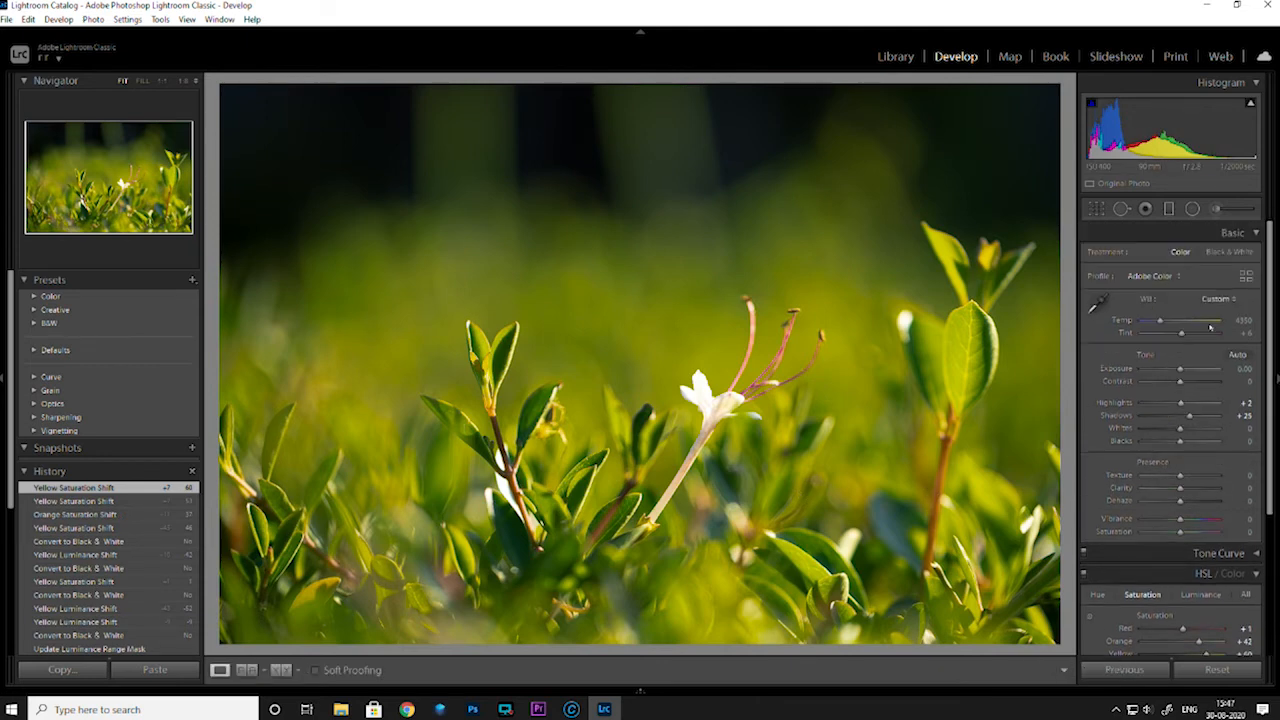
{"action": "left_click", "coordinate": [1192, 208]}
{"action": "left_click_drag", "start_coordinate": [701, 384], "coordinate": [766, 444]}
{"action": "left_click_drag", "start_coordinate": [701, 384], "coordinate": [711, 396]}
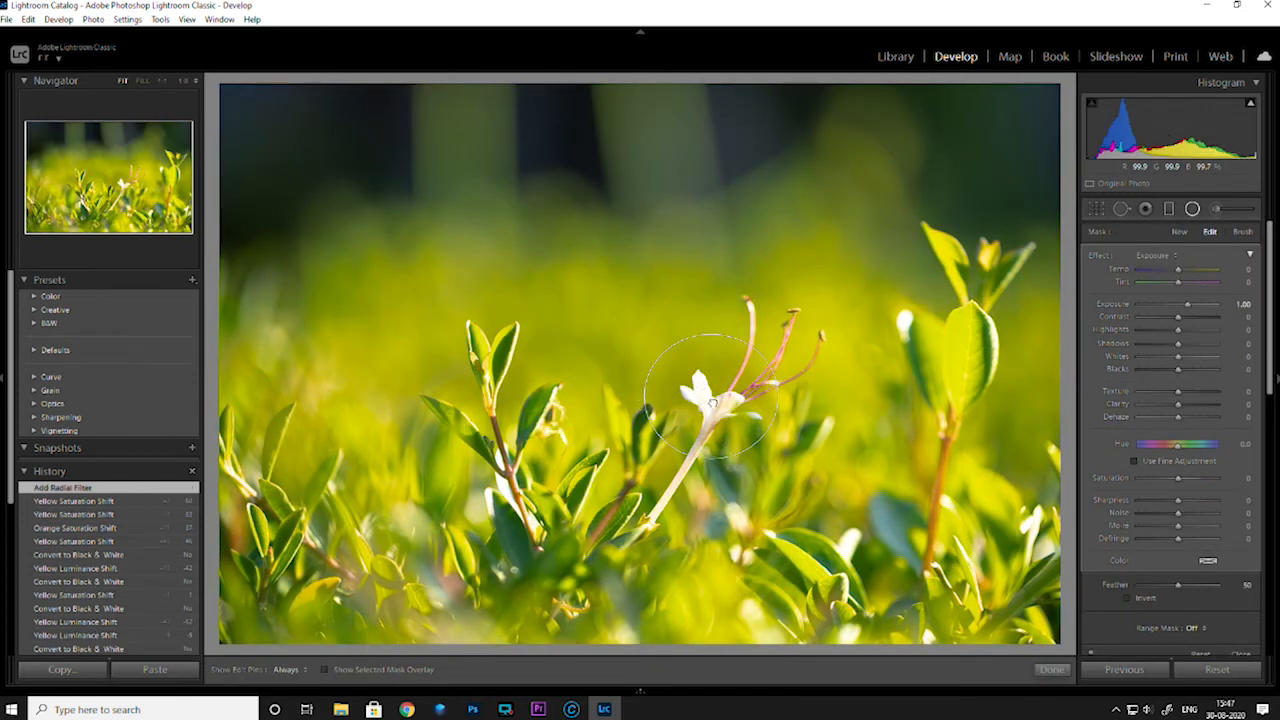
{"action": "double_click", "coordinate": [1100, 256]}
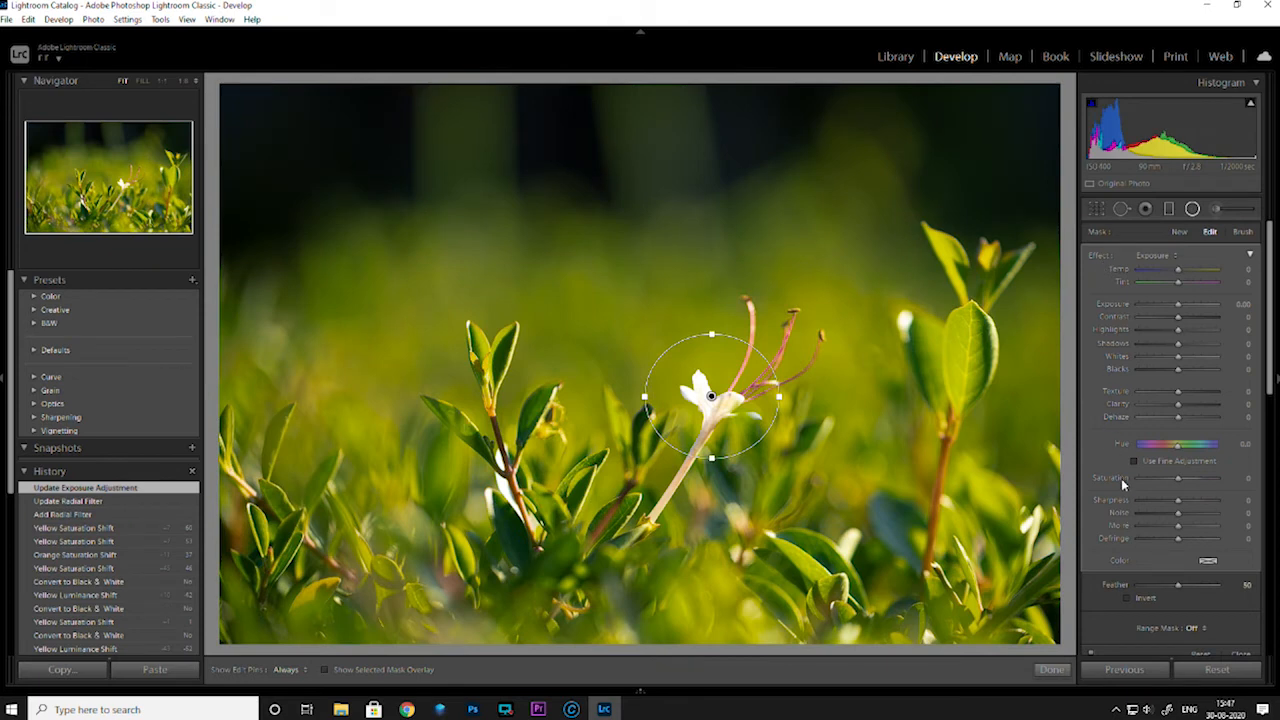
Invert the radial filter so it affects the flower, lower its Highlights to about -71 and finish the filter
{"action": "left_click", "coordinate": [1128, 598]}
{"action": "left_click_drag", "start_coordinate": [1170, 335], "coordinate": [1159, 329]}
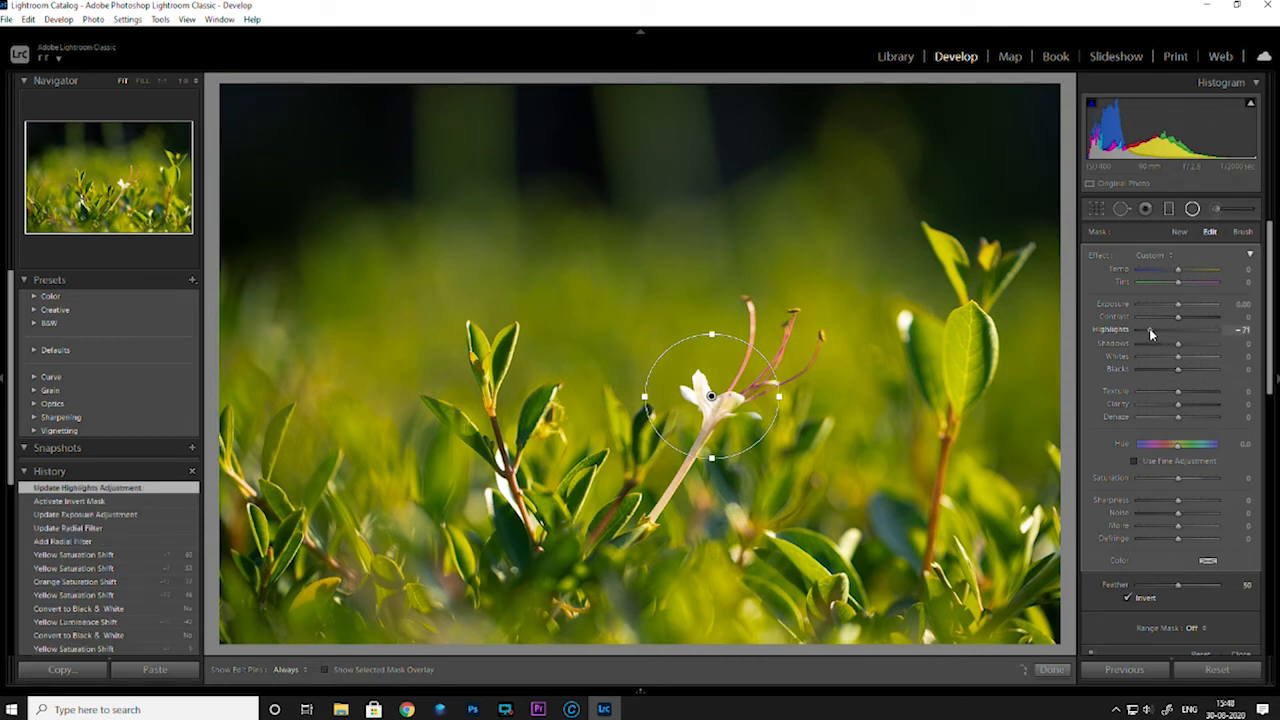
{"action": "left_click_drag", "start_coordinate": [1148, 333], "coordinate": [1148, 340]}
{"action": "left_click", "coordinate": [1051, 669]}
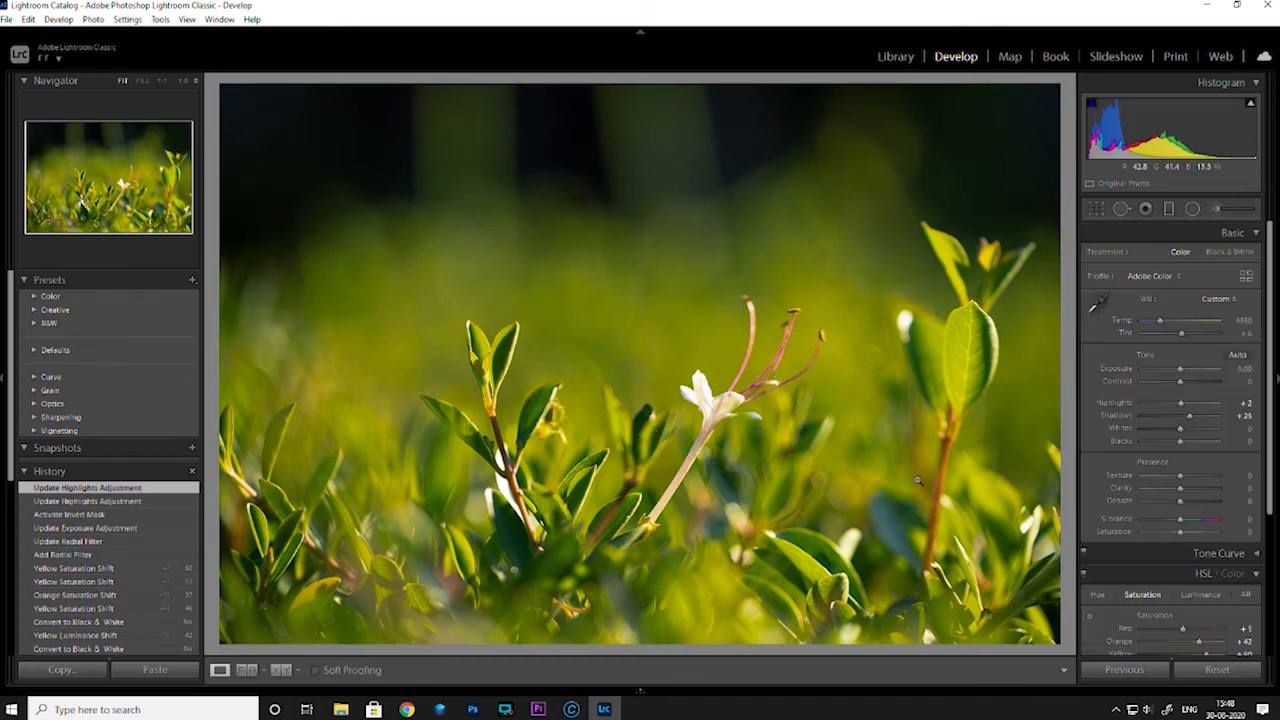
Add a second radial filter around the white flower, widen and invert it, and set its Exposure to 0.72
{"action": "left_click", "coordinate": [1193, 209]}
{"action": "left_click_drag", "start_coordinate": [676, 334], "coordinate": [706, 412]}
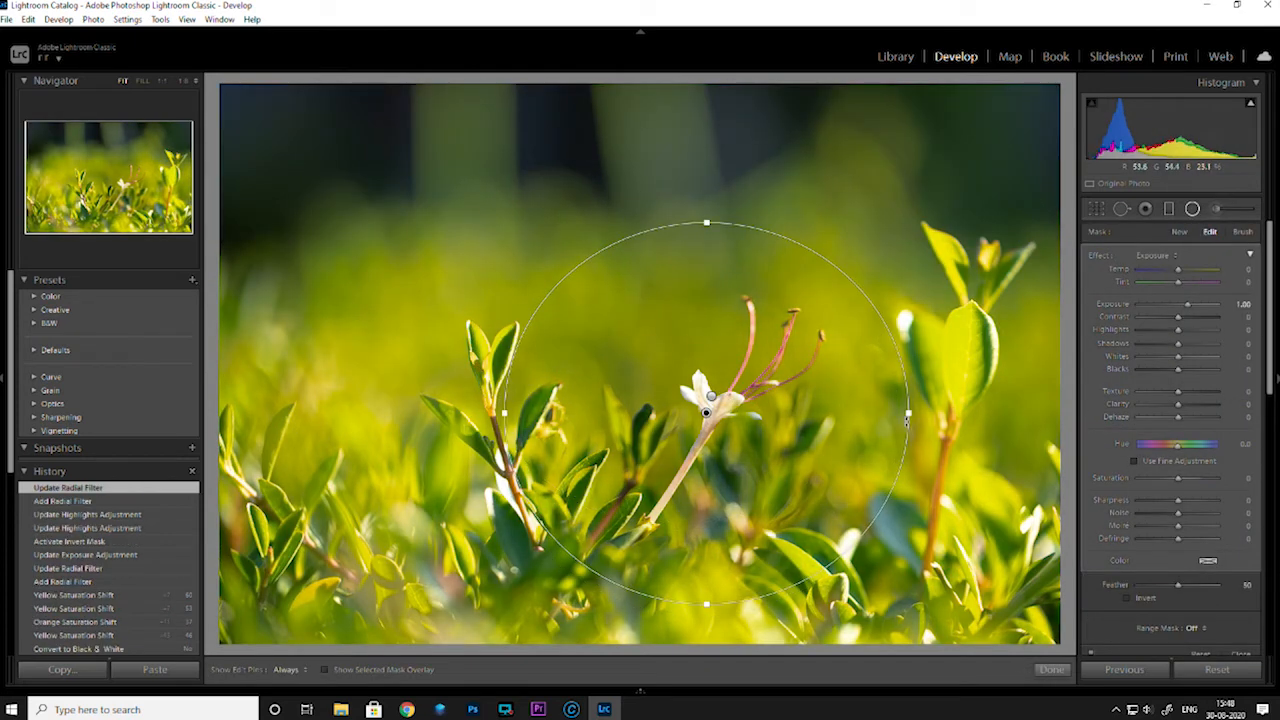
{"action": "left_click_drag", "start_coordinate": [908, 413], "coordinate": [932, 413]}
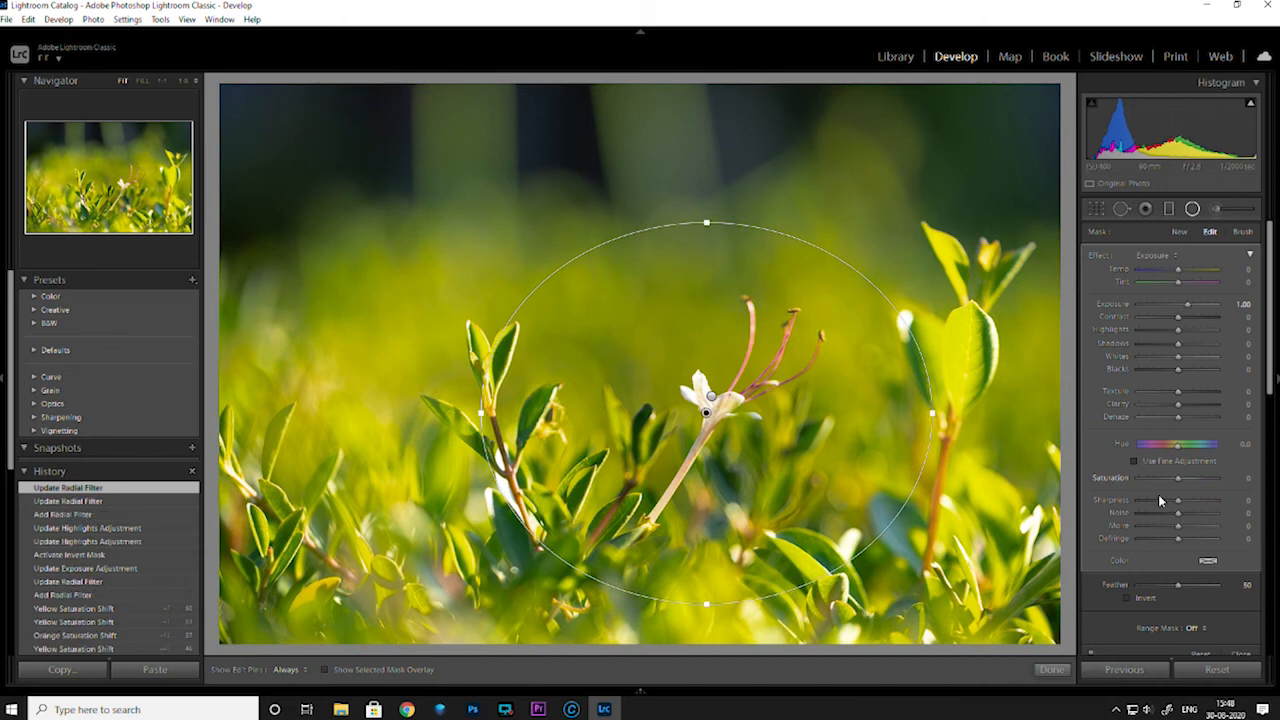
{"action": "left_click", "coordinate": [1128, 597]}
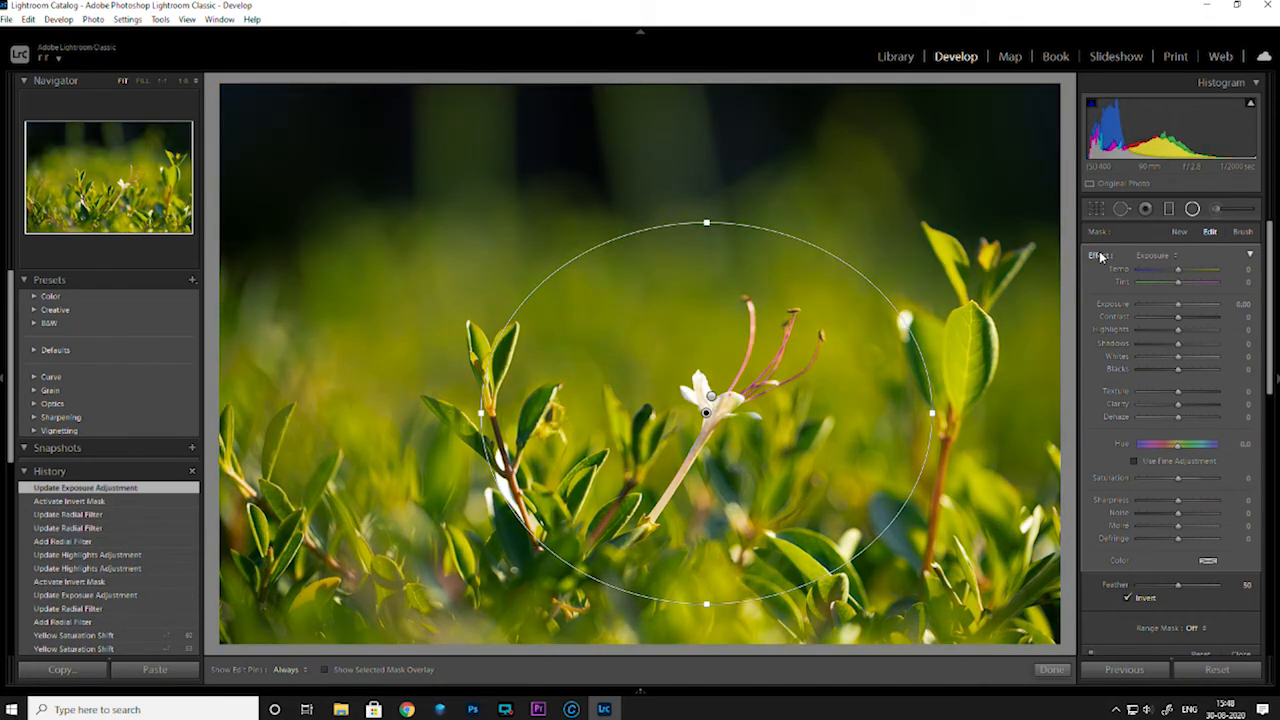
{"action": "left_click_drag", "start_coordinate": [1187, 305], "coordinate": [1185, 312]}
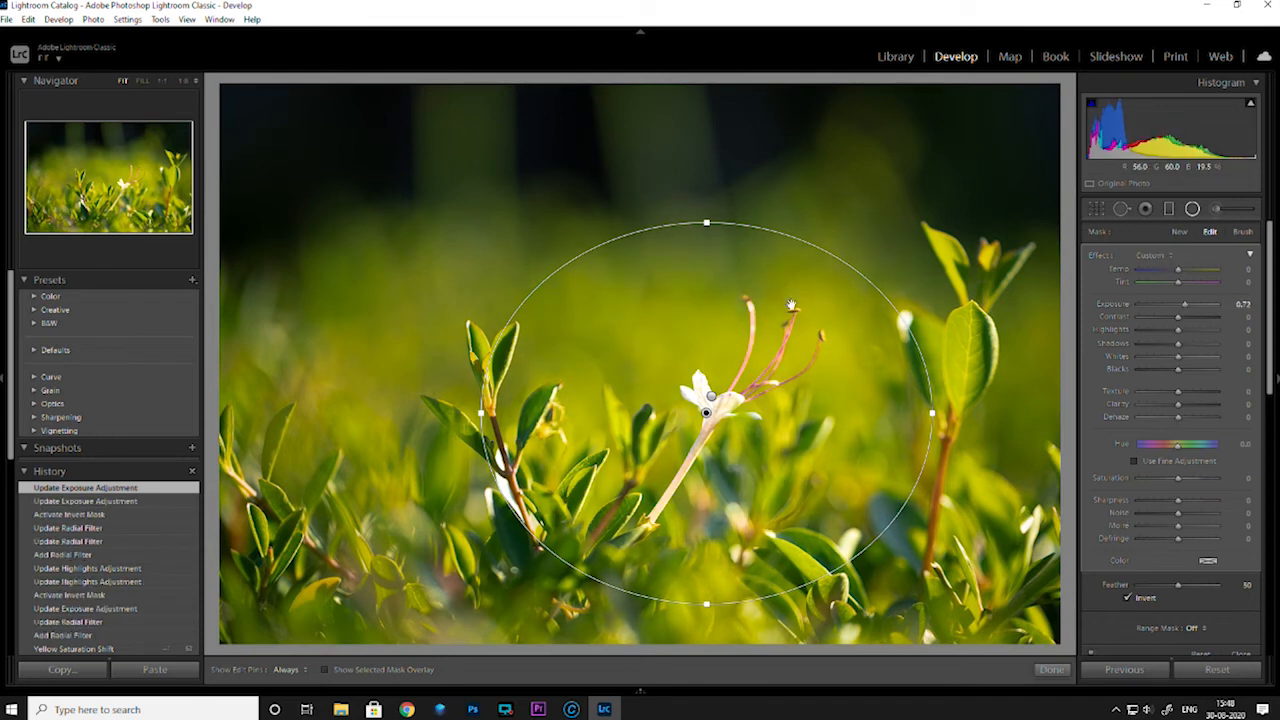
Make the radial filter slightly taller and narrower, set its Feather to 76 and finish the filter
{"action": "mouse_move", "coordinate": [706, 222]}
{"action": "left_mouse_down"}
{"action": "mouse_move", "coordinate": [703, 184]}
{"action": "mouse_move", "coordinate": [705, 208]}
{"action": "left_mouse_up"}
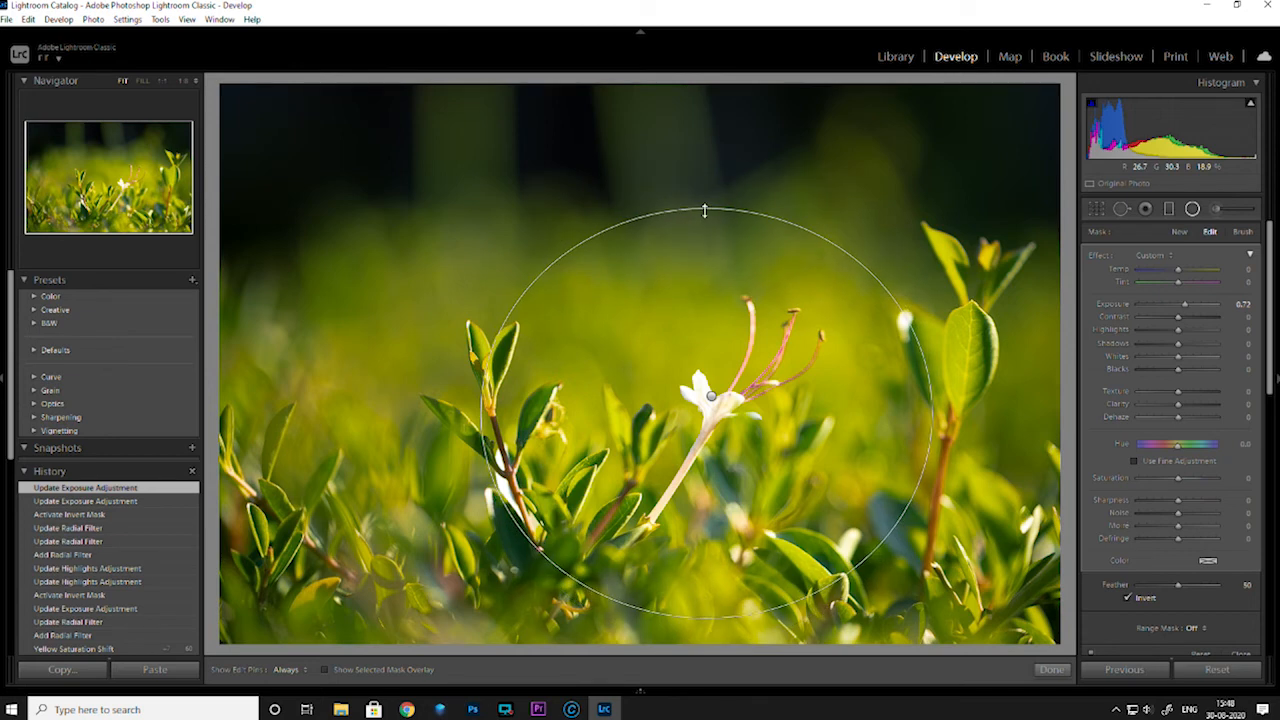
{"action": "left_click_drag", "start_coordinate": [933, 420], "coordinate": [929, 413]}
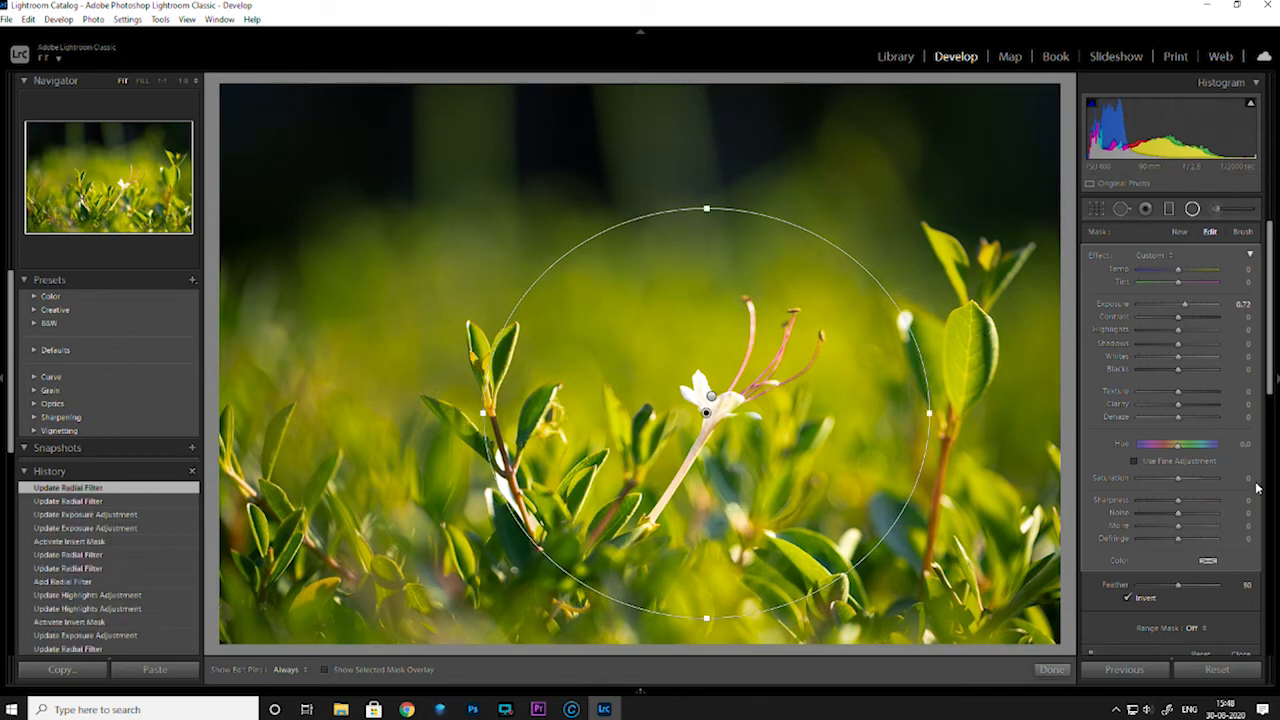
{"action": "scroll", "coordinate": [1200, 455], "scroll_direction": "down", "scroll_amount": 3}
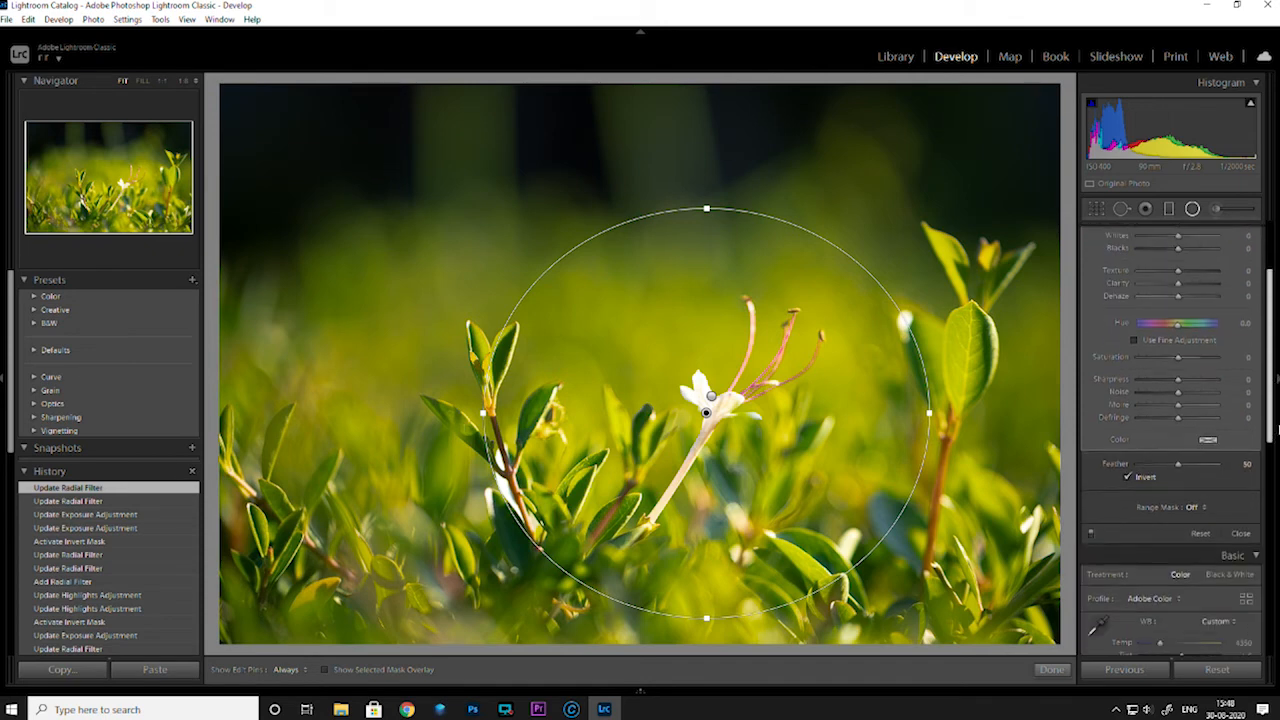
{"action": "left_click", "coordinate": [1200, 463]}
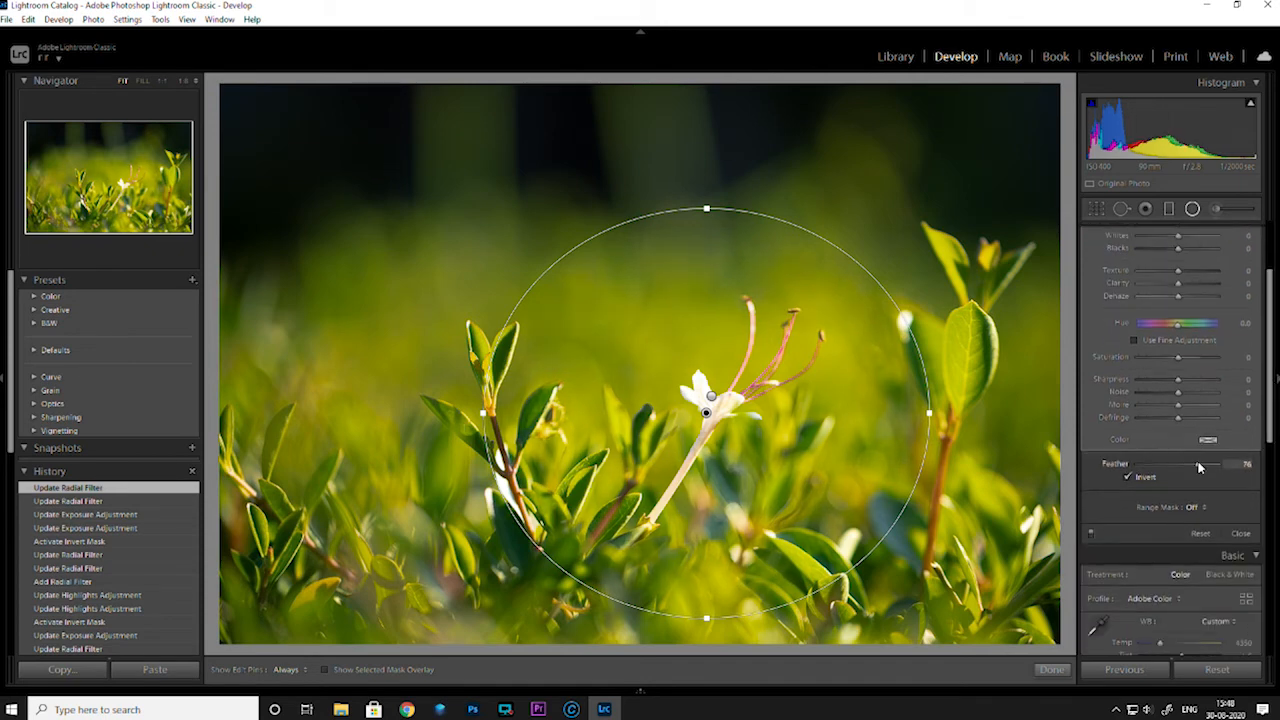
{"action": "left_click", "coordinate": [1050, 673]}
Compare the before and after versions of the flower photo side by side, including a closer view
{"action": "key", "text": "y"}
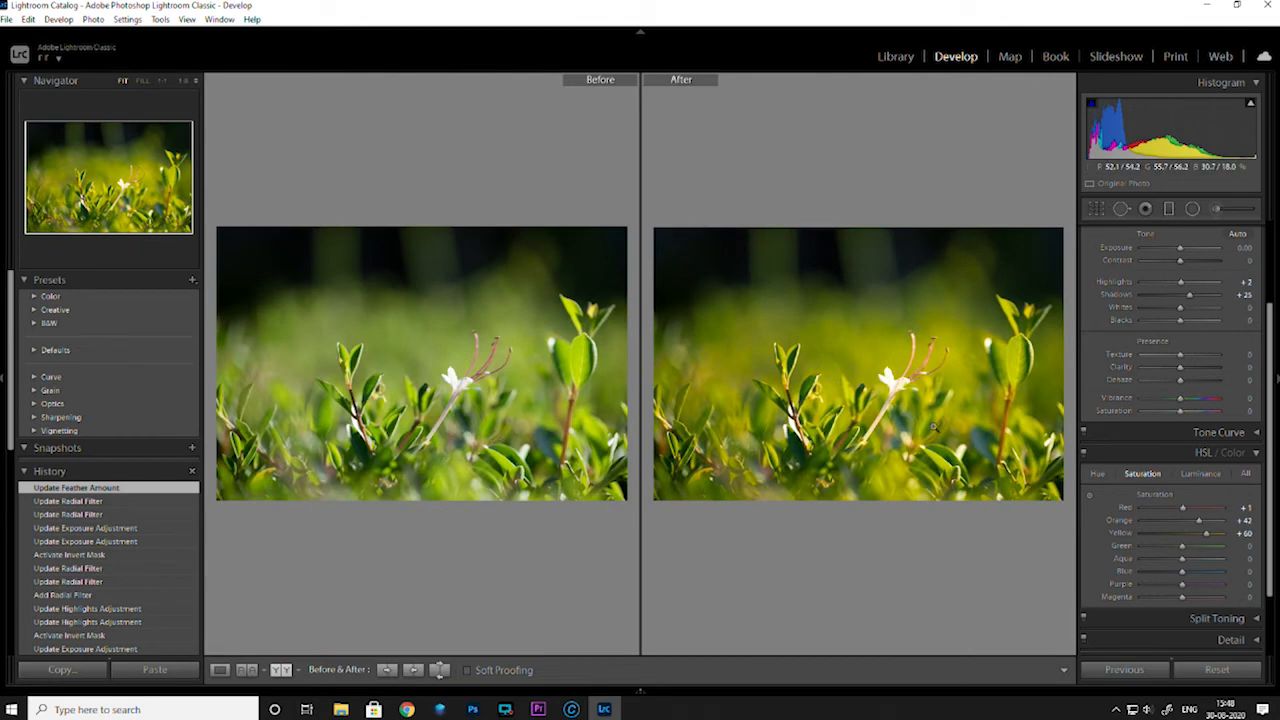
{"action": "key", "text": "y"}
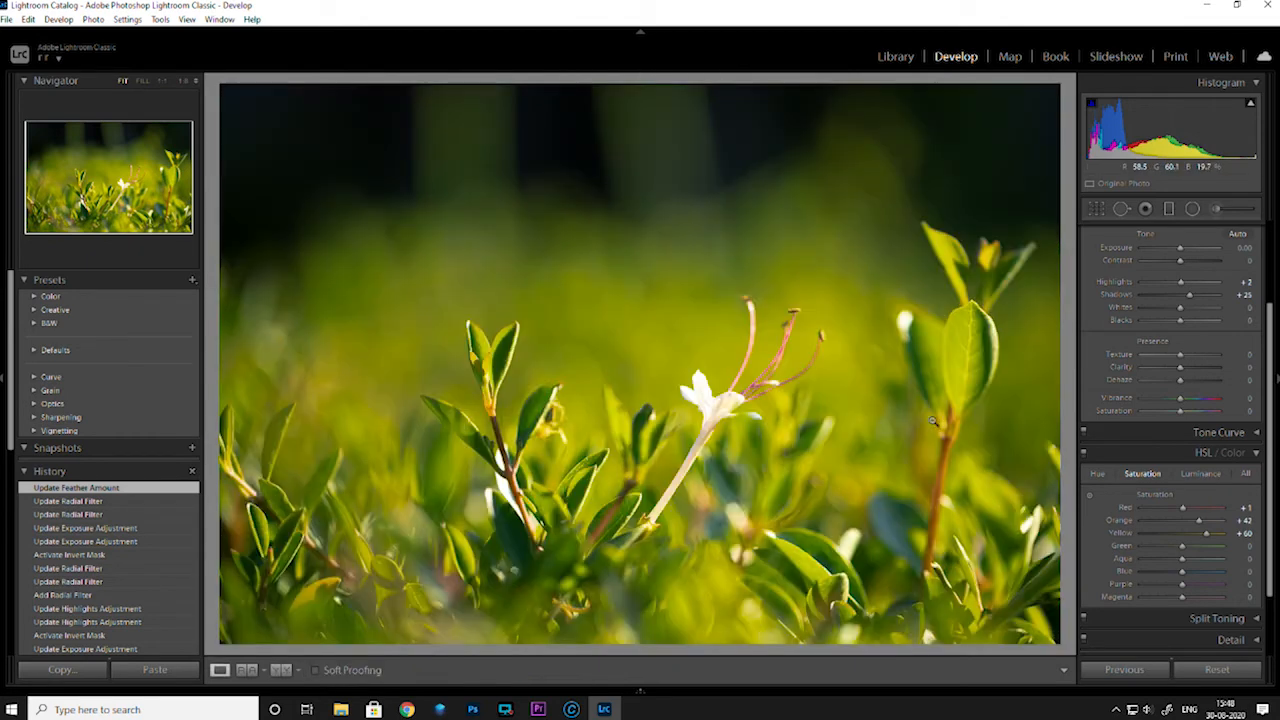
{"action": "key", "text": "y"}
{"action": "left_click", "coordinate": [415, 430]}
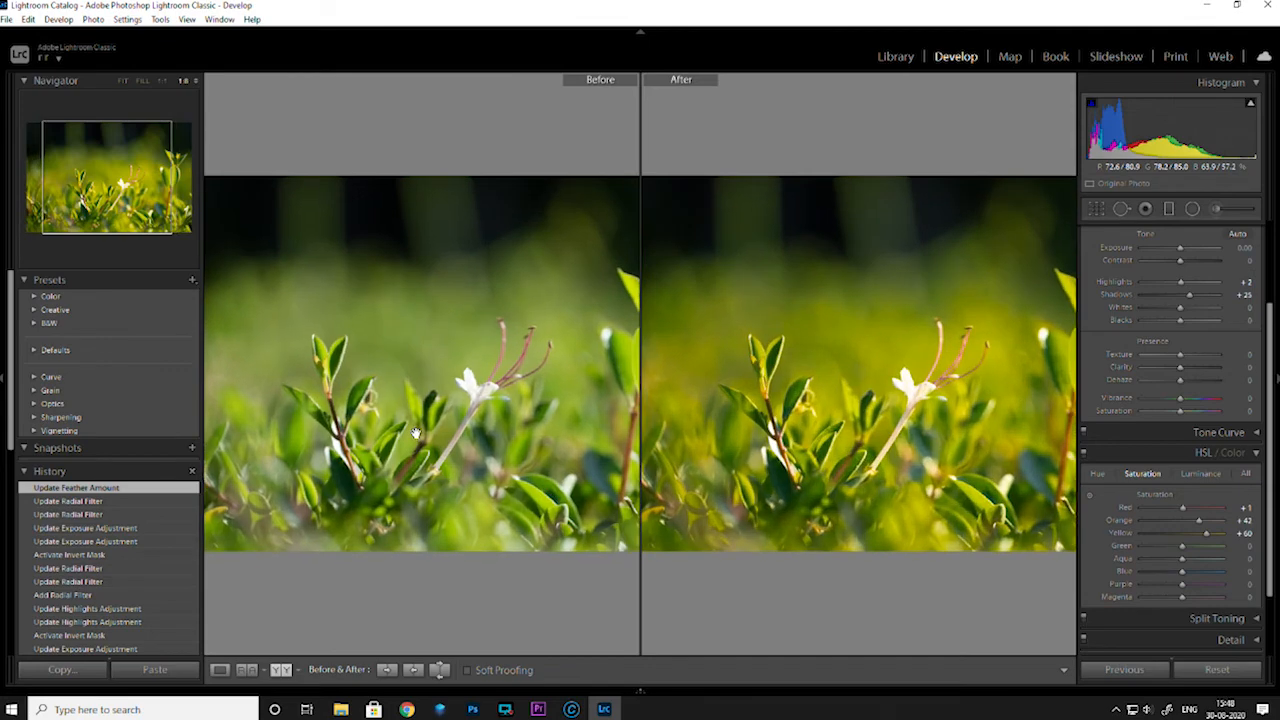
{"action": "left_click", "coordinate": [415, 430]}
{"action": "key", "text": "y"}
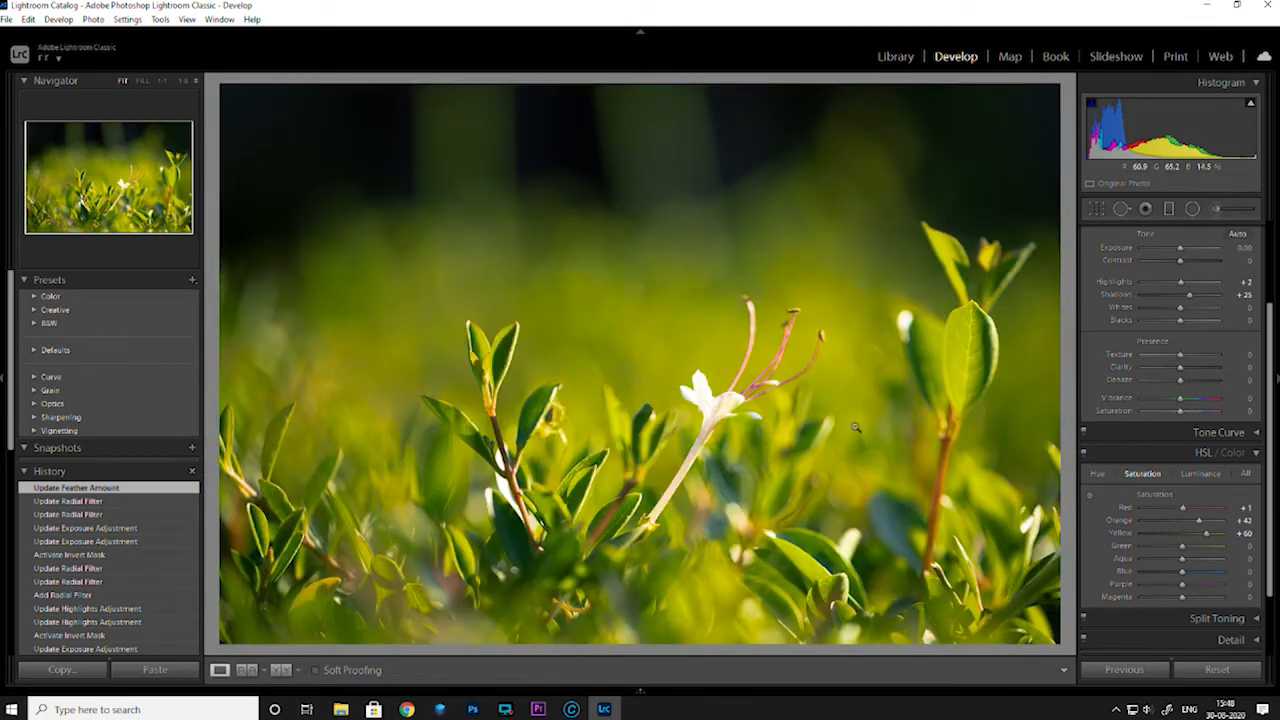
{"action": "key", "text": "y"}
Return to the Library grid and rate the edited flower photo three stars
{"action": "key", "text": "g"}
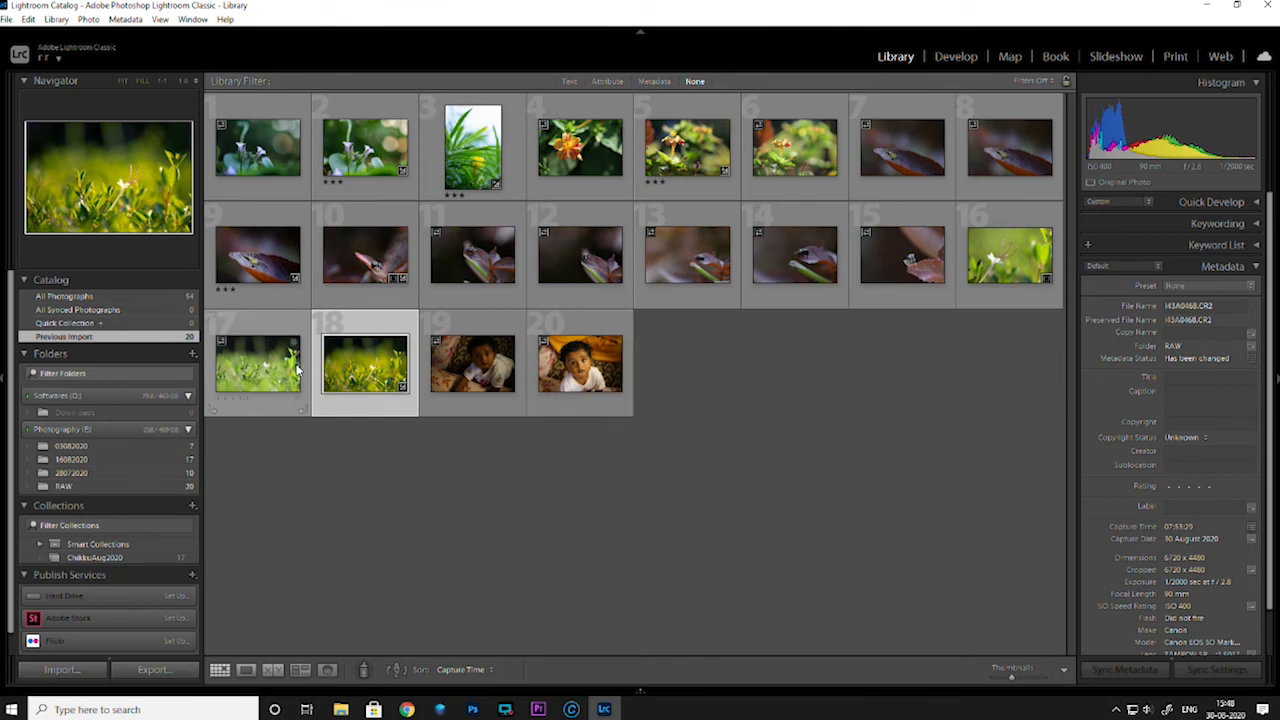
{"action": "key", "text": "3"}
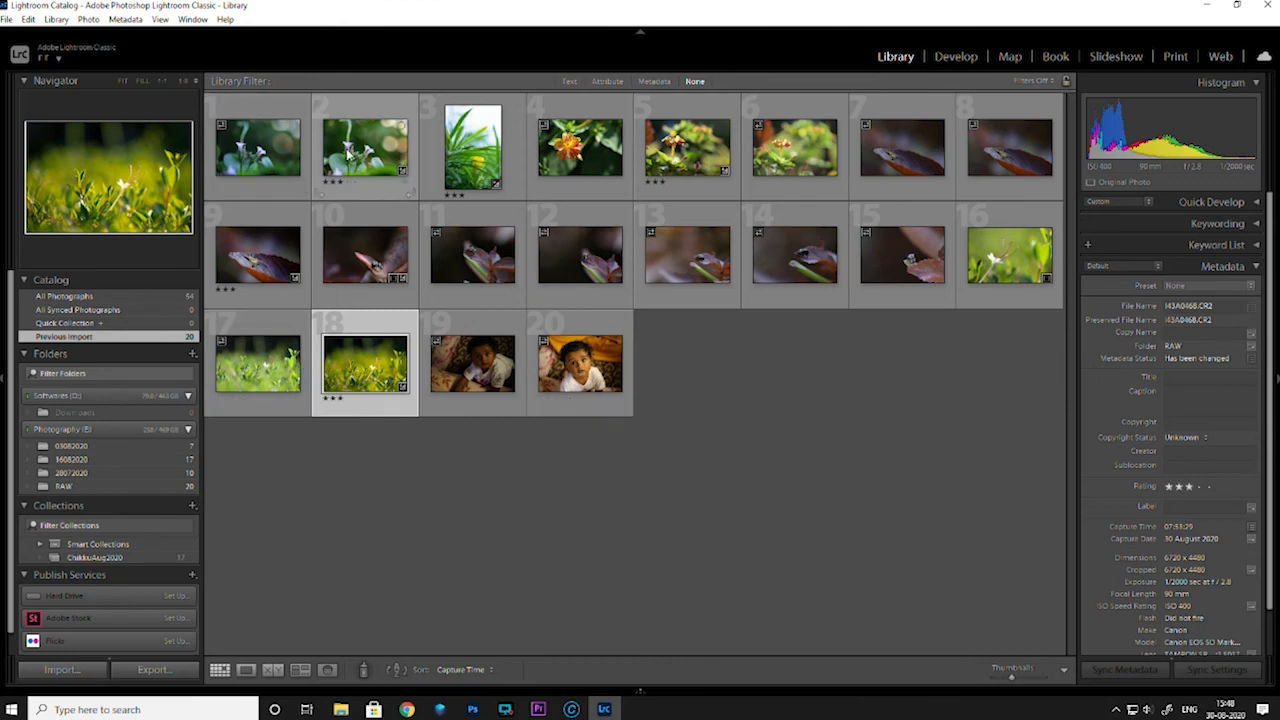
Select the five three-star photos, numbers 2, 3, 5, 9 and 18, and open the export settings for them
{"action": "left_click", "coordinate": [370, 165]}
{"action": "left_click", "coordinate": [469, 160], "text": "ctrl"}
{"action": "left_click", "coordinate": [676, 166], "text": "ctrl"}
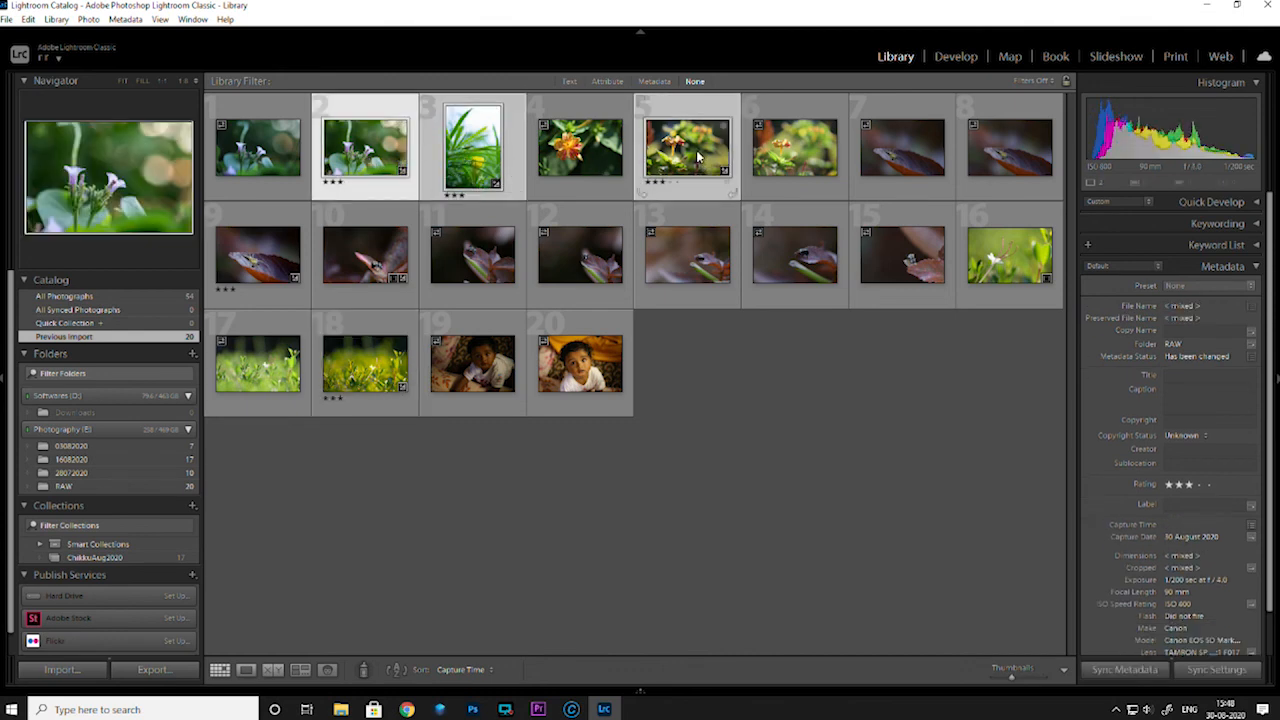
{"action": "left_click", "coordinate": [255, 263], "text": "ctrl"}
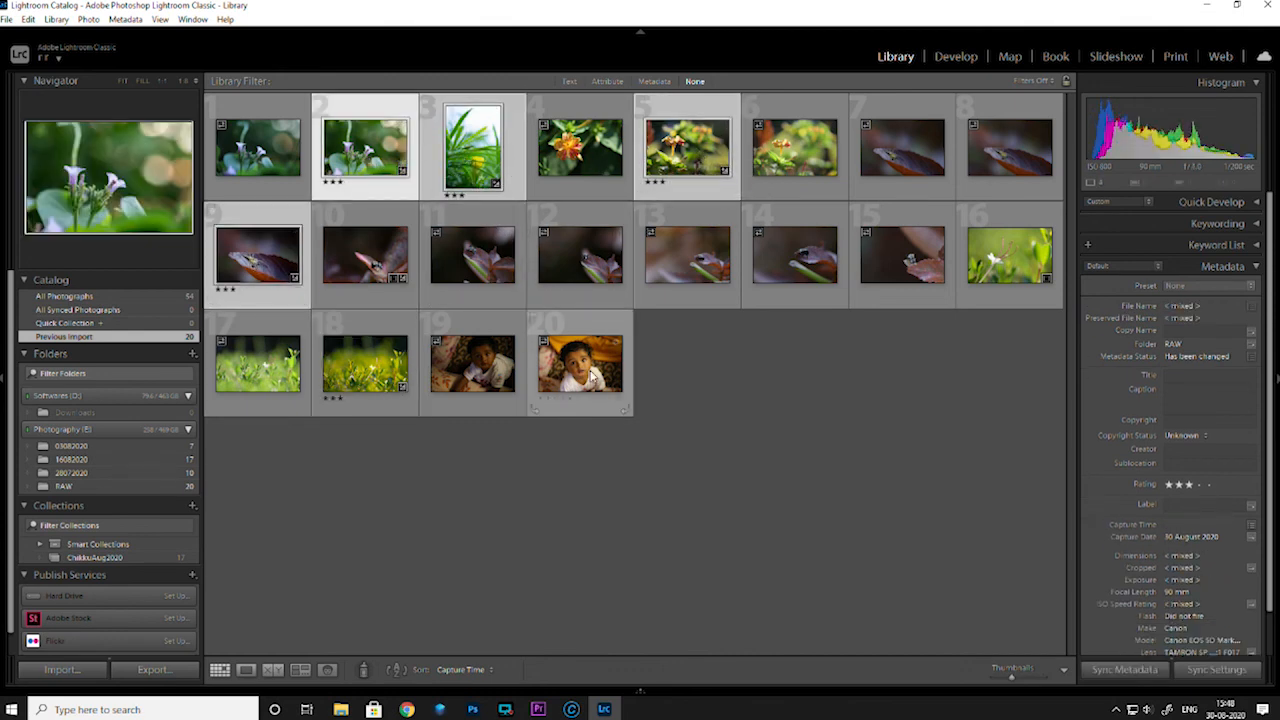
{"action": "left_click", "coordinate": [365, 362], "text": "ctrl"}
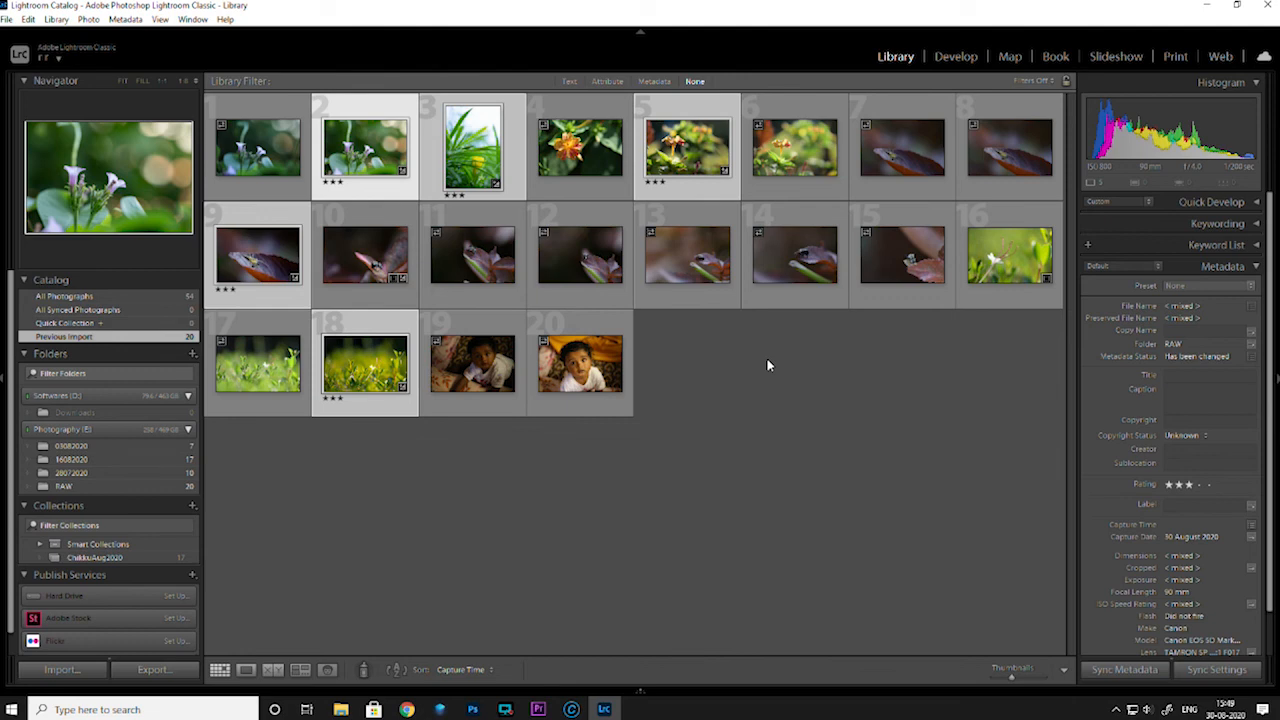
{"action": "right_click", "coordinate": [352, 365]}
{"action": "mouse_move", "coordinate": [438, 628]}
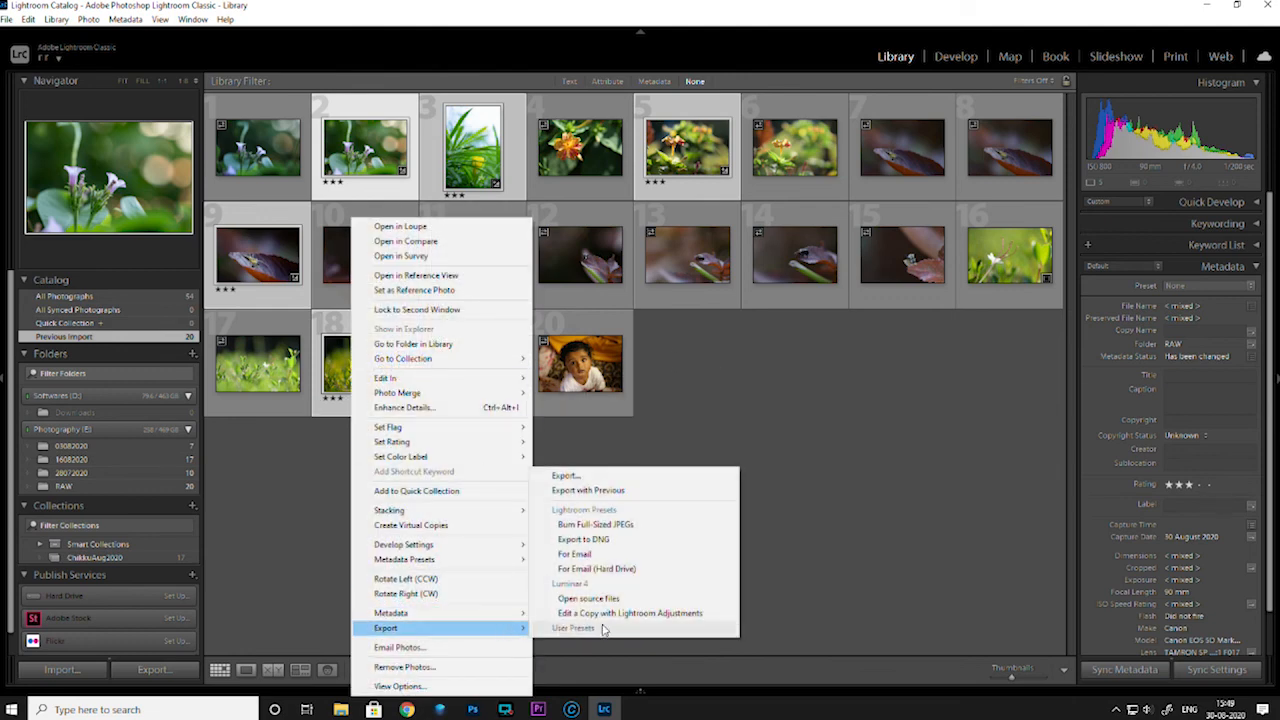
{"action": "left_click", "coordinate": [590, 476]}
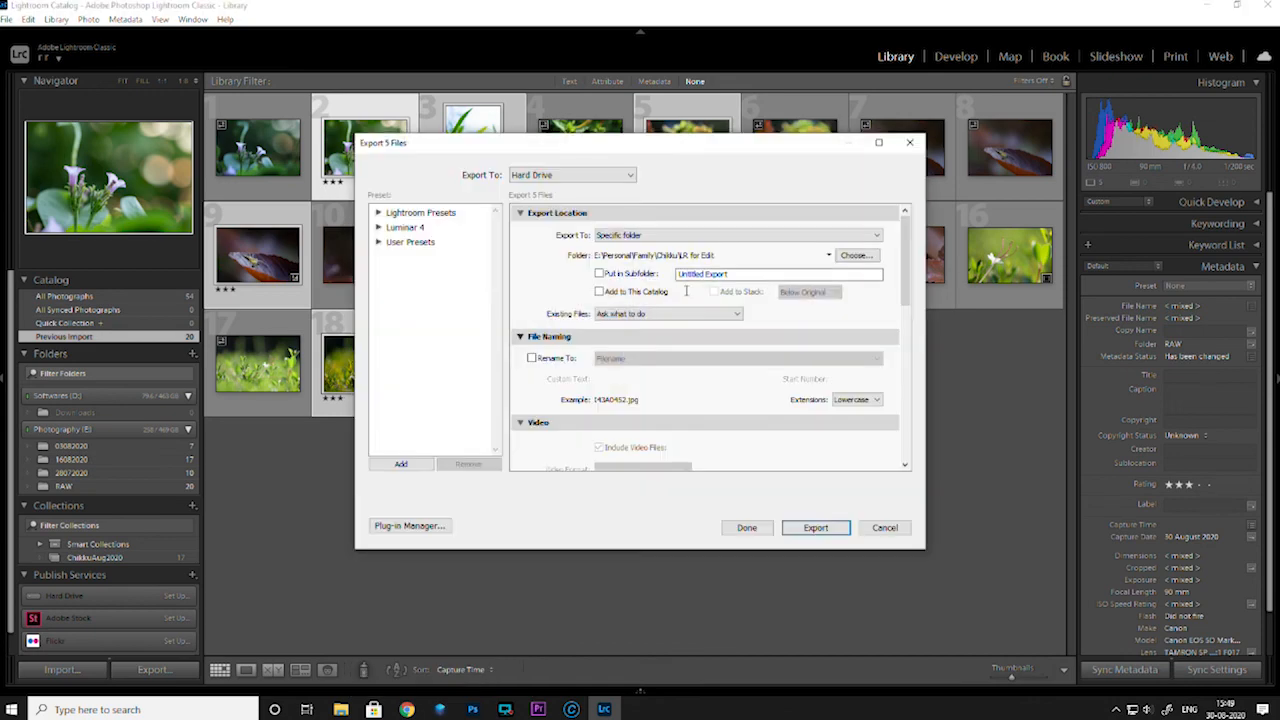
Set the export folder to Framed1982 on the Photography (E:) drive, check the remaining options and save the export settings without exporting
{"action": "left_click", "coordinate": [855, 255]}
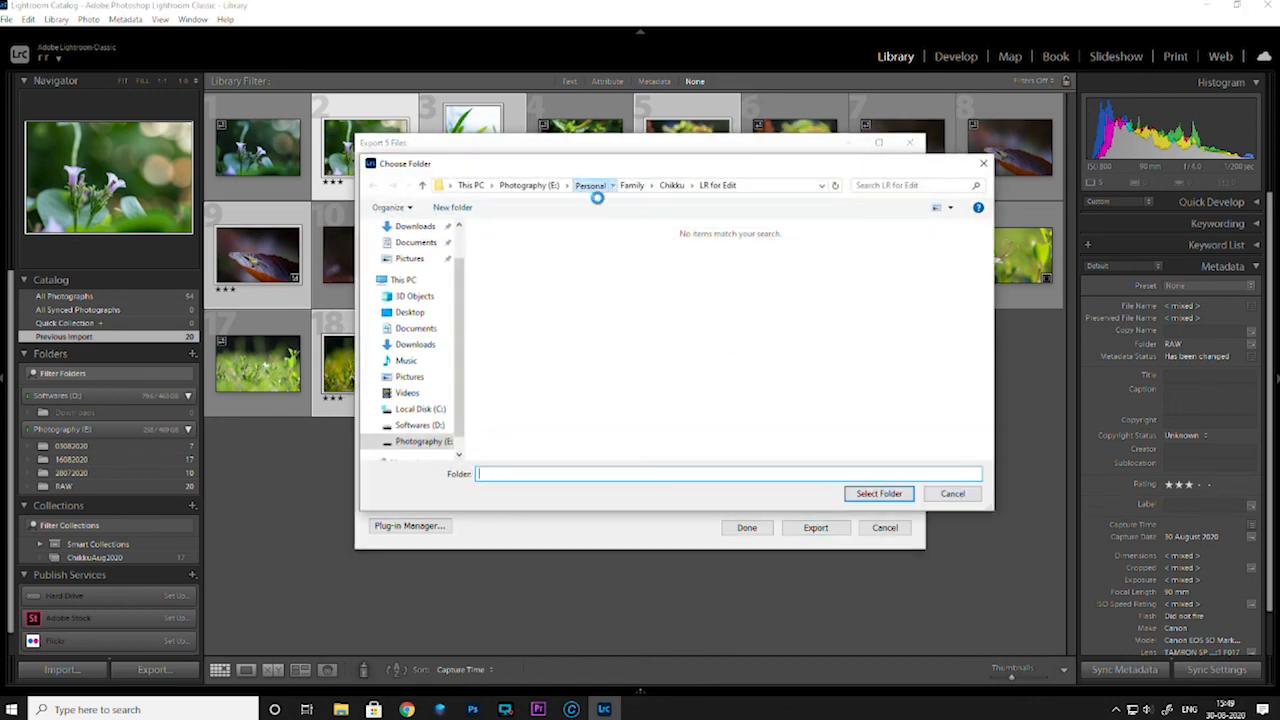
{"action": "left_click", "coordinate": [590, 186]}
{"action": "left_click", "coordinate": [522, 187]}
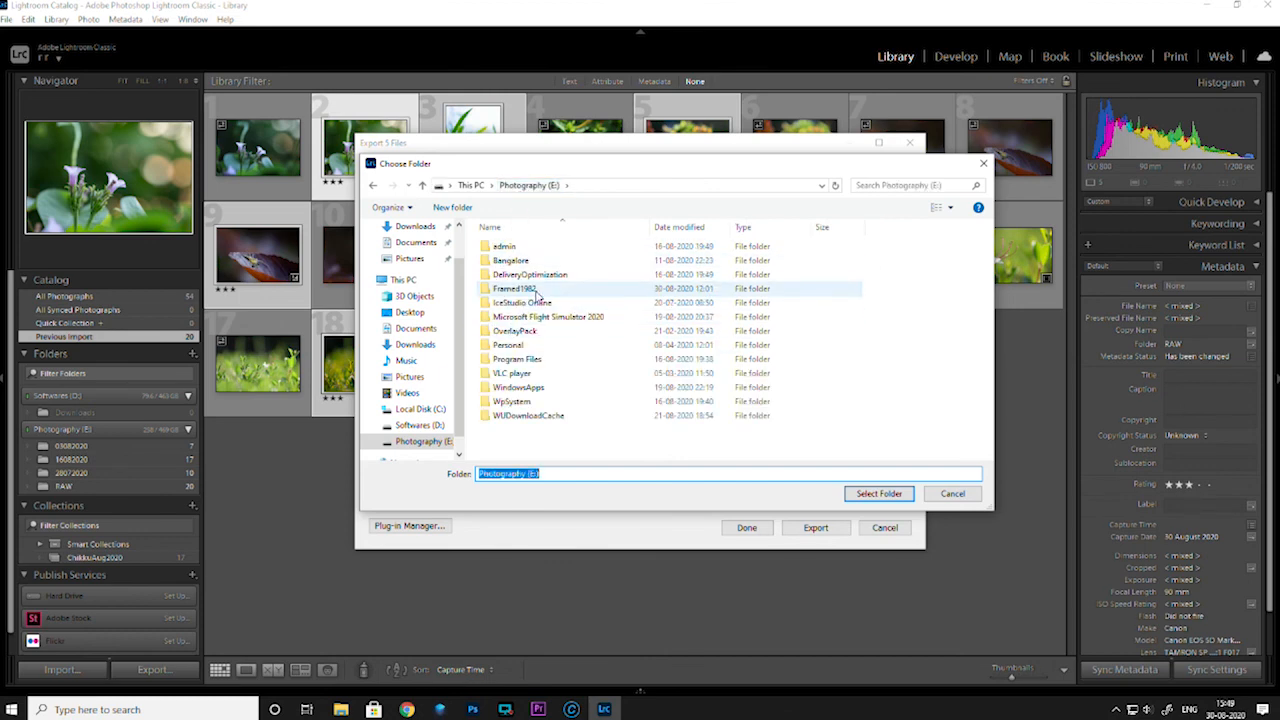
{"action": "double_click", "coordinate": [505, 289]}
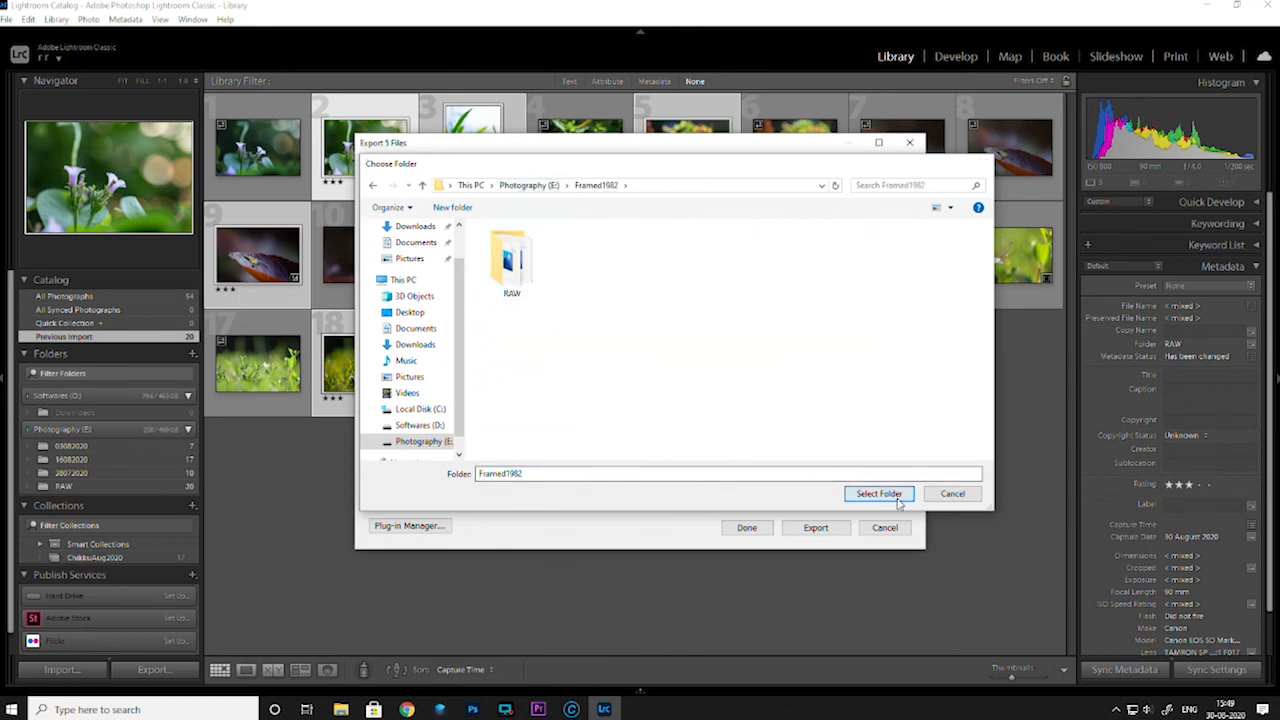
{"action": "left_click", "coordinate": [879, 493]}
{"action": "left_click", "coordinate": [906, 385]}
{"action": "left_click_drag", "start_coordinate": [906, 385], "coordinate": [906, 450]}
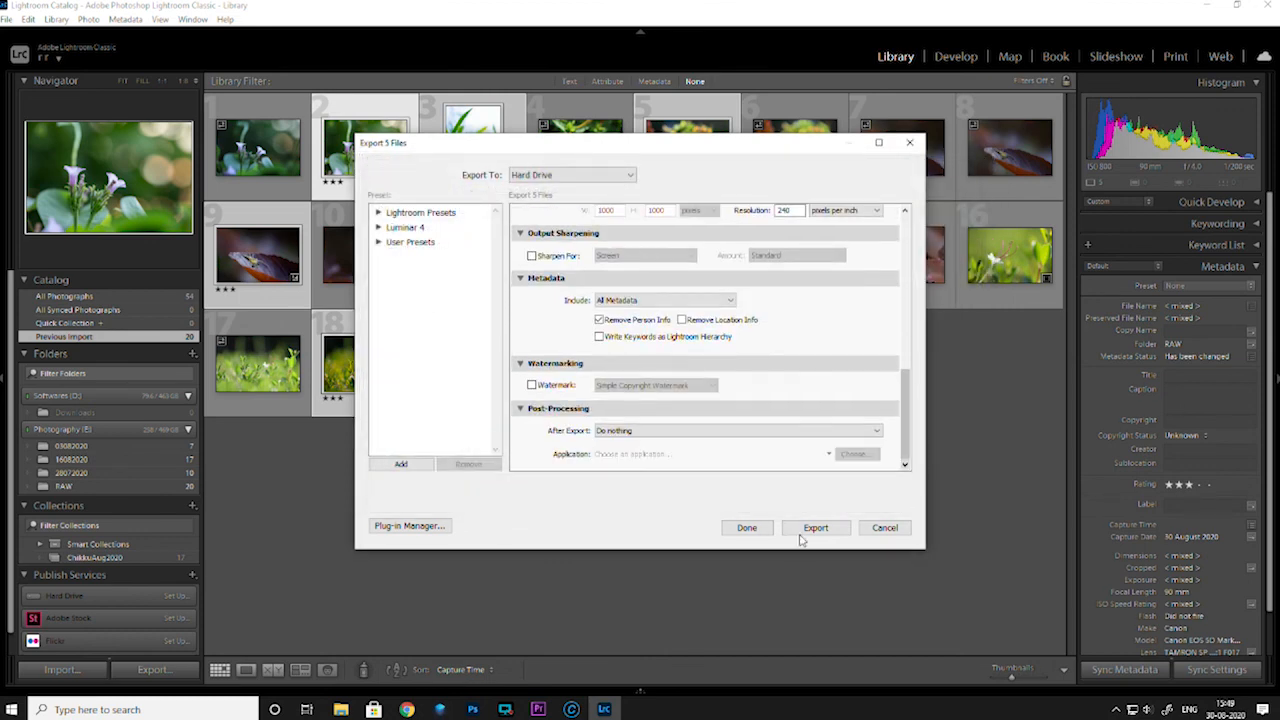
{"action": "left_click", "coordinate": [747, 527]}
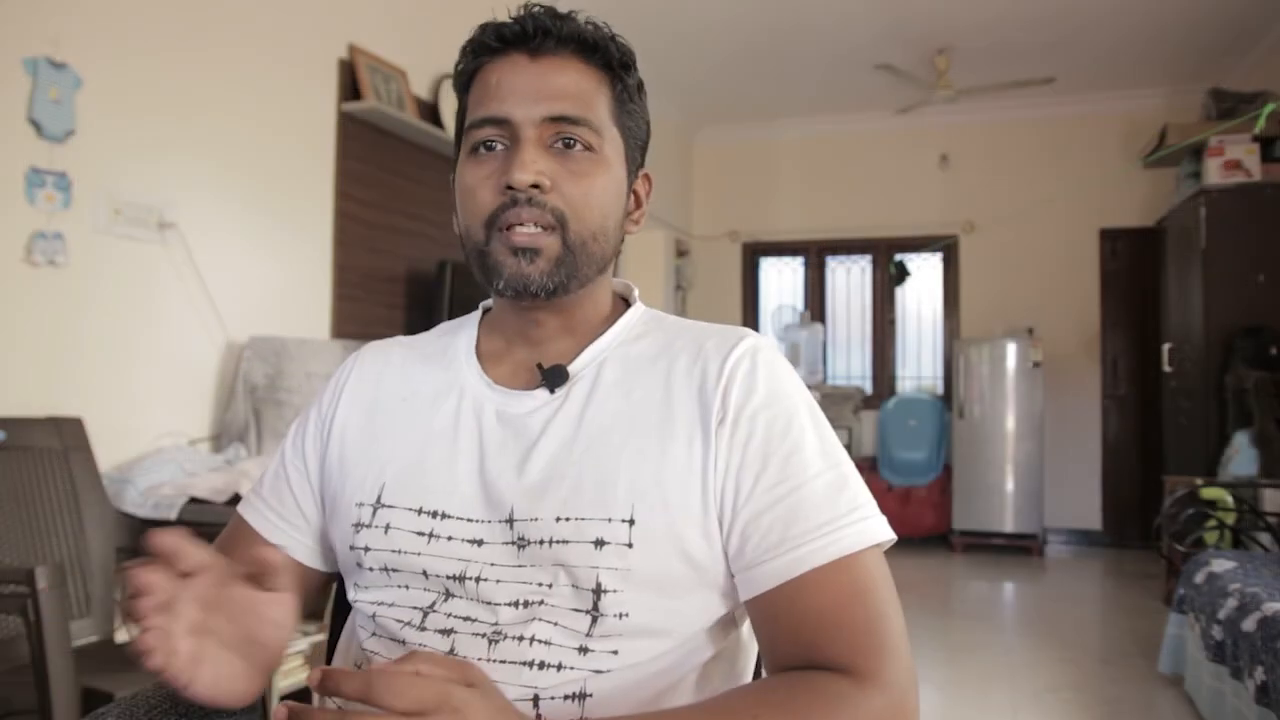